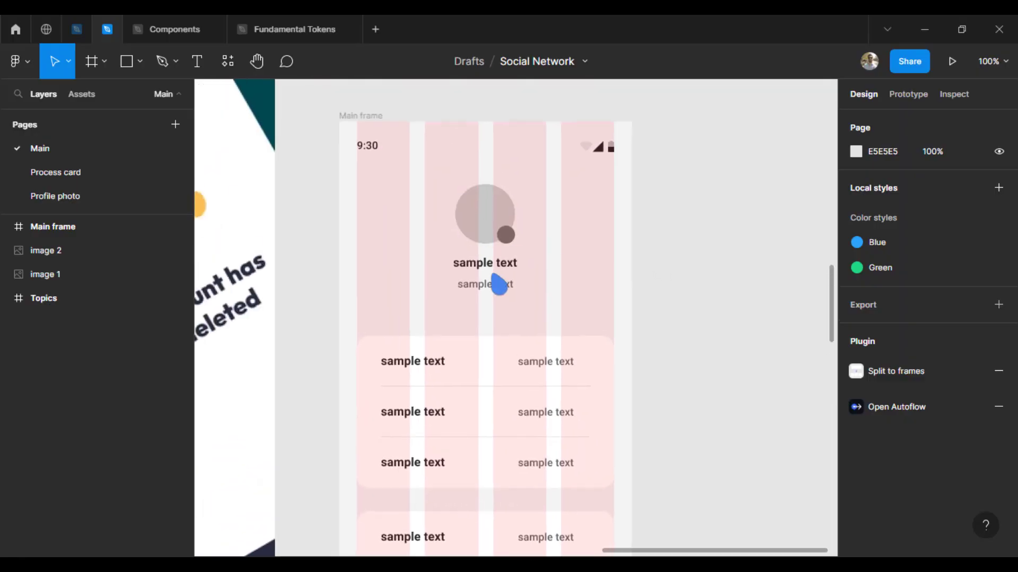
Step: Label the profile with the person's name and the subtitle 'Product designer'
{"action": "key", "text": "ctrl+plus"}
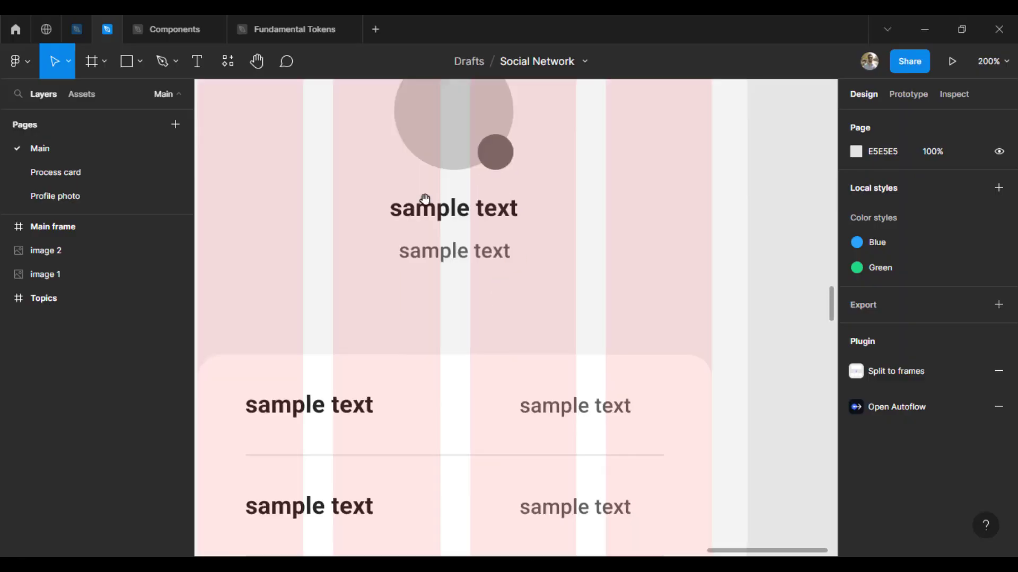
{"action": "left_click_drag", "start_coordinate": [408, 182], "coordinate": [434, 295]}
{"action": "double_click", "coordinate": [480, 321]}
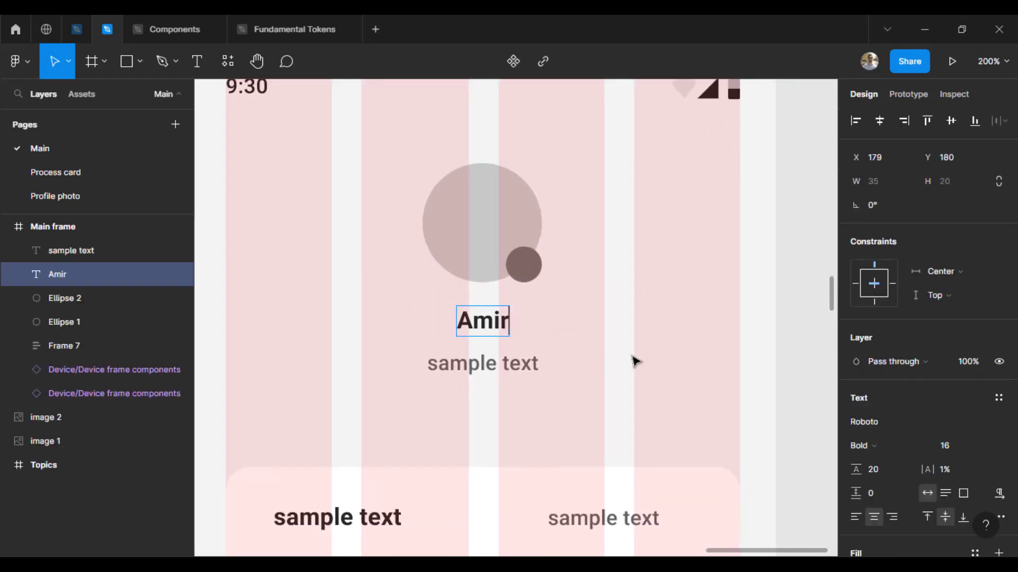
{"action": "key", "text": "Escape"}
{"action": "key", "text": "shift+Tab"}
{"action": "key", "text": "Return"}
{"action": "type", "text": "Product designer"}
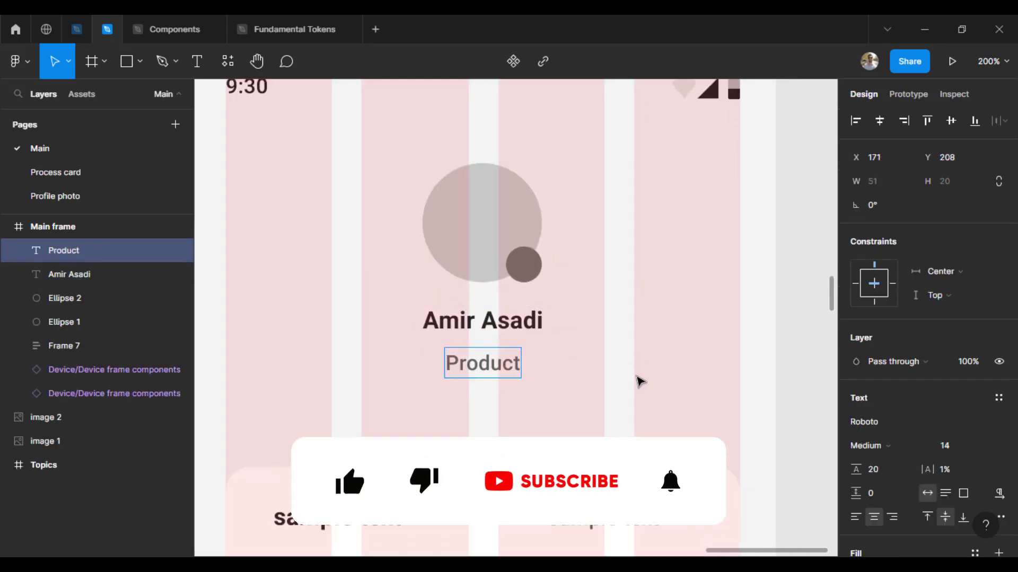
{"action": "left_click", "coordinate": [802, 365]}
Step: Place the profile photo from the user profile folder into the large avatar circle
{"action": "left_click_drag", "start_coordinate": [671, 359], "coordinate": [650, 387]}
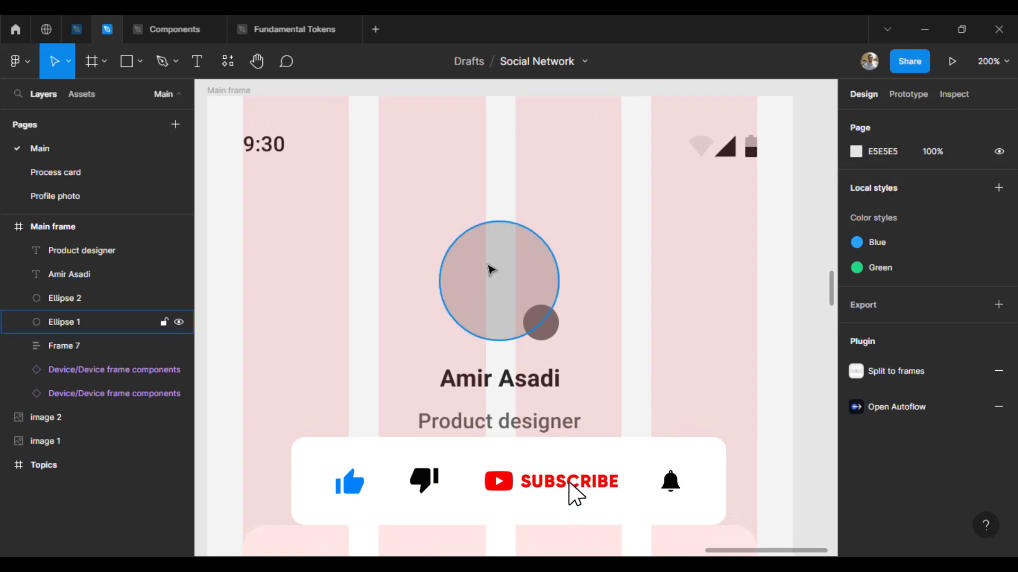
{"action": "key", "text": "ctrl+shift+k"}
{"action": "double_click", "coordinate": [176, 162]}
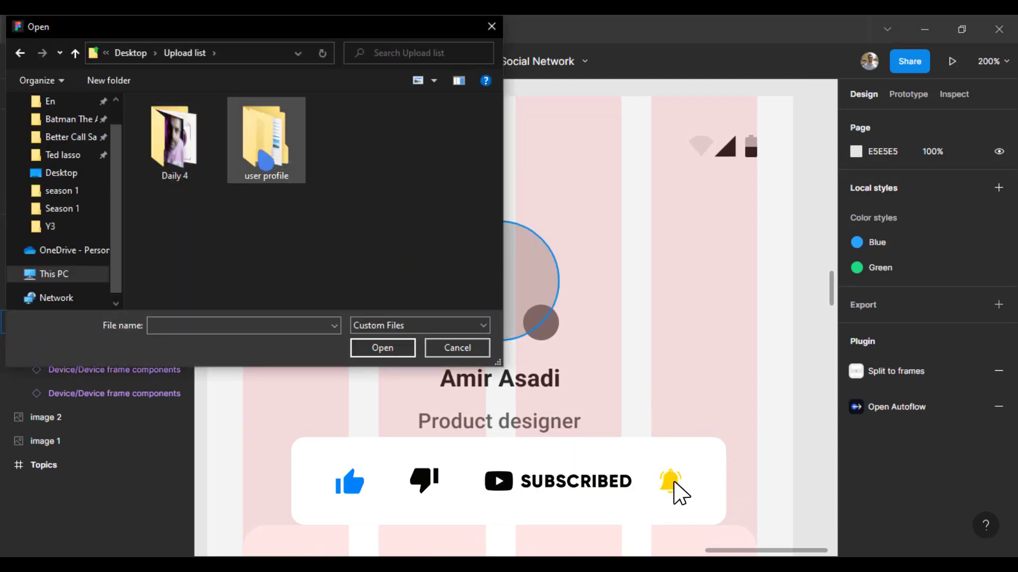
{"action": "double_click", "coordinate": [263, 153]}
{"action": "double_click", "coordinate": [184, 124]}
{"action": "double_click", "coordinate": [349, 220]}
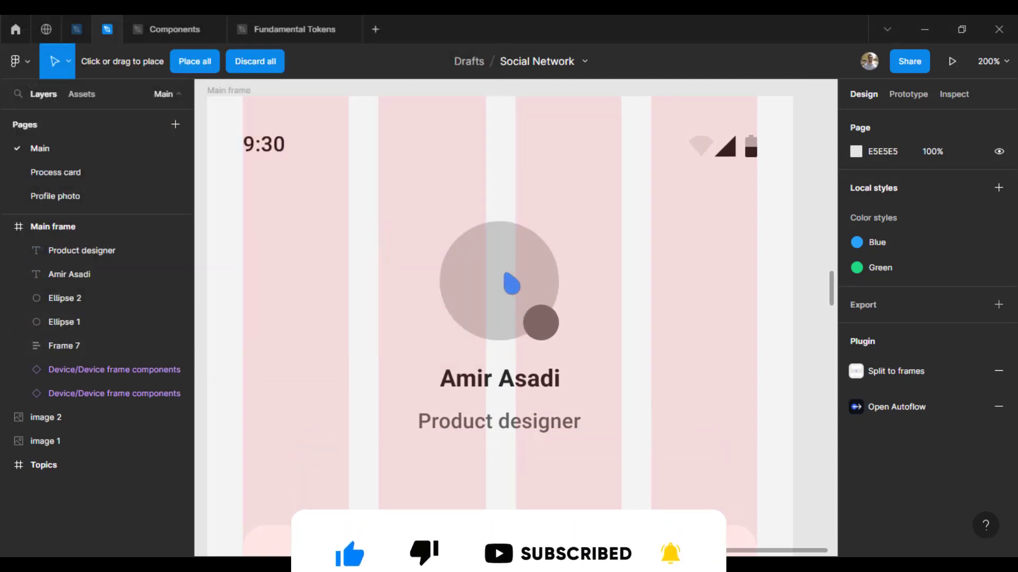
{"action": "left_click", "coordinate": [504, 272]}
Step: Recolour the small badge circle (Ellipse 2) to blue 18A2EF
{"action": "left_click", "coordinate": [541, 324]}
{"action": "left_click", "coordinate": [649, 254]}
{"action": "left_click_drag", "start_coordinate": [646, 354], "coordinate": [611, 318]}
{"action": "scroll", "coordinate": [525, 270], "scroll_direction": "up", "scroll_amount": 2}
{"action": "left_click", "coordinate": [514, 280]}
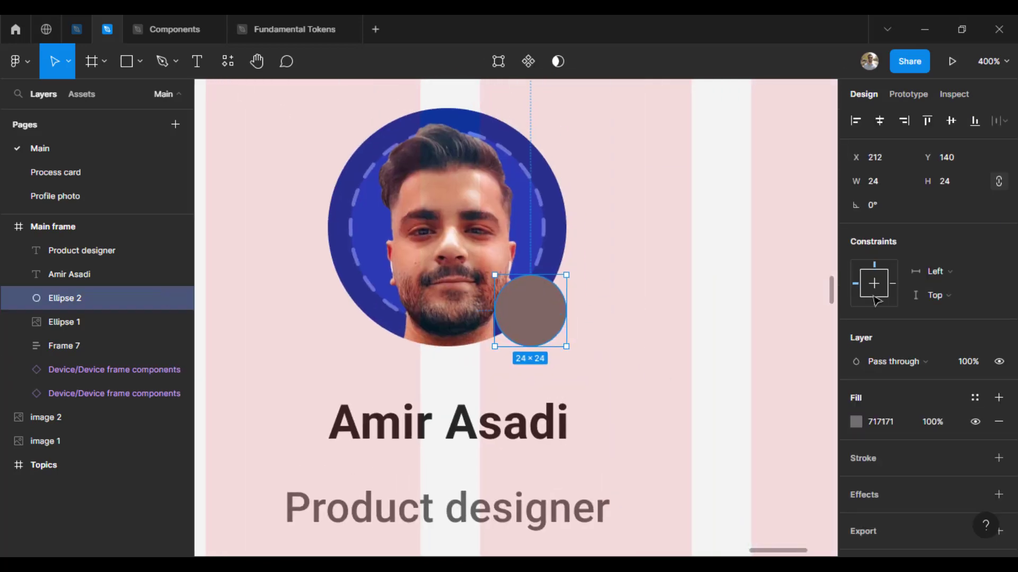
{"action": "scroll", "coordinate": [875, 301], "scroll_direction": "down", "scroll_amount": 1}
{"action": "left_click", "coordinate": [853, 392]}
{"action": "left_click_drag", "start_coordinate": [707, 259], "coordinate": [609, 124]}
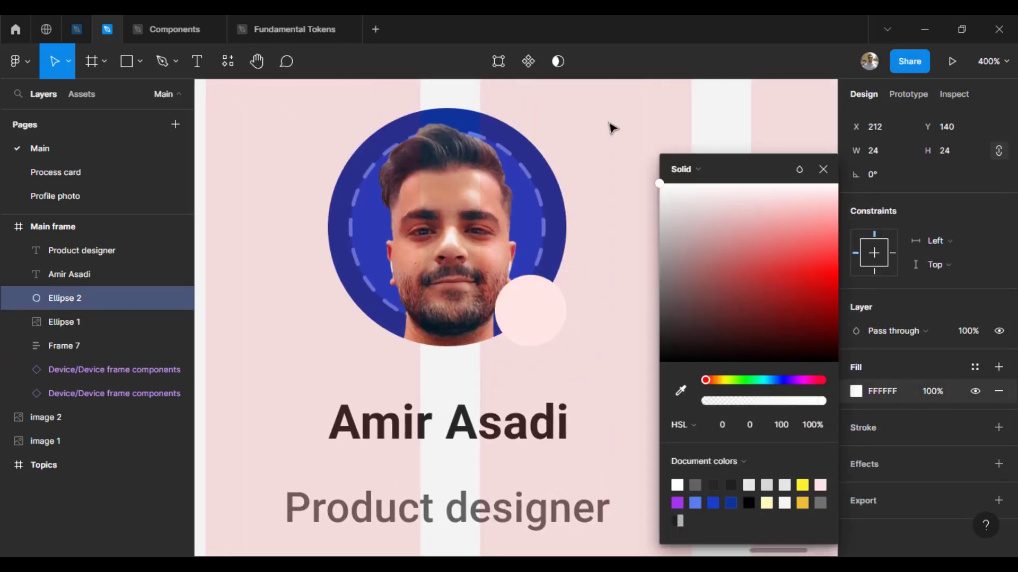
{"action": "left_click_drag", "start_coordinate": [792, 249], "coordinate": [820, 278]}
{"action": "left_click", "coordinate": [771, 380]}
{"action": "key", "text": "Escape"}
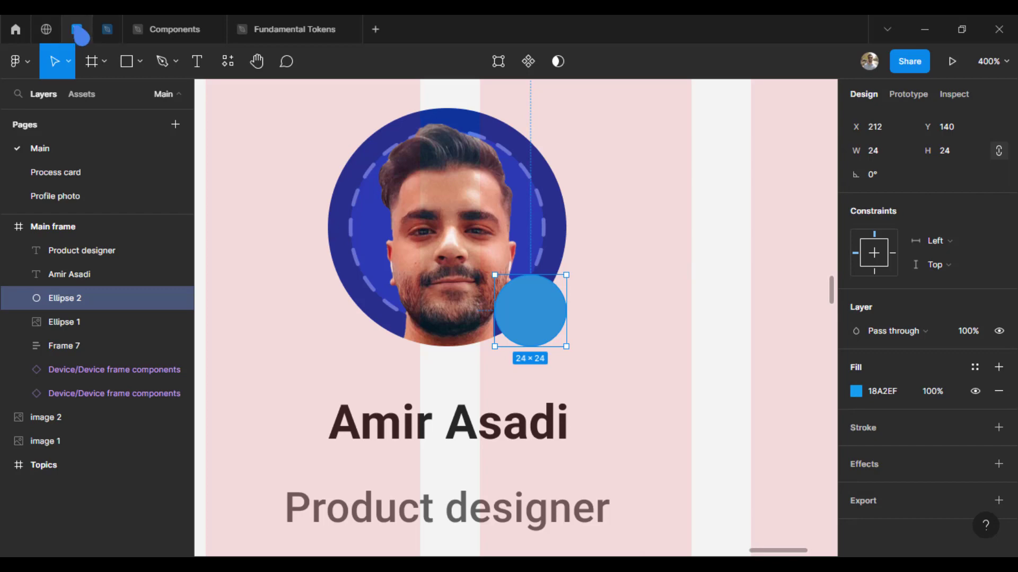
{"action": "left_click", "coordinate": [79, 32]}
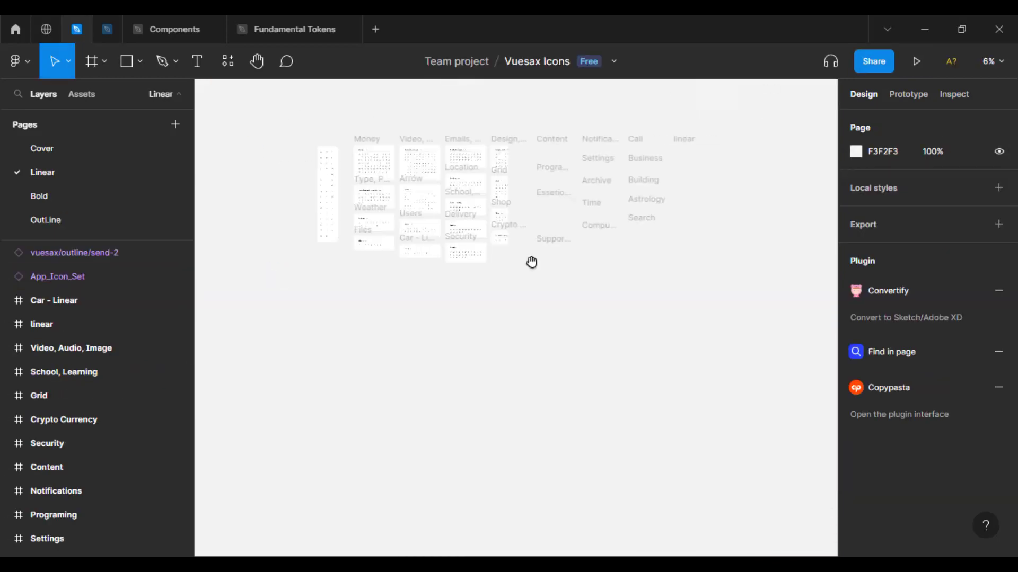
Step: Find and select the Plus_Icon_UIA component in the Vuesax Icons file
{"action": "left_click_drag", "start_coordinate": [537, 269], "coordinate": [530, 381]}
{"action": "scroll", "coordinate": [538, 384], "scroll_direction": "up", "scroll_amount": 5}
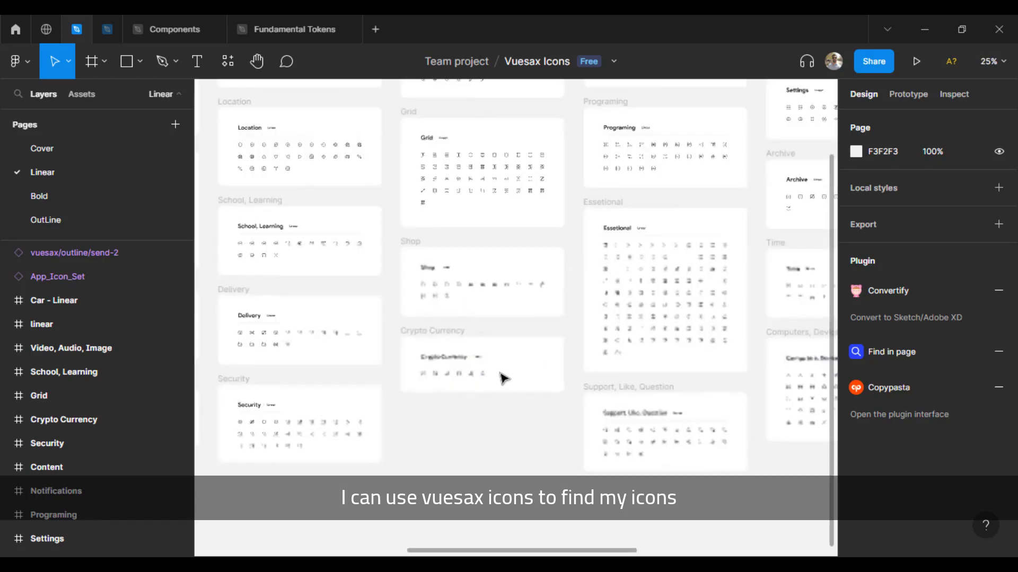
{"action": "left_click_drag", "start_coordinate": [311, 256], "coordinate": [686, 313]}
{"action": "scroll", "coordinate": [507, 270], "scroll_direction": "up", "scroll_amount": 5}
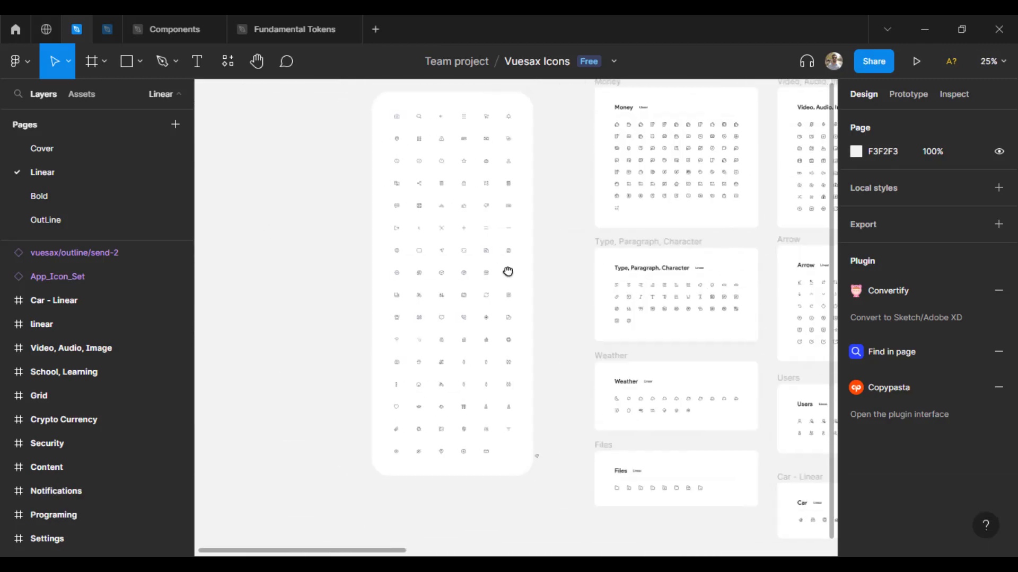
{"action": "left_click", "coordinate": [451, 228]}
{"action": "double_click", "coordinate": [451, 228]}
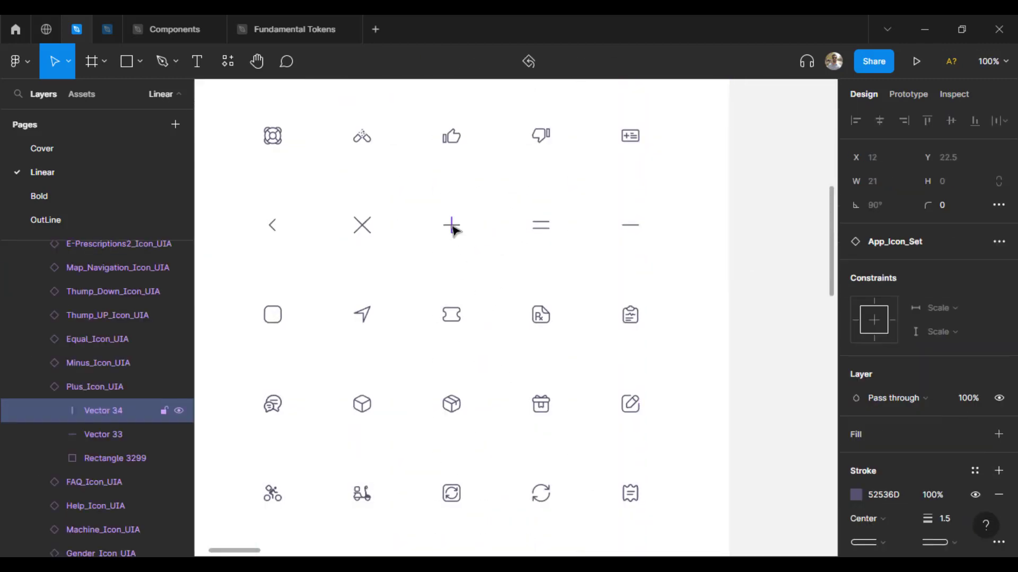
{"action": "left_click", "coordinate": [101, 387]}
Step: Paste the plus icon onto the blue badge and make it white (FFFFFF)
{"action": "left_click", "coordinate": [96, 27]}
{"action": "key", "text": "ctrl+v"}
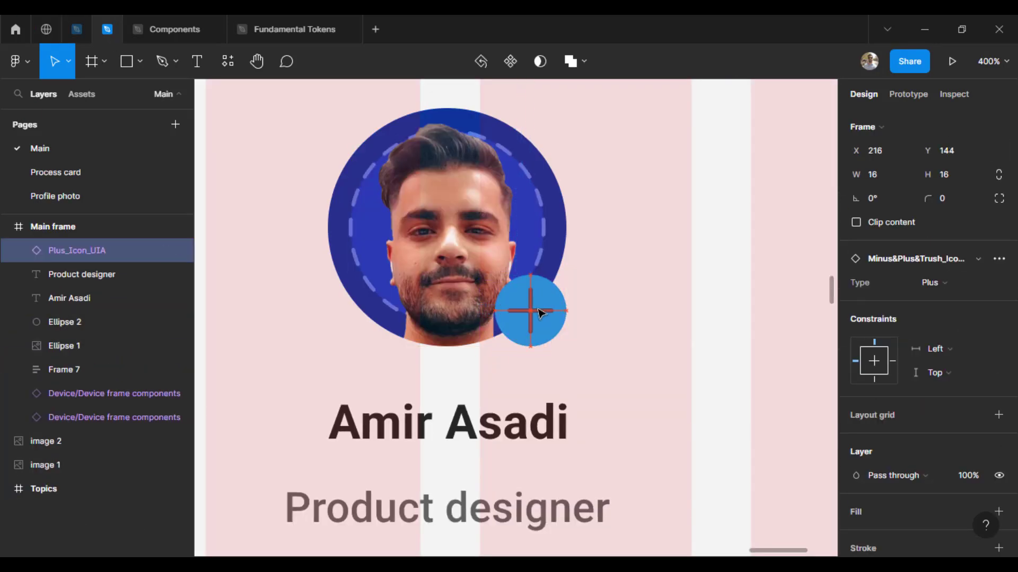
{"action": "scroll", "coordinate": [954, 435], "scroll_direction": "down", "scroll_amount": 4}
{"action": "left_click", "coordinate": [863, 425]}
{"action": "left_click", "coordinate": [976, 427]}
{"action": "left_click", "coordinate": [854, 428]}
{"action": "left_click_drag", "start_coordinate": [705, 253], "coordinate": [630, 160]}
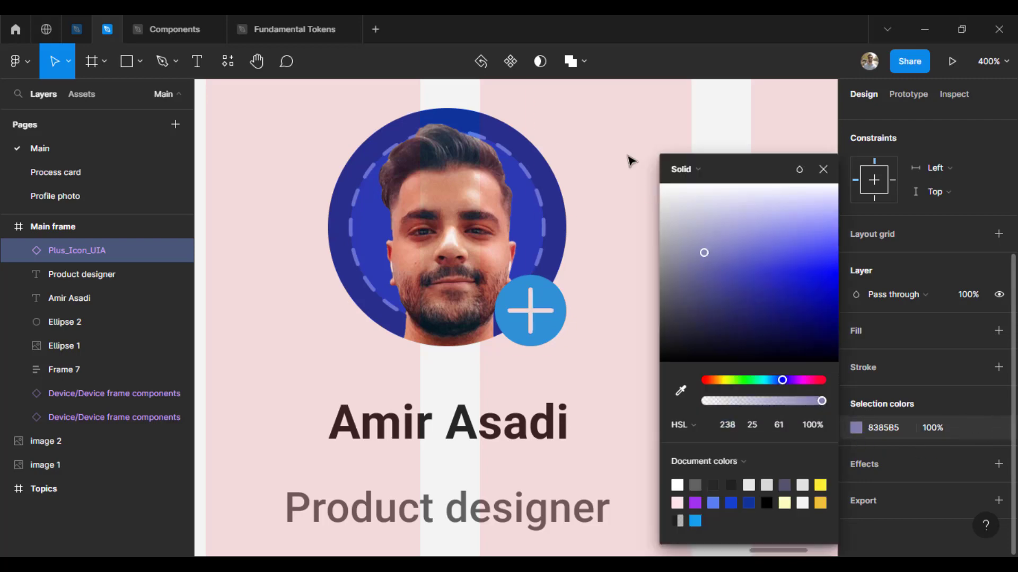
{"action": "key", "text": "Escape"}
Step: Adjust the stroke thickness of the plus icon's strokes
{"action": "double_click", "coordinate": [545, 310]}
{"action": "left_click", "coordinate": [92, 278], "text": "shift"}
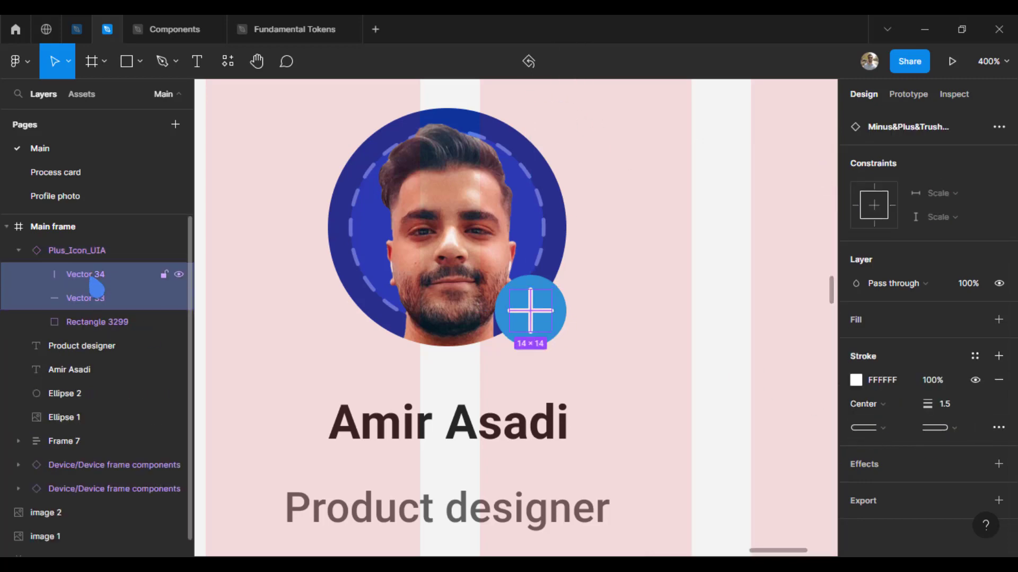
{"action": "left_click", "coordinate": [950, 403]}
{"action": "left_click", "coordinate": [659, 344]}
{"action": "key", "text": "ctrl+minus"}
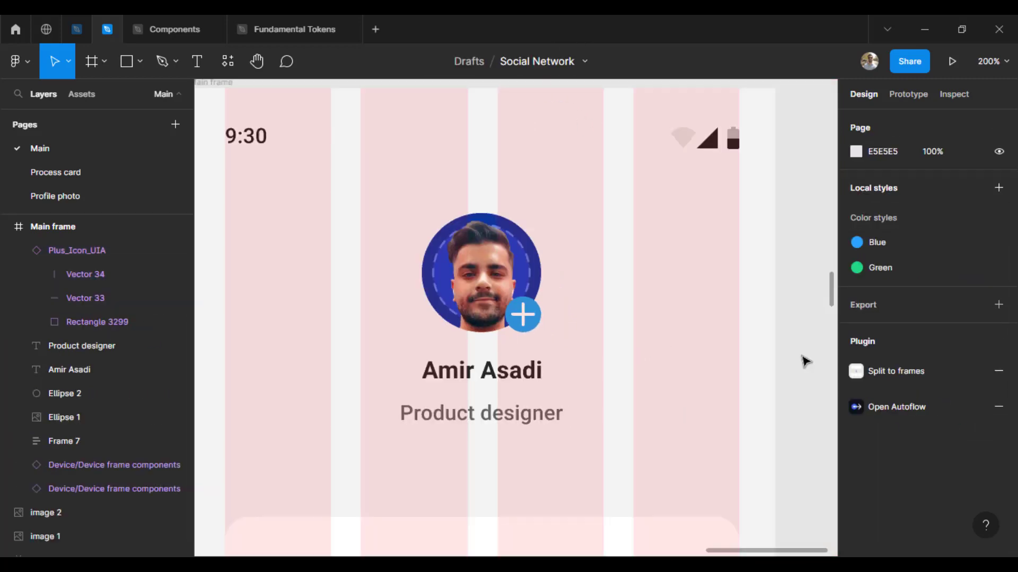
Step: Adjust the height of the plus icon on the badge
{"action": "left_click_drag", "start_coordinate": [547, 333], "coordinate": [539, 314]}
{"action": "scroll", "coordinate": [525, 265], "scroll_direction": "up", "scroll_amount": 5}
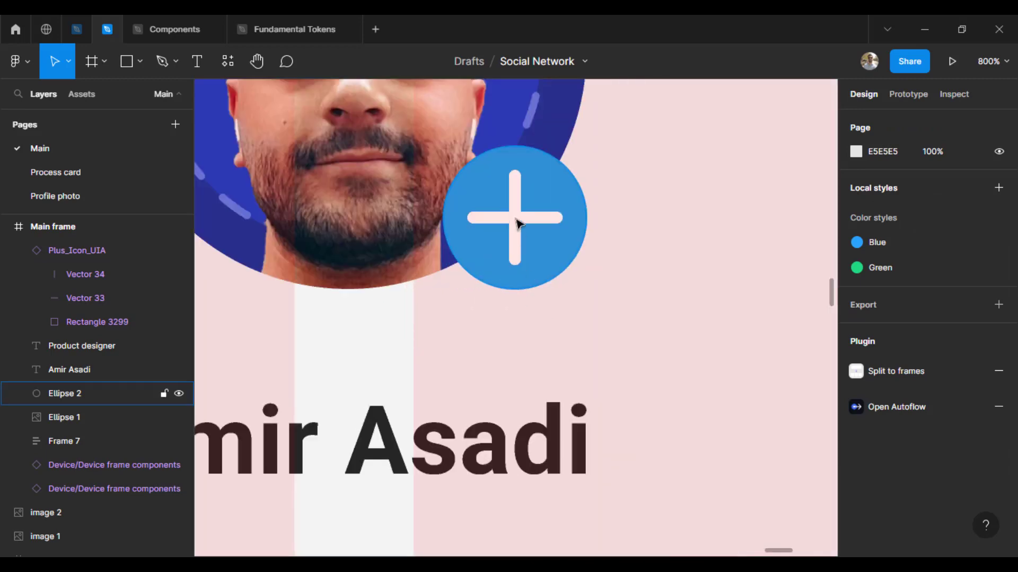
{"action": "left_click", "coordinate": [519, 220]}
{"action": "left_click", "coordinate": [962, 208]}
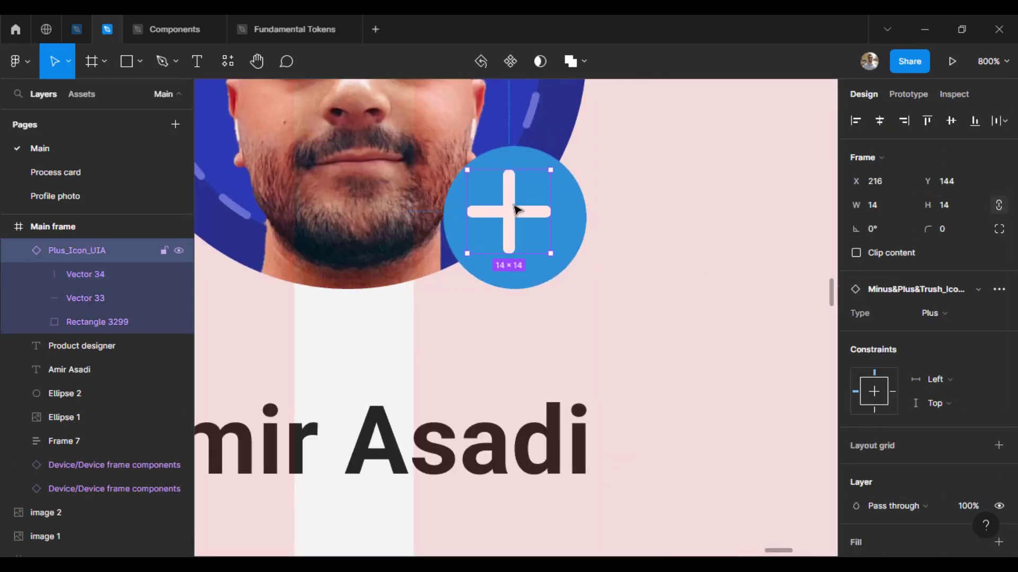
{"action": "left_click", "coordinate": [654, 331]}
Step: Marquee-select the photo, plus badge, name and title and group them as Group 1
{"action": "scroll", "coordinate": [655, 331], "scroll_direction": "down", "scroll_amount": 6}
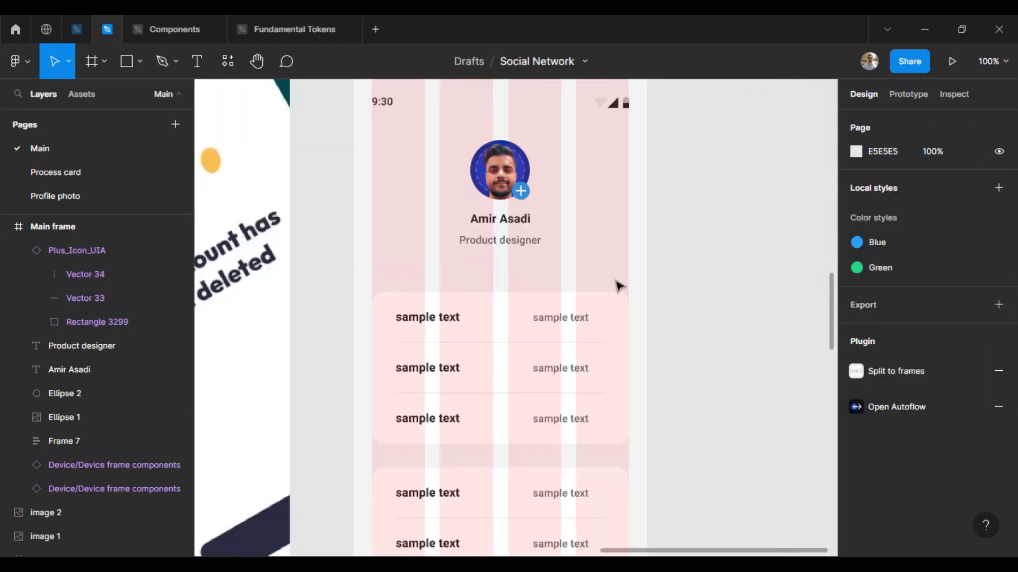
{"action": "left_click_drag", "start_coordinate": [420, 134], "coordinate": [430, 167]}
{"action": "left_click_drag", "start_coordinate": [569, 248], "coordinate": [604, 272]}
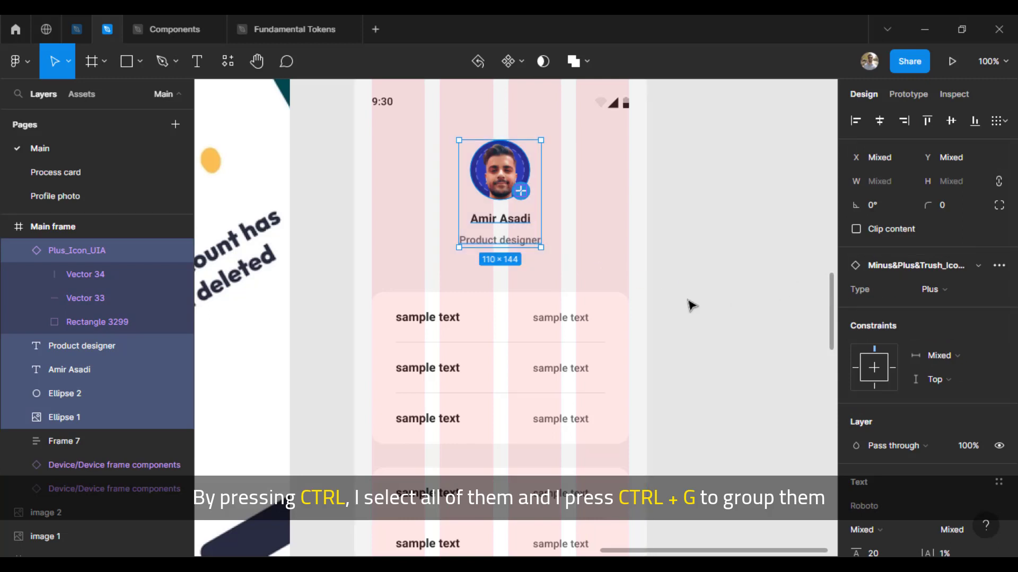
{"action": "key", "text": "ctrl+g"}
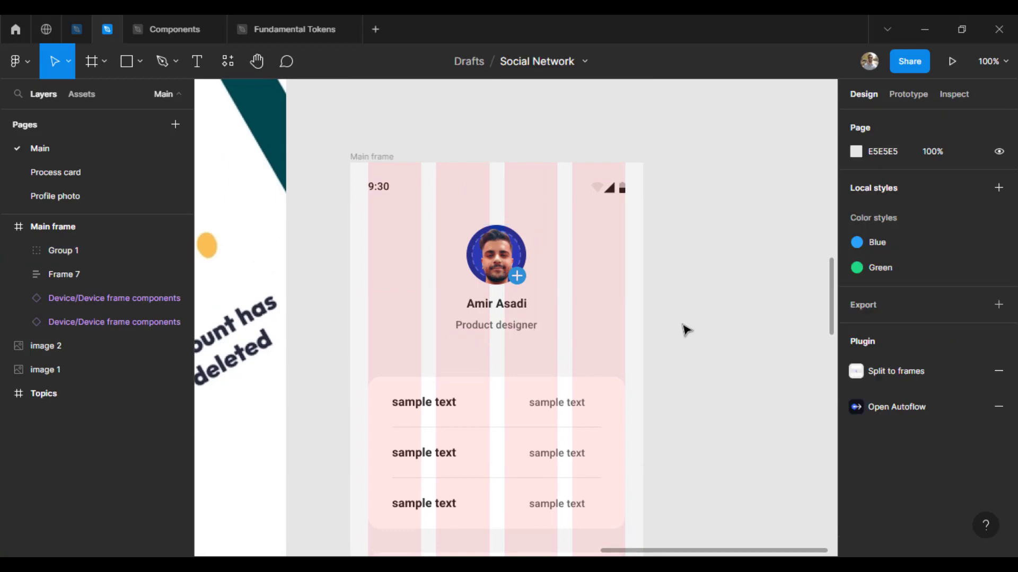
{"action": "scroll", "coordinate": [682, 297], "scroll_direction": "down", "scroll_amount": 2}
{"action": "left_click_drag", "start_coordinate": [364, 259], "coordinate": [690, 281]}
{"action": "scroll", "coordinate": [690, 281], "scroll_direction": "down", "scroll_amount": 2}
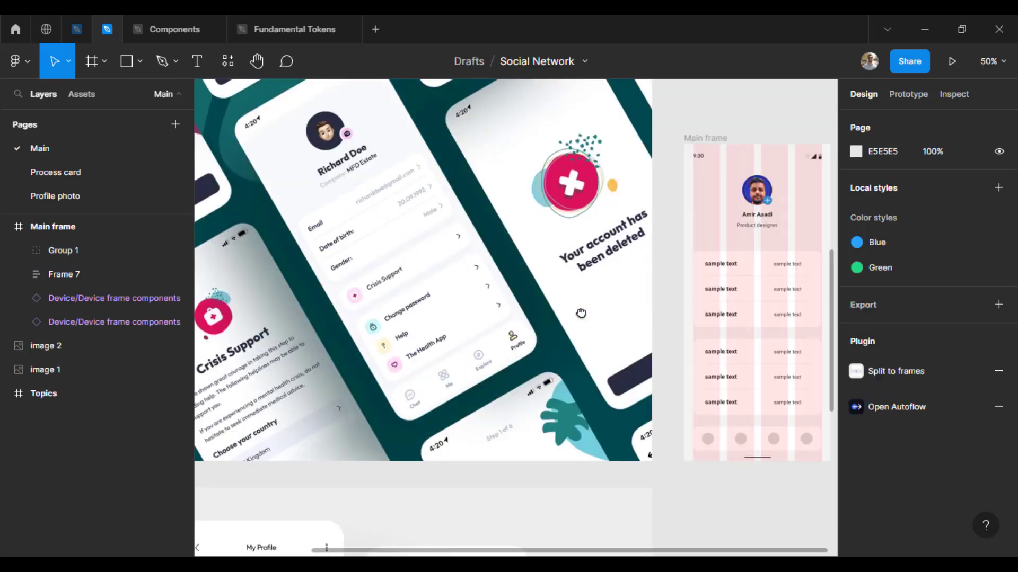
{"action": "left_click_drag", "start_coordinate": [580, 313], "coordinate": [350, 324]}
Step: Rename the info card row labels to Email, Phone number and Address
{"action": "key", "text": "ctrl+plus"}
{"action": "key", "text": "ctrl+plus"}
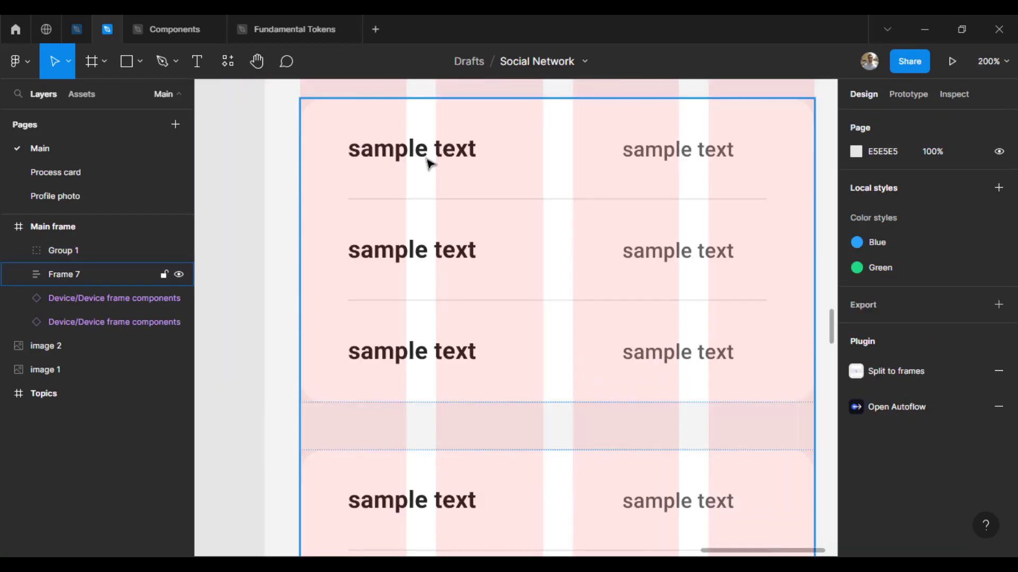
{"action": "double_click", "coordinate": [425, 157], "text": "ctrl"}
{"action": "type", "text": "Email"}
{"action": "key", "text": "Tab"}
{"action": "type", "text": "P"}
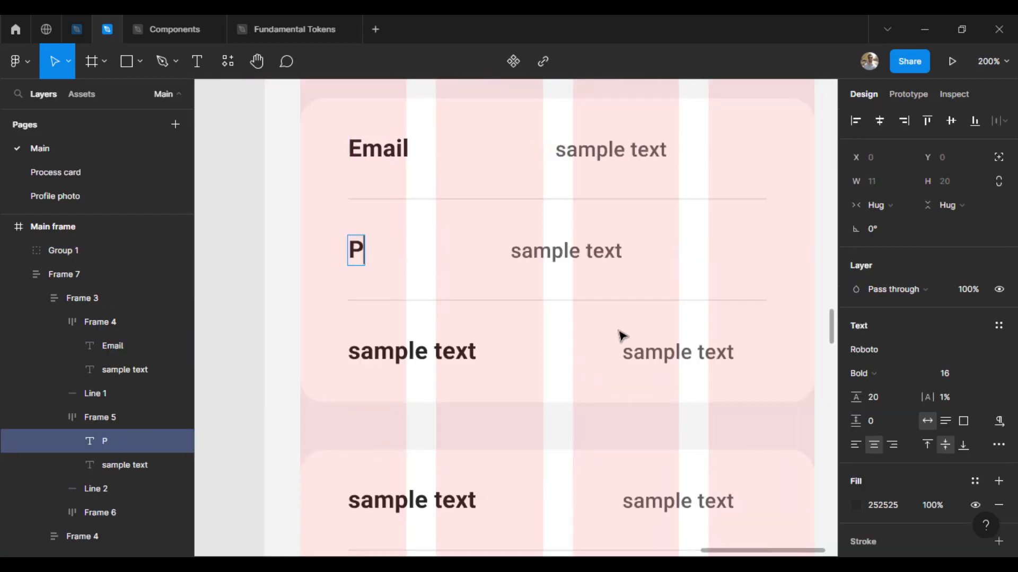
{"action": "type", "text": "hone number"}
{"action": "key", "text": "Tab"}
{"action": "type", "text": "A"}
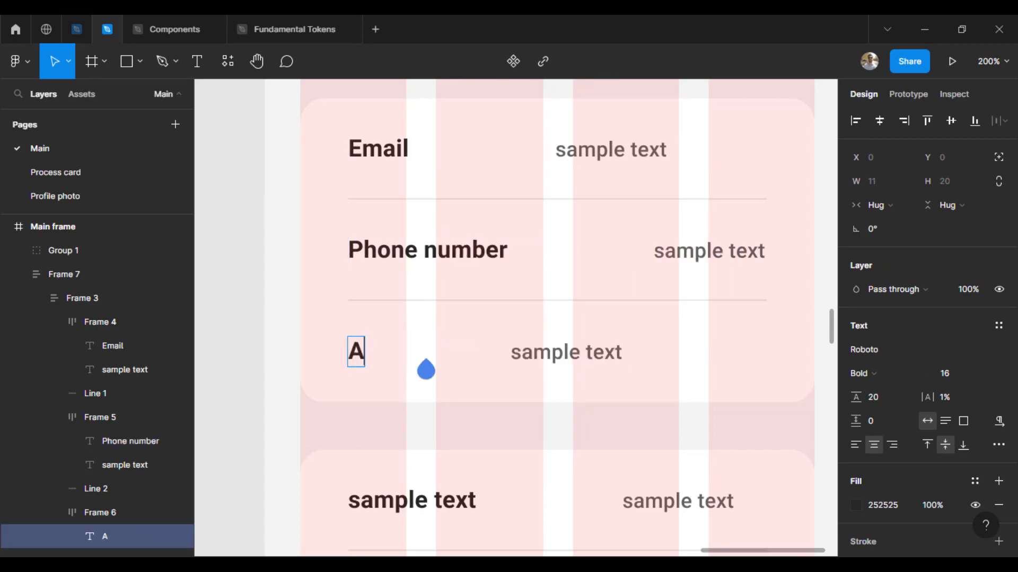
{"action": "left_click", "coordinate": [600, 433]}
{"action": "left_click_drag", "start_coordinate": [600, 433], "coordinate": [552, 451]}
Step: Set the Email row (Frame 4) horizontal resizing to Fill container
{"action": "double_click", "coordinate": [564, 170]}
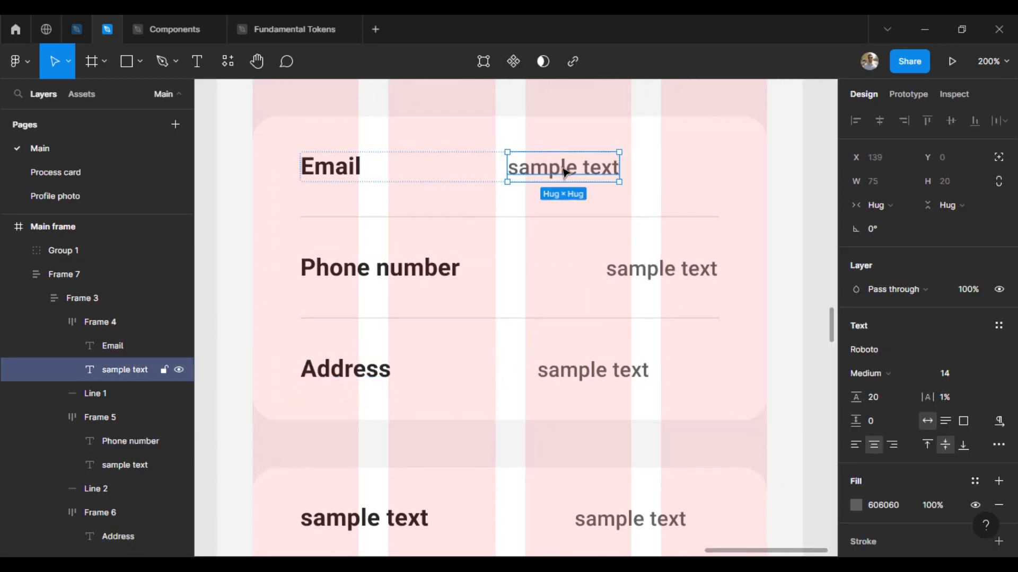
{"action": "key", "text": "ctrl+minus"}
{"action": "left_click_drag", "start_coordinate": [398, 296], "coordinate": [372, 325]}
{"action": "key", "text": "ctrl+plus"}
{"action": "key", "text": "Escape"}
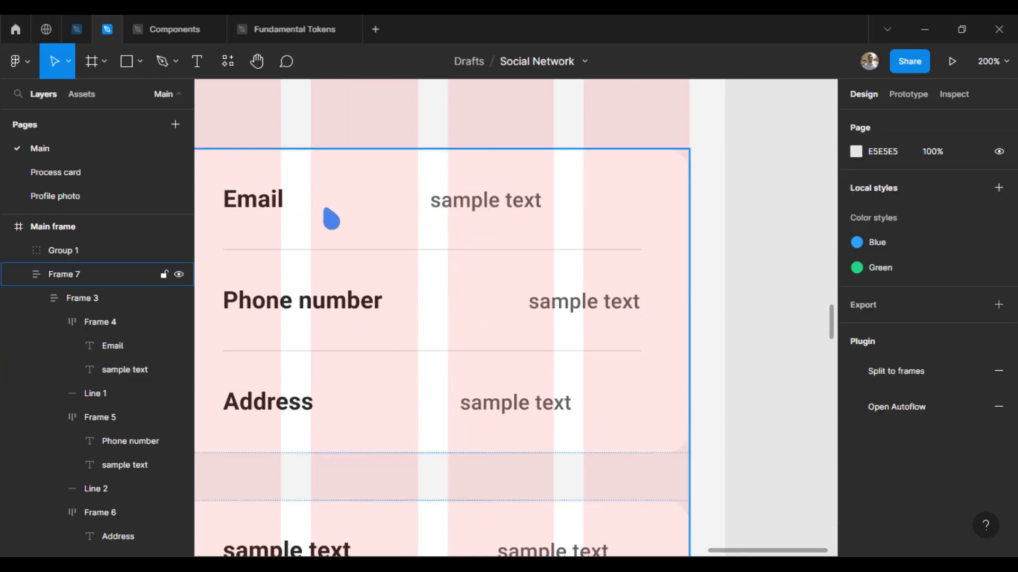
{"action": "double_click", "coordinate": [324, 213]}
{"action": "left_click_drag", "start_coordinate": [301, 209], "coordinate": [422, 206]}
{"action": "double_click", "coordinate": [421, 205]}
{"action": "left_click", "coordinate": [311, 210]}
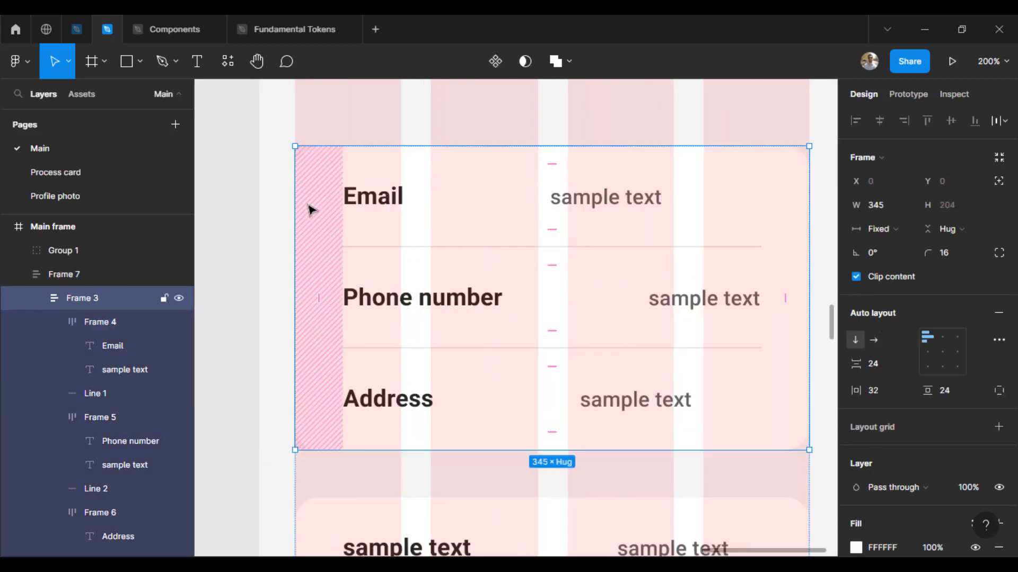
{"action": "double_click", "coordinate": [398, 199]}
{"action": "left_click", "coordinate": [882, 229]}
{"action": "left_click", "coordinate": [891, 248]}
{"action": "left_click", "coordinate": [710, 303]}
Step: Set the Phone number and Address rows' horizontal resizing to Fill container
{"action": "left_click", "coordinate": [667, 400], "text": "shift"}
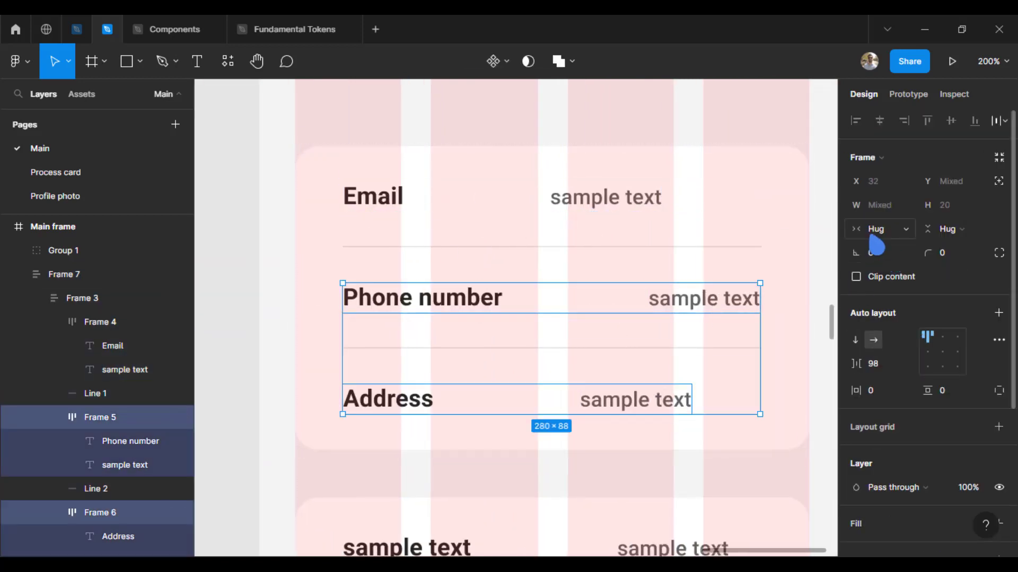
{"action": "left_click", "coordinate": [872, 233]}
{"action": "left_click", "coordinate": [884, 251]}
{"action": "left_click", "coordinate": [631, 200]}
{"action": "left_click_drag", "start_coordinate": [627, 320], "coordinate": [501, 324]}
{"action": "left_click", "coordinate": [739, 301]}
{"action": "scroll", "coordinate": [586, 206], "scroll_direction": "up", "scroll_amount": 2}
Step: Copy the arrow-right icon from Vuesax Icons and paste it into the Email row
{"action": "double_click", "coordinate": [442, 201]}
{"action": "left_click", "coordinate": [70, 33]}
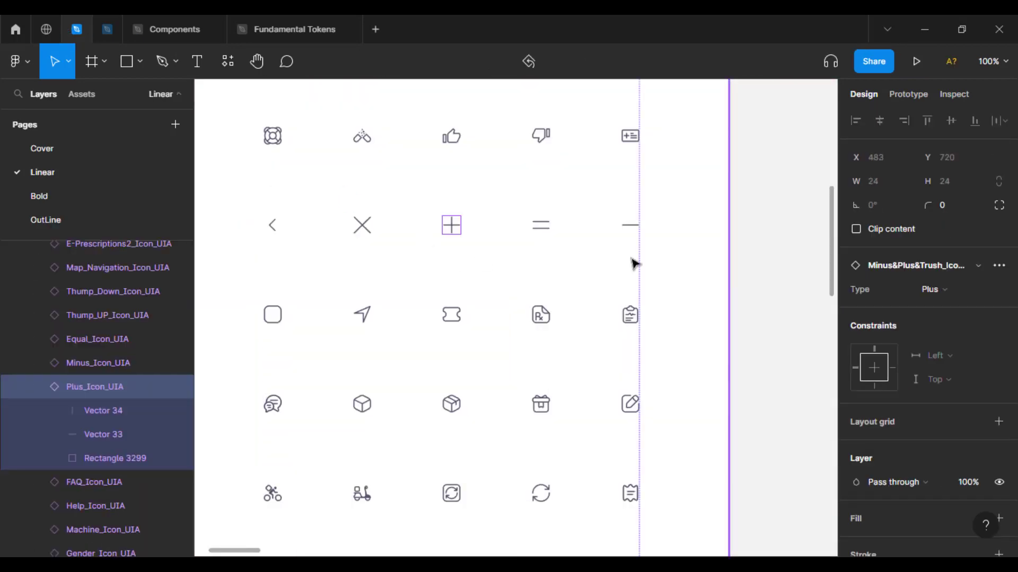
{"action": "left_click_drag", "start_coordinate": [696, 393], "coordinate": [696, 348]}
{"action": "key", "text": "ctrl+plus"}
{"action": "key", "text": "ctrl+plus"}
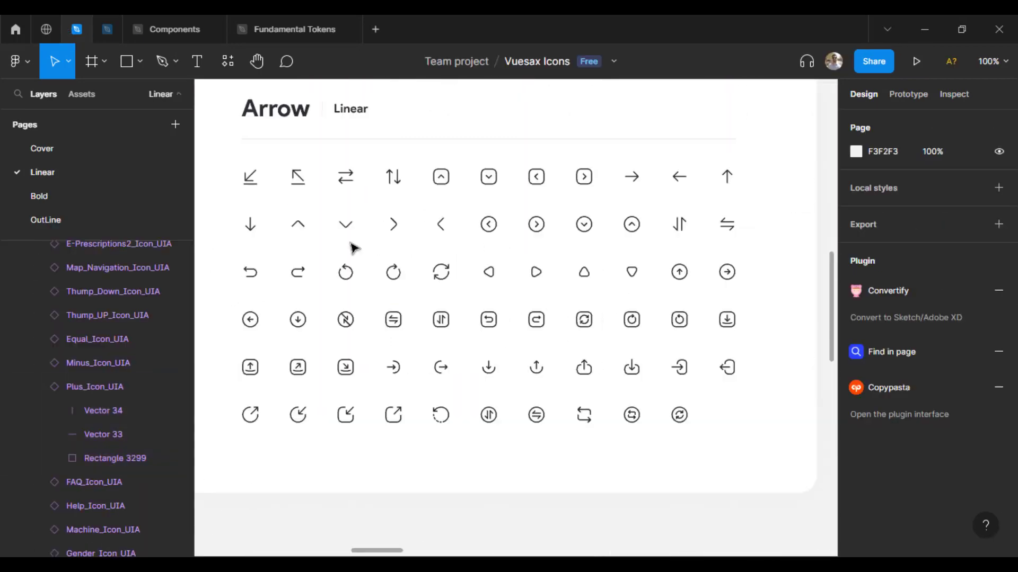
{"action": "left_click", "coordinate": [392, 224]}
{"action": "key", "text": "ctrl+c"}
{"action": "key", "text": "ctrl+Tab"}
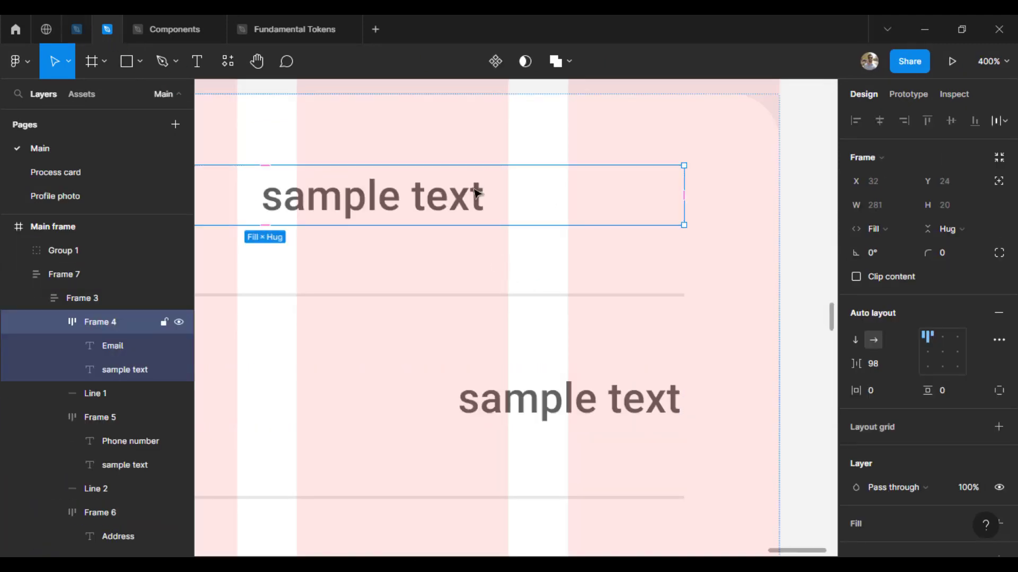
{"action": "key", "text": "ctrl+v"}
{"action": "left_click_drag", "start_coordinate": [812, 205], "coordinate": [507, 227]}
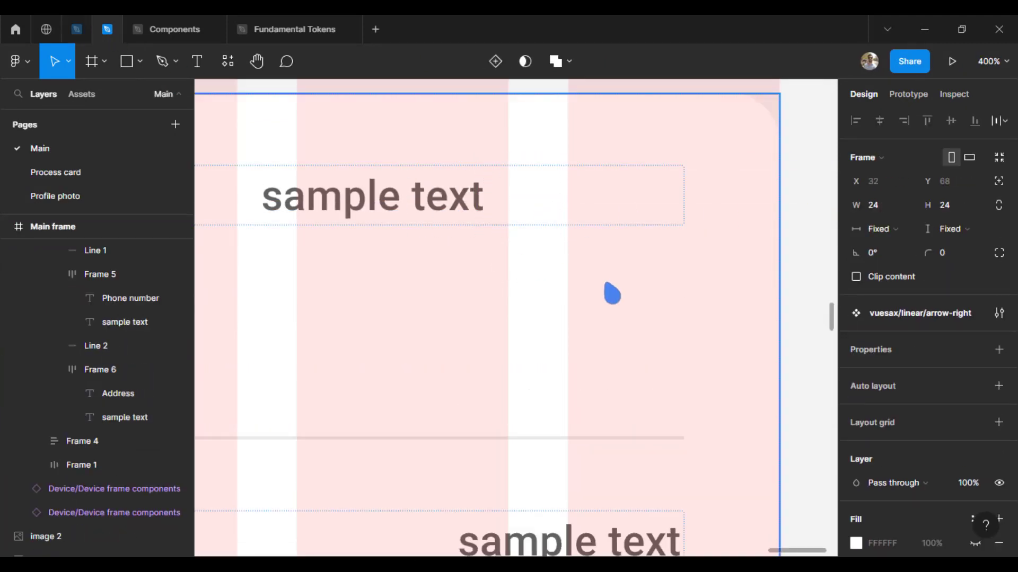
{"action": "key", "text": "ctrl+z"}
{"action": "key", "text": "ctrl+minus"}
Step: Wrap the Email sample text and arrow icon in an auto layout with gap 4
{"action": "left_click", "coordinate": [118, 320]}
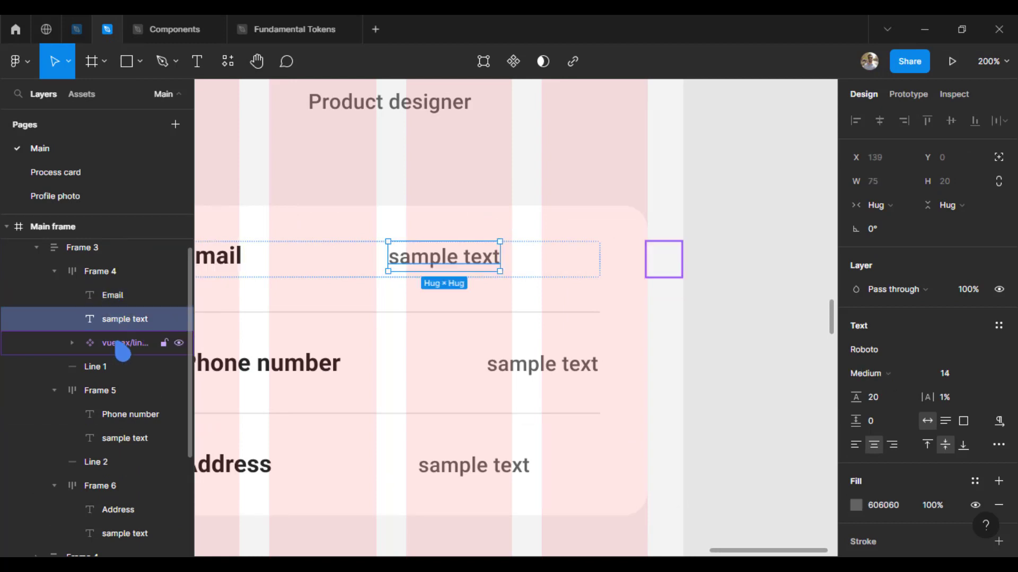
{"action": "left_click", "coordinate": [125, 343], "text": "shift"}
{"action": "key", "text": "shift+a"}
{"action": "left_click", "coordinate": [885, 364]}
{"action": "type", "text": "4"}
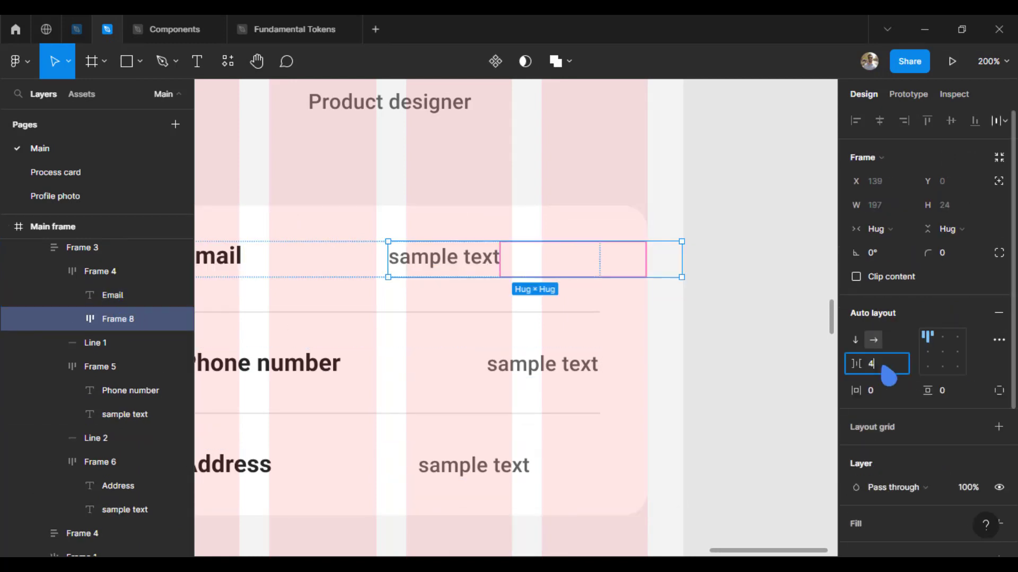
{"action": "left_click", "coordinate": [781, 345]}
Step: Resize the arrow icon to 20 px with proportions locked
{"action": "left_click_drag", "start_coordinate": [703, 343], "coordinate": [738, 343]}
{"action": "key", "text": "ctrl+plus"}
{"action": "double_click", "coordinate": [606, 211]}
{"action": "double_click", "coordinate": [607, 211]}
{"action": "double_click", "coordinate": [606, 211]}
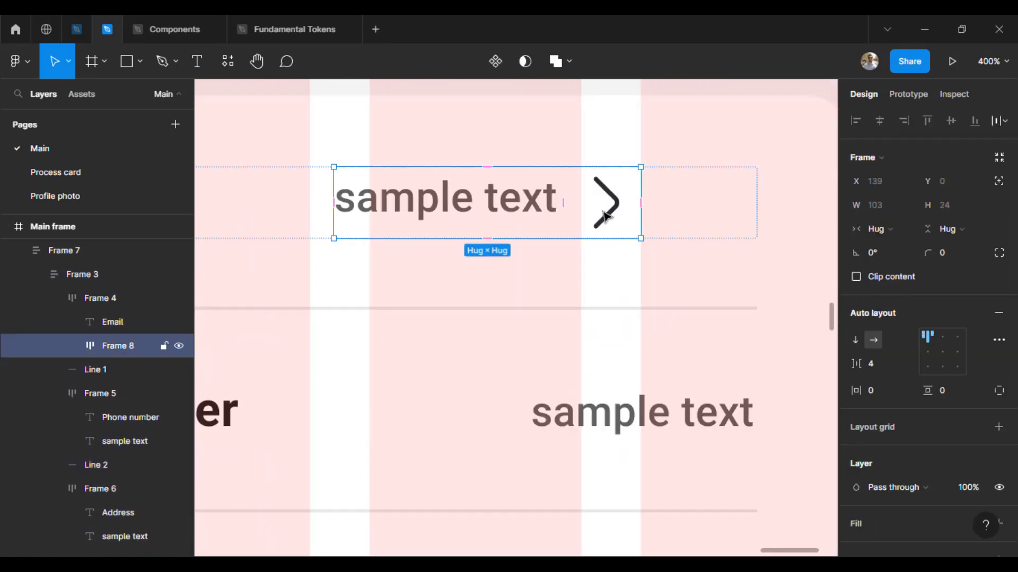
{"action": "double_click", "coordinate": [606, 211]}
{"action": "left_click", "coordinate": [998, 214]}
{"action": "left_click", "coordinate": [956, 209]}
{"action": "key", "text": "Down"}
{"action": "key", "text": "Down"}
{"action": "key", "text": "Down"}
{"action": "key", "text": "Down"}
{"action": "key", "text": "Return"}
Step: Colour the arrow icon grey 606060 by eyedropping the sample text
{"action": "left_click", "coordinate": [545, 210]}
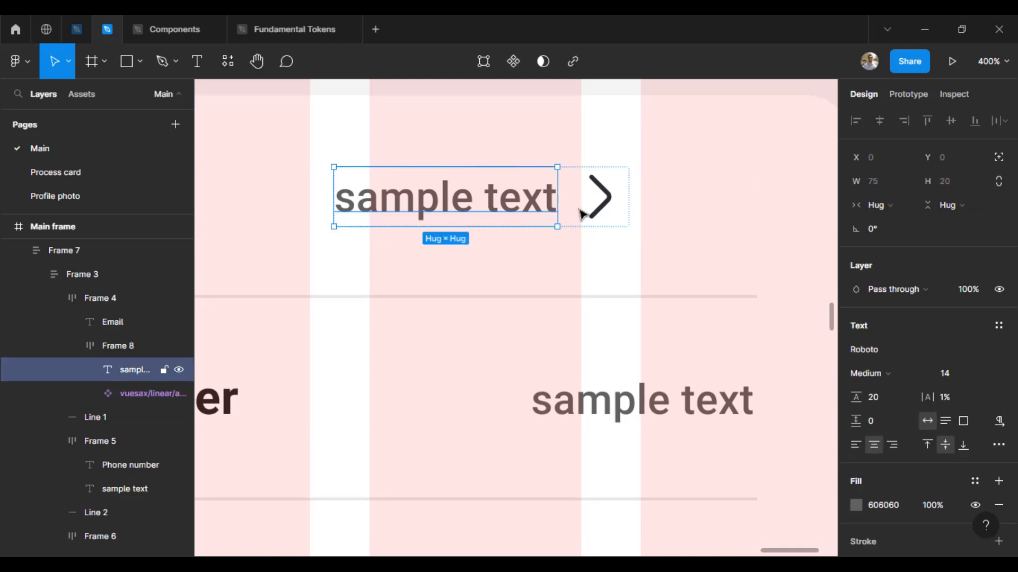
{"action": "left_click", "coordinate": [581, 212]}
{"action": "key", "text": "i"}
{"action": "left_click", "coordinate": [342, 197]}
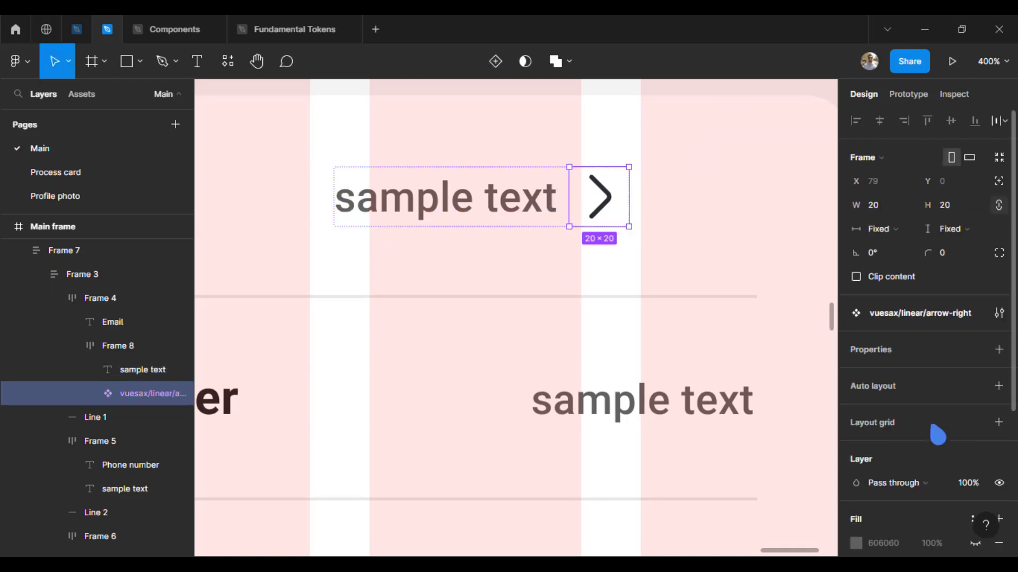
{"action": "scroll", "coordinate": [865, 444], "scroll_direction": "down", "scroll_amount": 4}
{"action": "left_click", "coordinate": [856, 430]}
{"action": "left_click", "coordinate": [683, 394]}
{"action": "left_click", "coordinate": [341, 198]}
{"action": "left_click", "coordinate": [614, 220]}
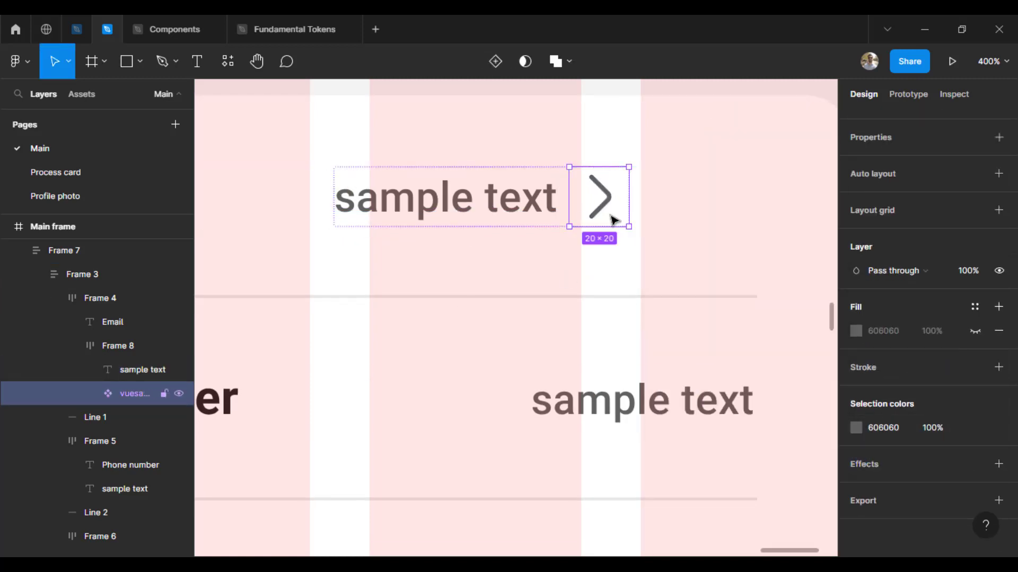
{"action": "key", "text": "ctrl+minus"}
Step: Set the gap between the sample text and arrow icon to 8
{"action": "left_click", "coordinate": [524, 256], "text": "shift"}
{"action": "key", "text": "shift+Return"}
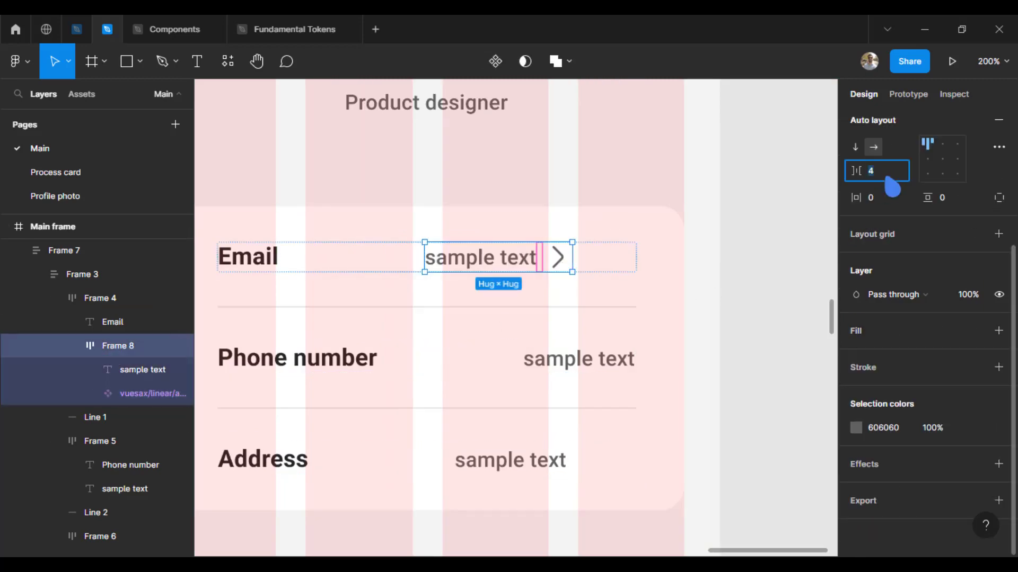
{"action": "type", "text": "8"}
{"action": "key", "text": "Return"}
{"action": "left_click", "coordinate": [770, 376]}
Step: Select the whole Email row and open its advanced auto layout settings
{"action": "double_click", "coordinate": [510, 269]}
{"action": "double_click", "coordinate": [511, 269]}
{"action": "scroll", "coordinate": [513, 269], "scroll_direction": "left", "scroll_amount": 1}
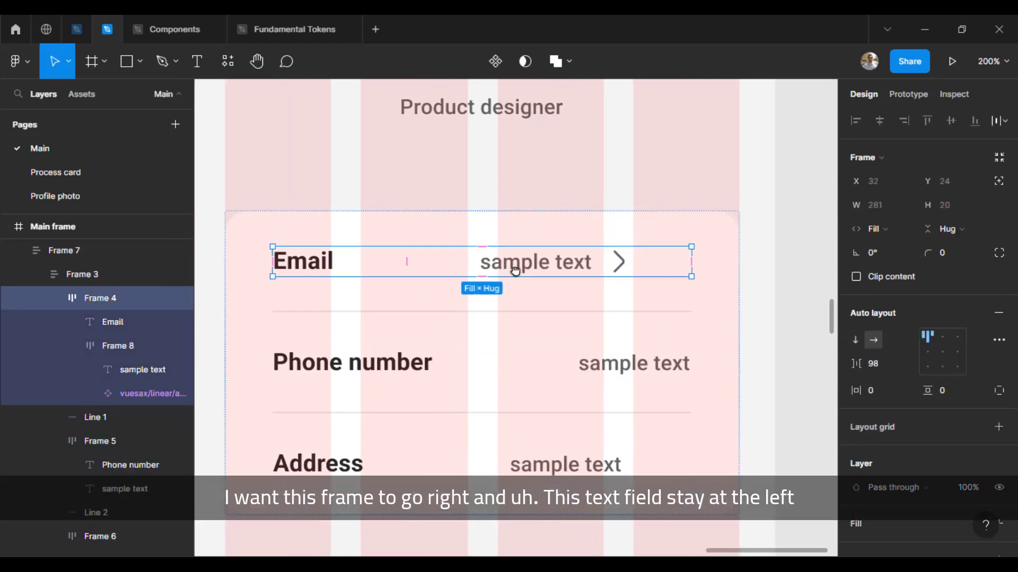
{"action": "double_click", "coordinate": [543, 271]}
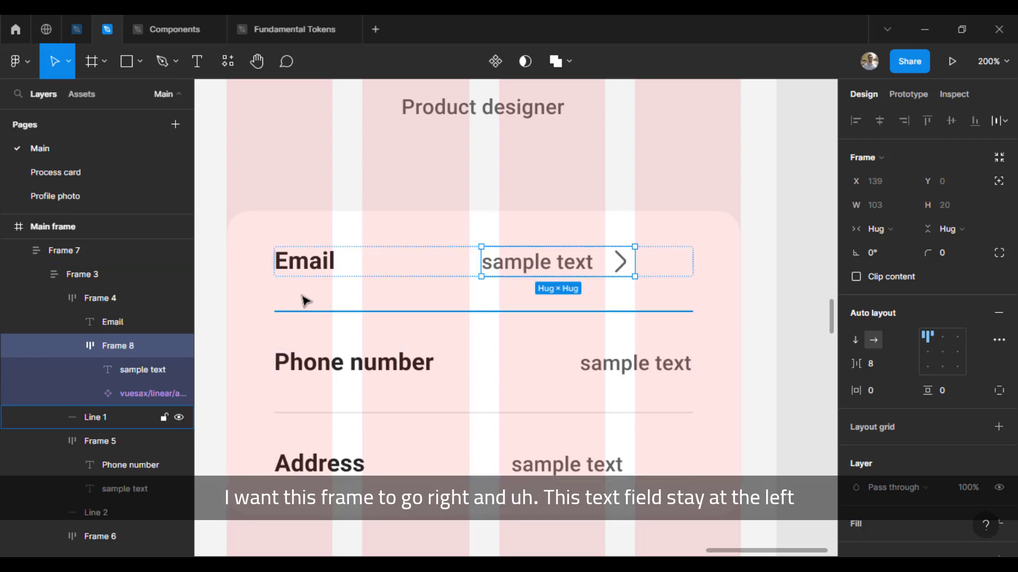
{"action": "left_click", "coordinate": [307, 260]}
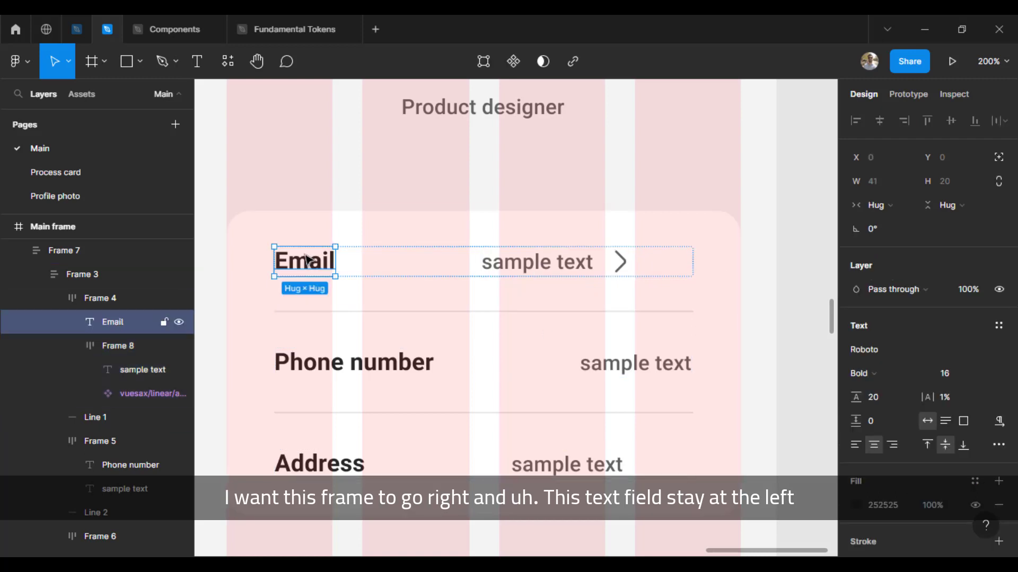
{"action": "left_click", "coordinate": [443, 268]}
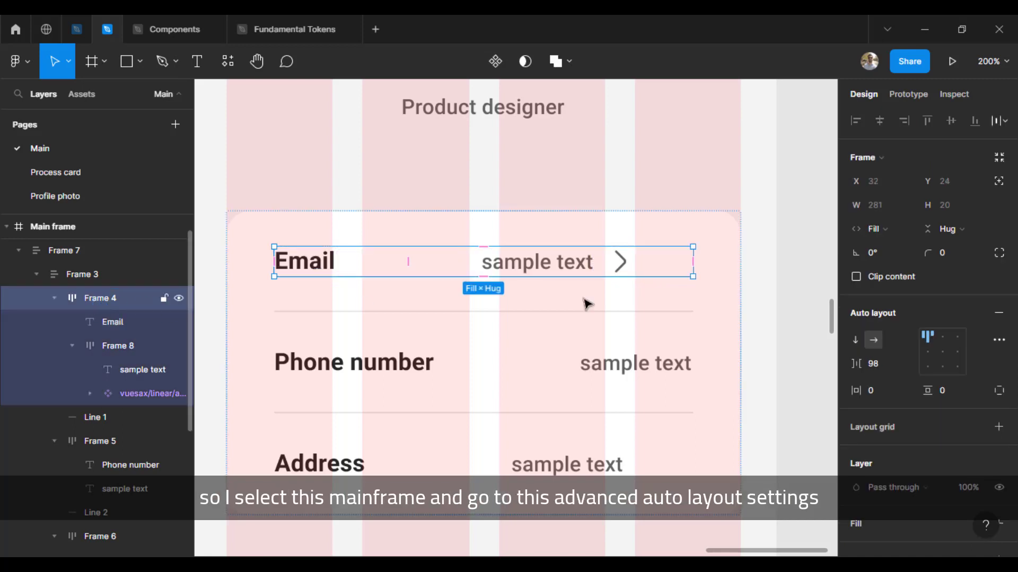
{"action": "left_click", "coordinate": [999, 341]}
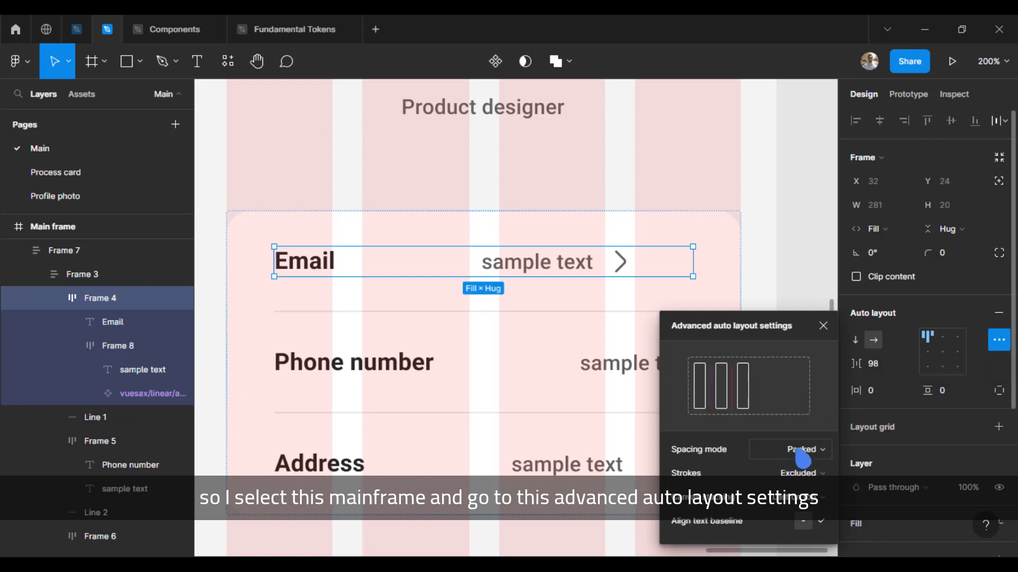
Step: Give the Email row space-between spacing and centred alignment so its value sits flush right
{"action": "left_click", "coordinate": [803, 455]}
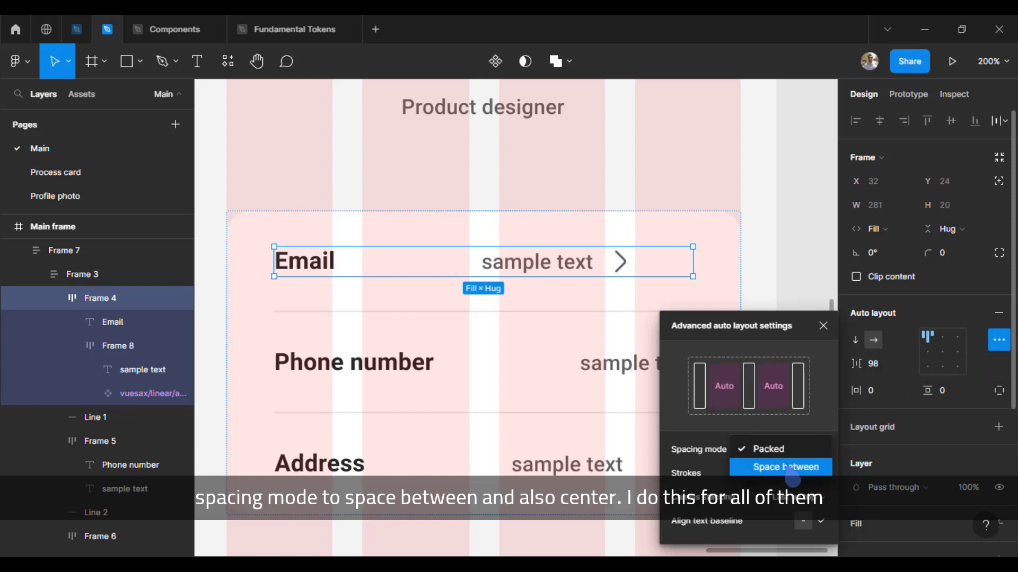
{"action": "left_click", "coordinate": [792, 474]}
{"action": "left_click", "coordinate": [947, 362]}
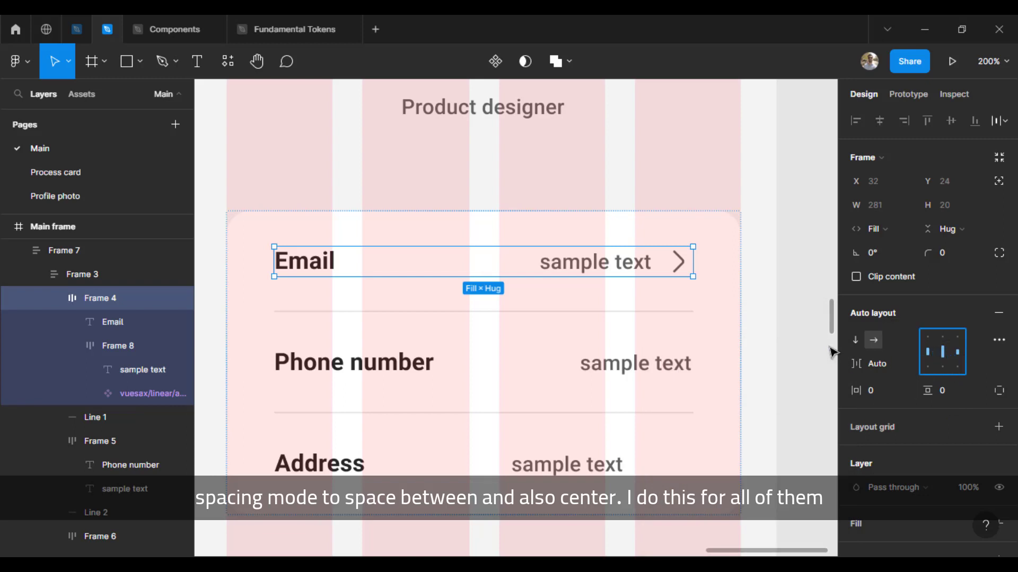
{"action": "left_click", "coordinate": [805, 348]}
Step: Select the Phone number and Address rows in the upper card plus all lower-card rows
{"action": "triple_click", "coordinate": [627, 265]}
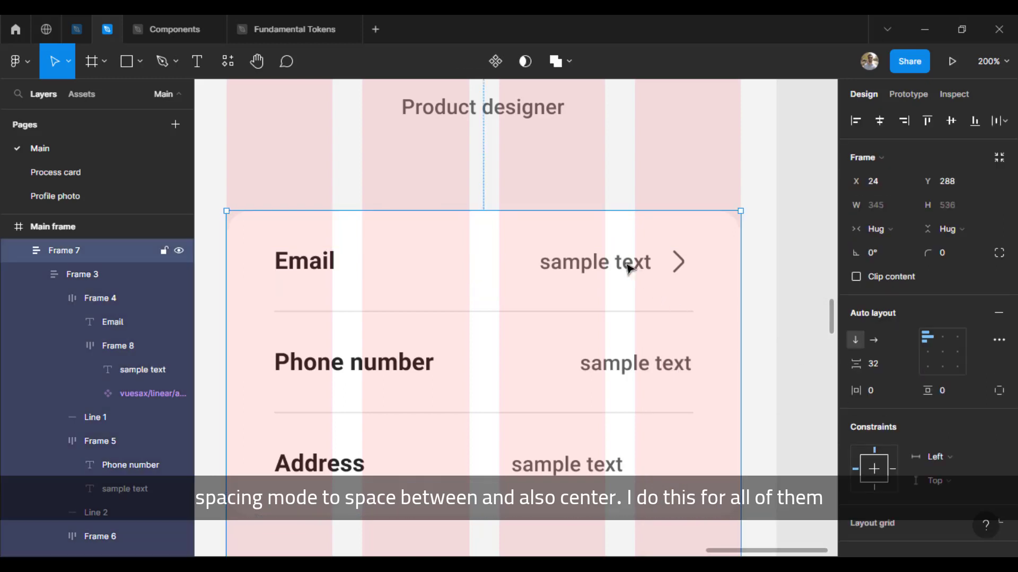
{"action": "left_click", "coordinate": [646, 374]}
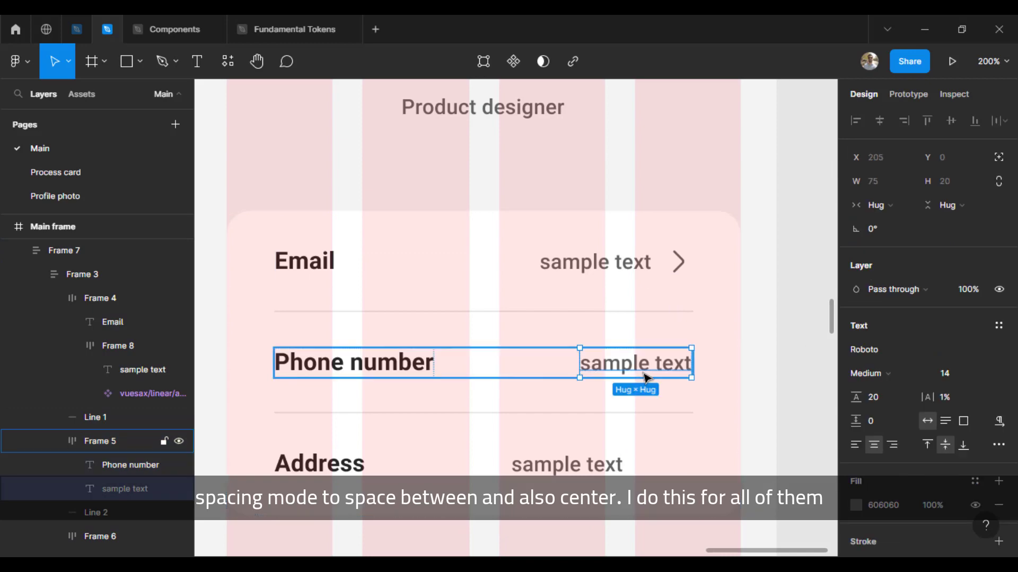
{"action": "left_click", "coordinate": [565, 463]}
{"action": "left_click", "coordinate": [513, 371], "text": "shift"}
{"action": "left_click_drag", "start_coordinate": [466, 515], "coordinate": [466, 195]}
{"action": "left_click", "coordinate": [569, 294], "text": "shift"}
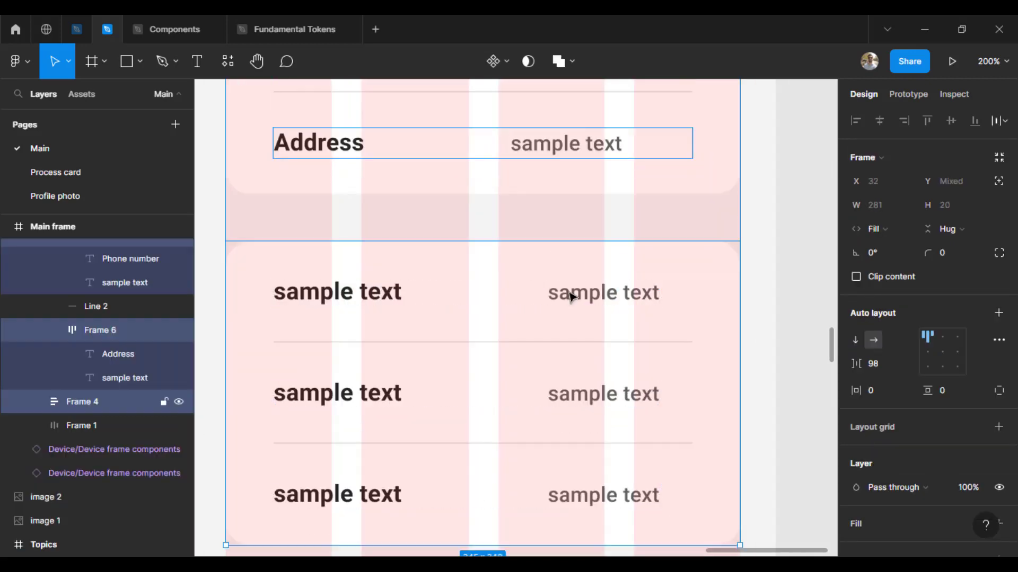
{"action": "double_click", "coordinate": [570, 295]}
{"action": "left_click", "coordinate": [618, 391], "text": "shift"}
{"action": "left_click", "coordinate": [609, 503], "text": "shift"}
{"action": "left_click_drag", "start_coordinate": [584, 292], "coordinate": [592, 354]}
{"action": "left_click", "coordinate": [589, 209], "text": "shift"}
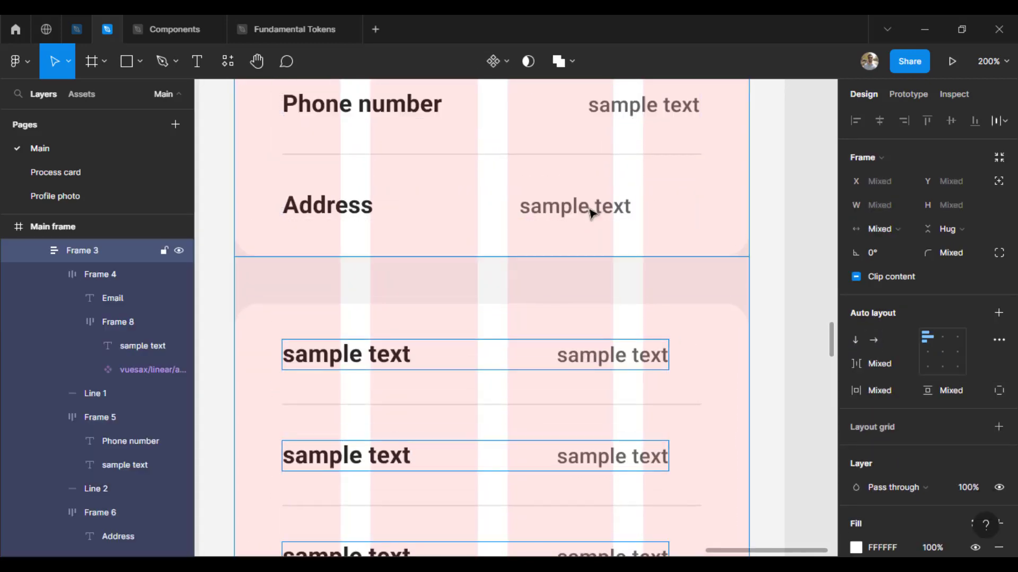
{"action": "left_click", "coordinate": [570, 206], "text": "shift"}
{"action": "double_click", "coordinate": [570, 207], "text": "shift"}
{"action": "left_click", "coordinate": [614, 110], "text": "shift"}
{"action": "left_click_drag", "start_coordinate": [665, 170], "coordinate": [645, 360]}
Step: Make all selected rows fill the card width with space-between spacing and centred alignment
{"action": "left_click", "coordinate": [883, 229]}
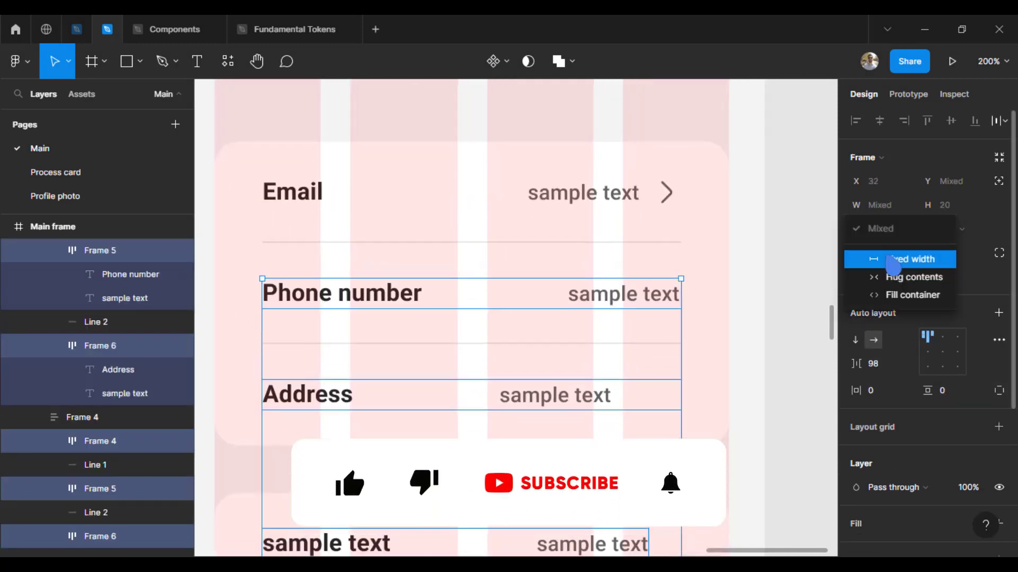
{"action": "left_click", "coordinate": [905, 298]}
{"action": "left_click", "coordinate": [998, 339]}
{"action": "left_click", "coordinate": [784, 451]}
{"action": "left_click", "coordinate": [803, 470]}
{"action": "left_click", "coordinate": [943, 351]}
{"action": "left_click", "coordinate": [618, 193]}
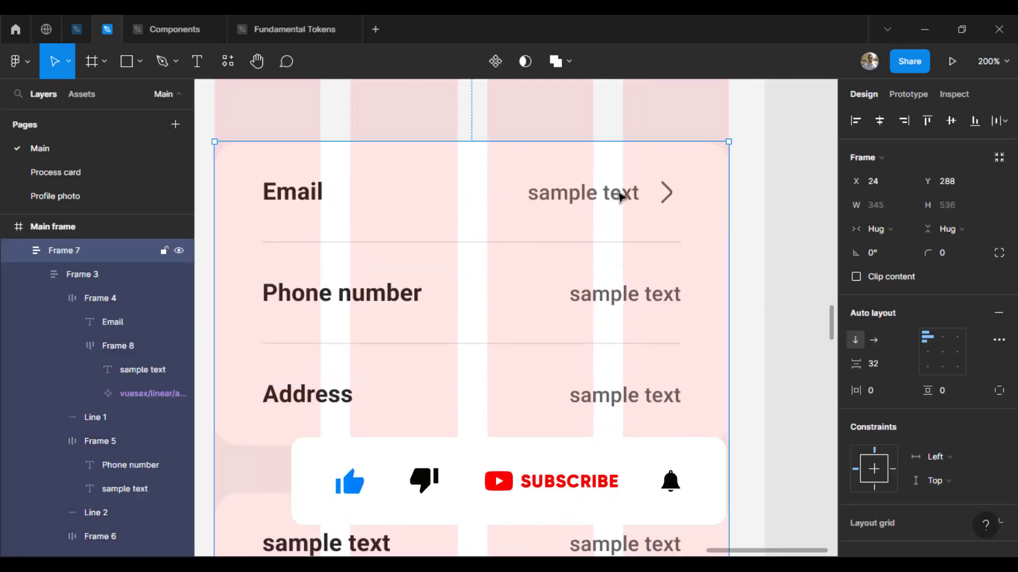
Step: Replace the Email row's placeholder value with the user's email address
{"action": "double_click", "coordinate": [618, 193]}
{"action": "double_click", "coordinate": [618, 193]}
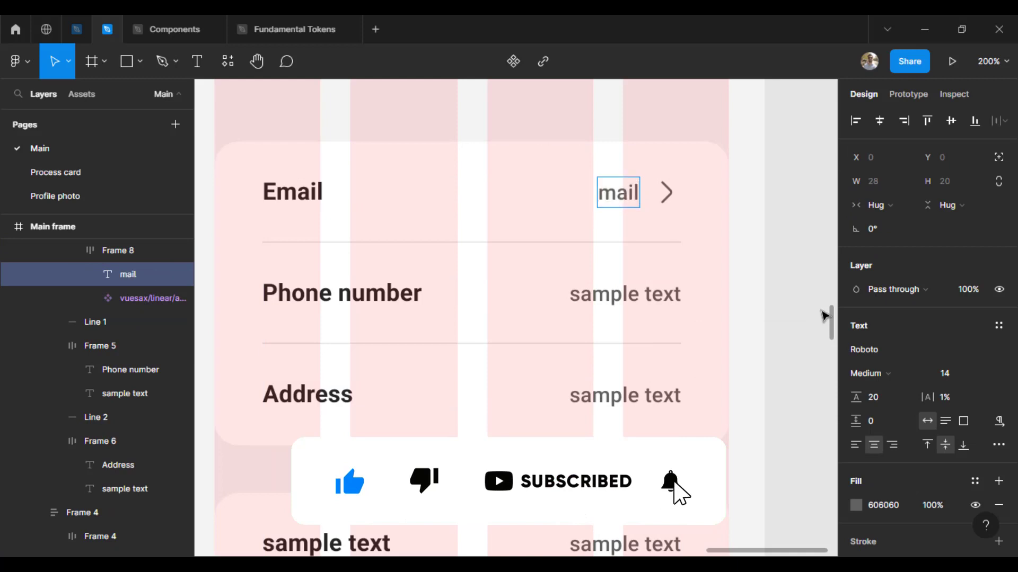
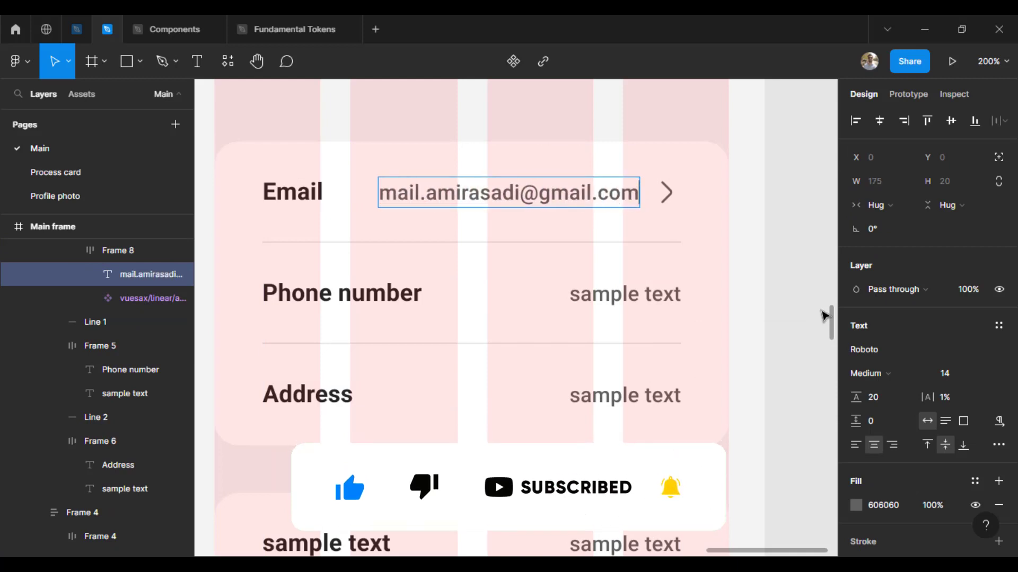
{"action": "left_click", "coordinate": [795, 336]}
Step: Pick the Email row's value-and-arrow group as the element to copy
{"action": "scroll", "coordinate": [795, 336], "scroll_direction": "down", "scroll_amount": 1}
{"action": "left_click", "coordinate": [602, 159]}
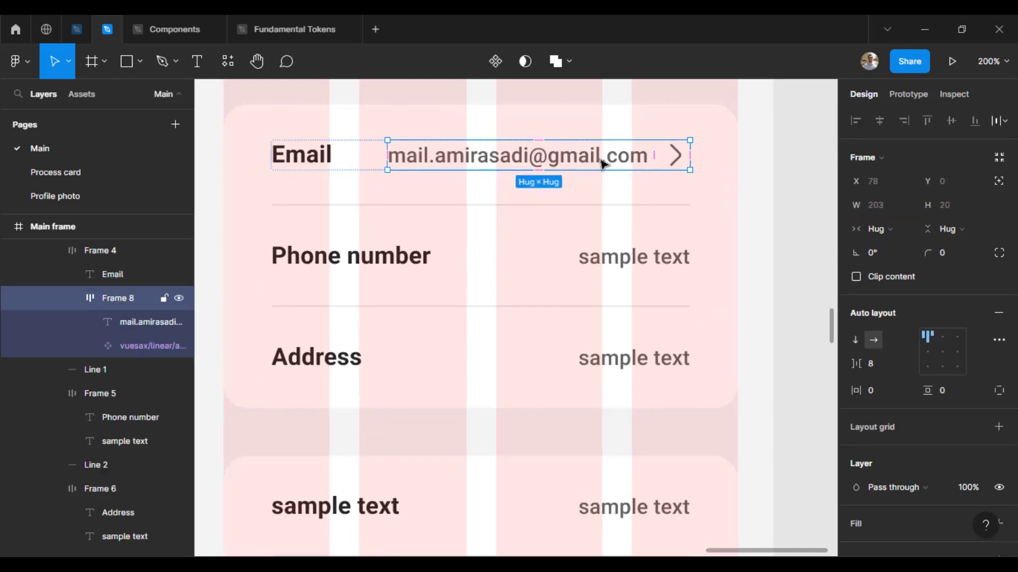
{"action": "left_click", "coordinate": [755, 228]}
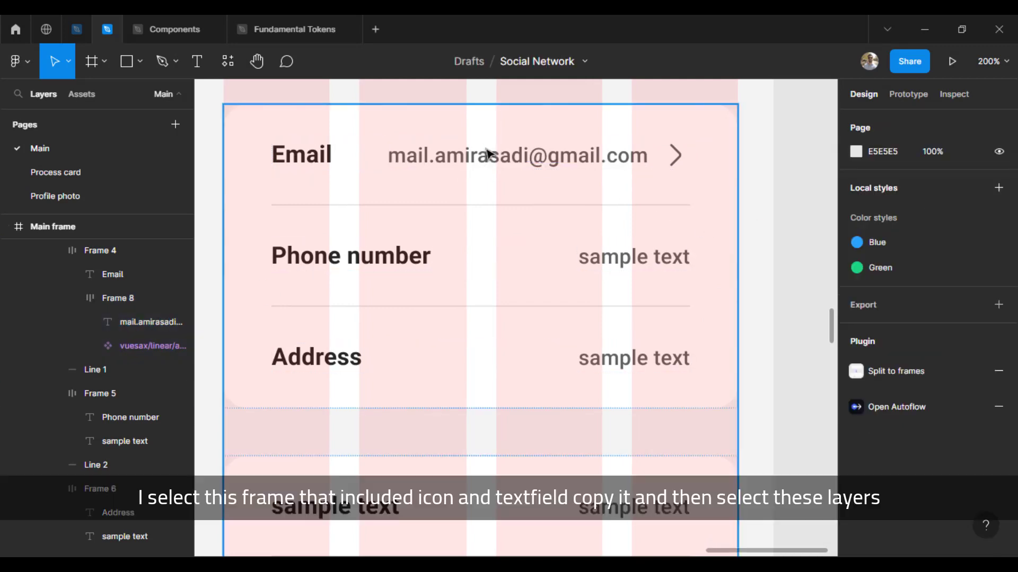
{"action": "double_click", "coordinate": [493, 165]}
{"action": "left_click", "coordinate": [487, 162]}
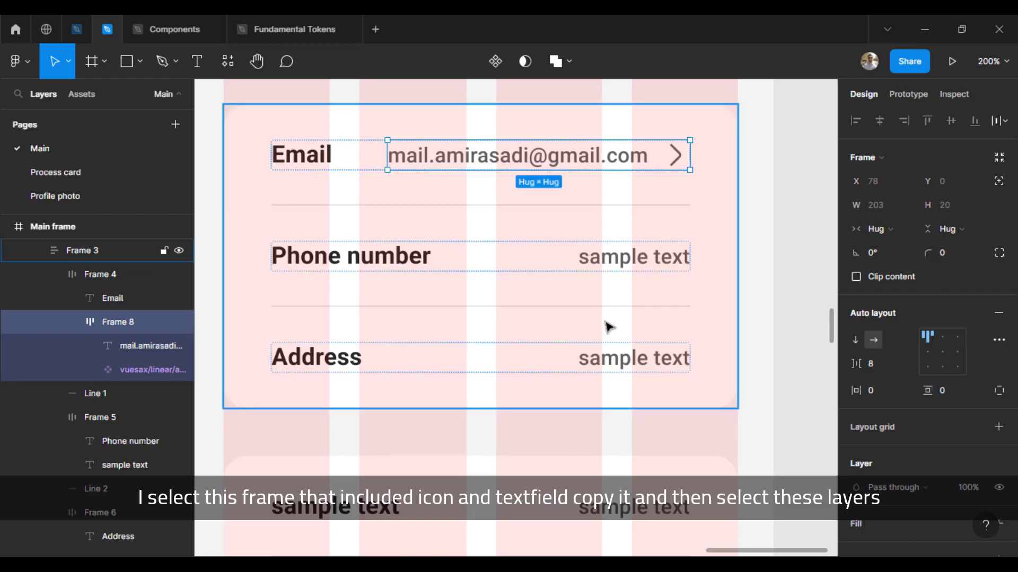
Step: Select the placeholder value text in the Phone number, Address and every lower-card row
{"action": "double_click", "coordinate": [613, 262]}
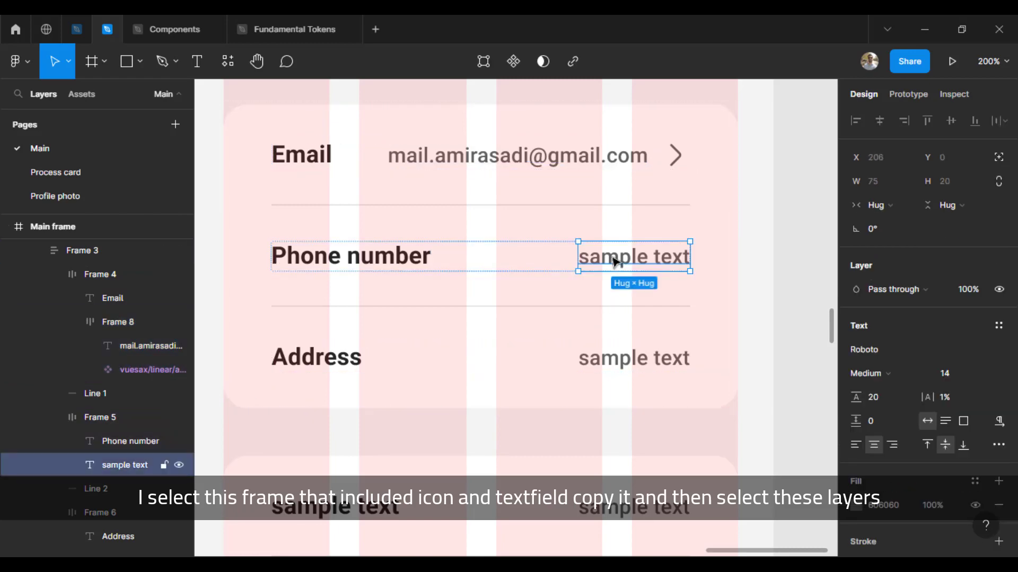
{"action": "double_click", "coordinate": [618, 358], "text": "shift"}
{"action": "left_click_drag", "start_coordinate": [586, 443], "coordinate": [568, 196]}
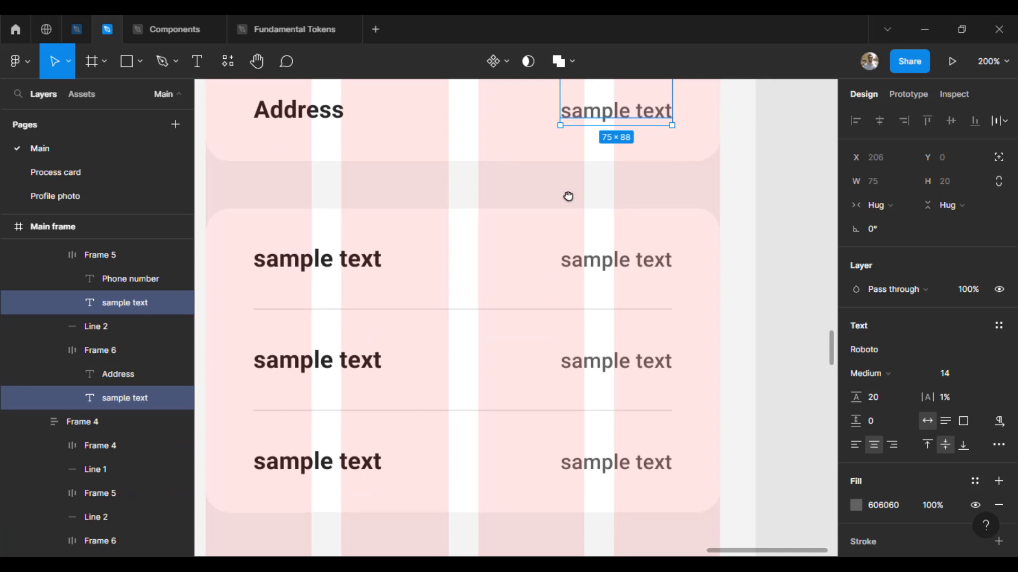
{"action": "left_click", "coordinate": [613, 261], "text": "shift"}
{"action": "left_click", "coordinate": [613, 262], "text": "shift"}
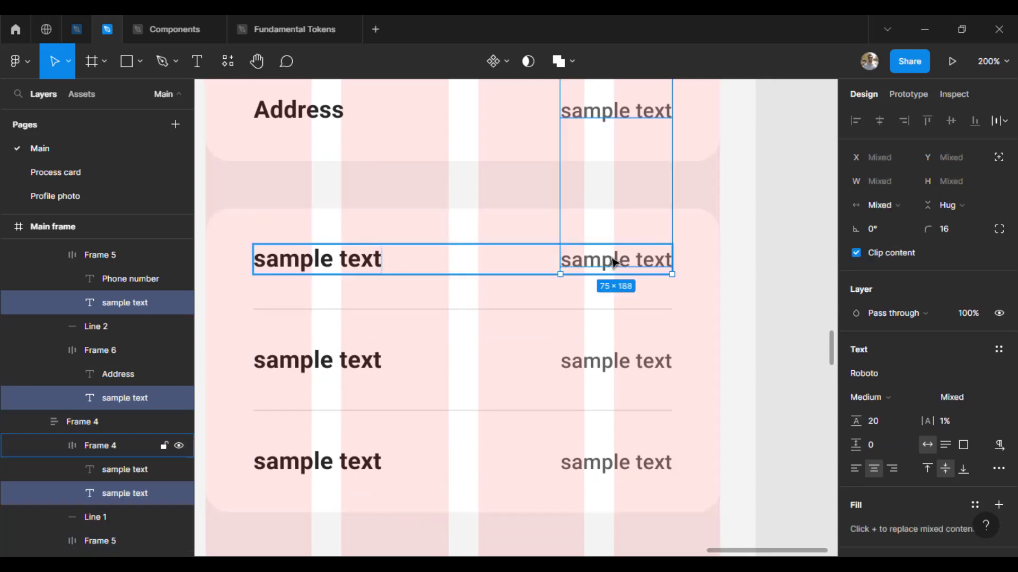
{"action": "double_click", "coordinate": [613, 263], "text": "shift"}
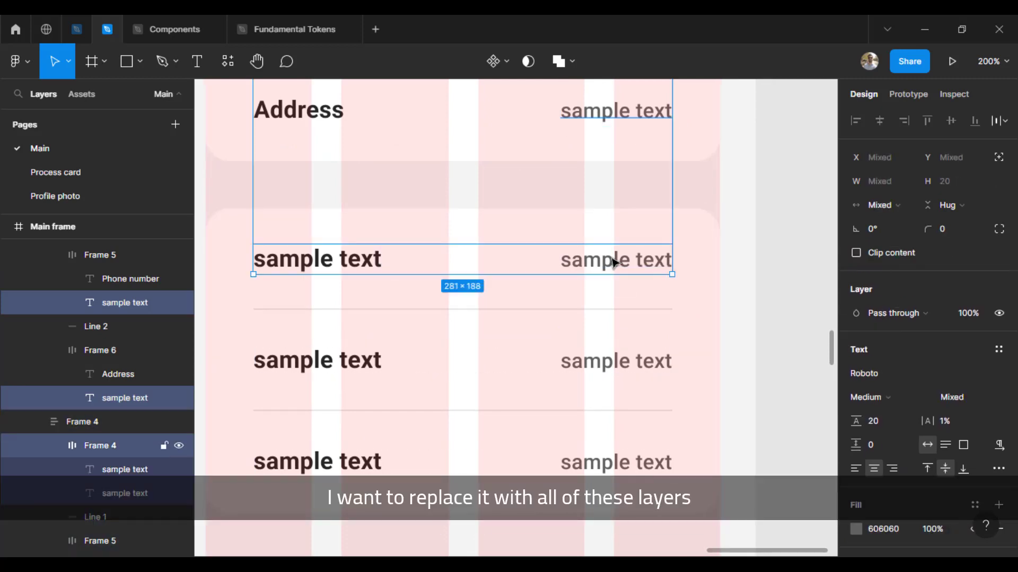
{"action": "left_click", "coordinate": [612, 263], "text": "shift"}
{"action": "left_click", "coordinate": [612, 262], "text": "shift"}
{"action": "double_click", "coordinate": [587, 267], "text": "shift"}
{"action": "double_click", "coordinate": [587, 267], "text": "shift"}
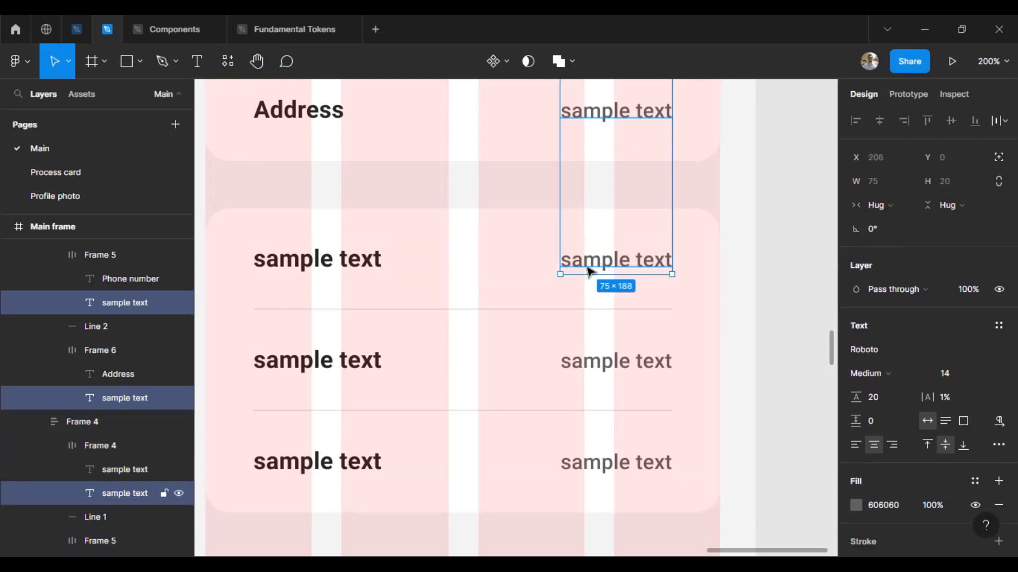
{"action": "left_click", "coordinate": [604, 370], "text": "shift"}
{"action": "left_click", "coordinate": [605, 370], "text": "shift"}
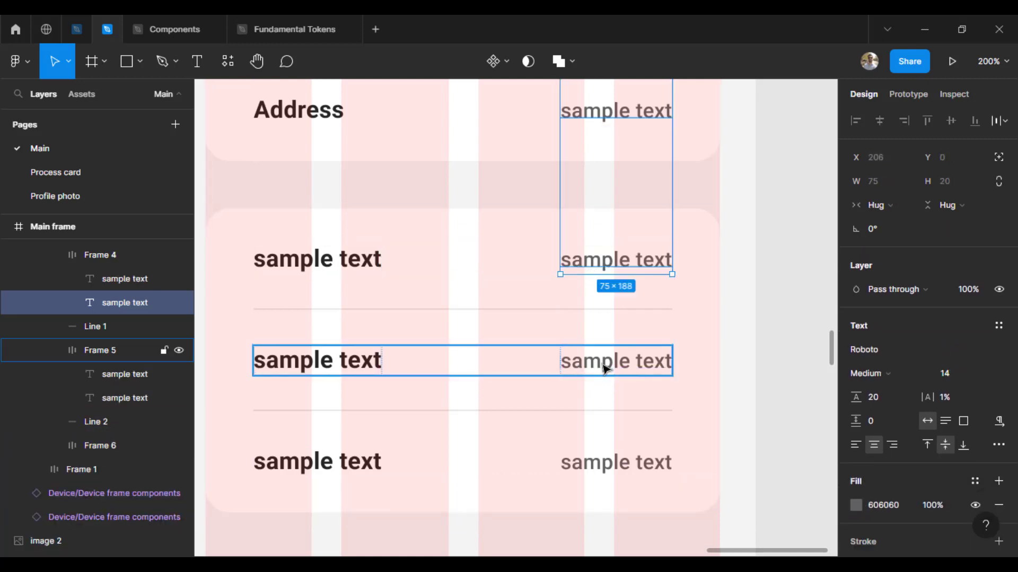
{"action": "left_click", "coordinate": [604, 369], "text": "shift"}
{"action": "double_click", "coordinate": [605, 370], "text": "shift"}
{"action": "left_click", "coordinate": [605, 370], "text": "shift"}
{"action": "left_click", "coordinate": [605, 369], "text": "shift"}
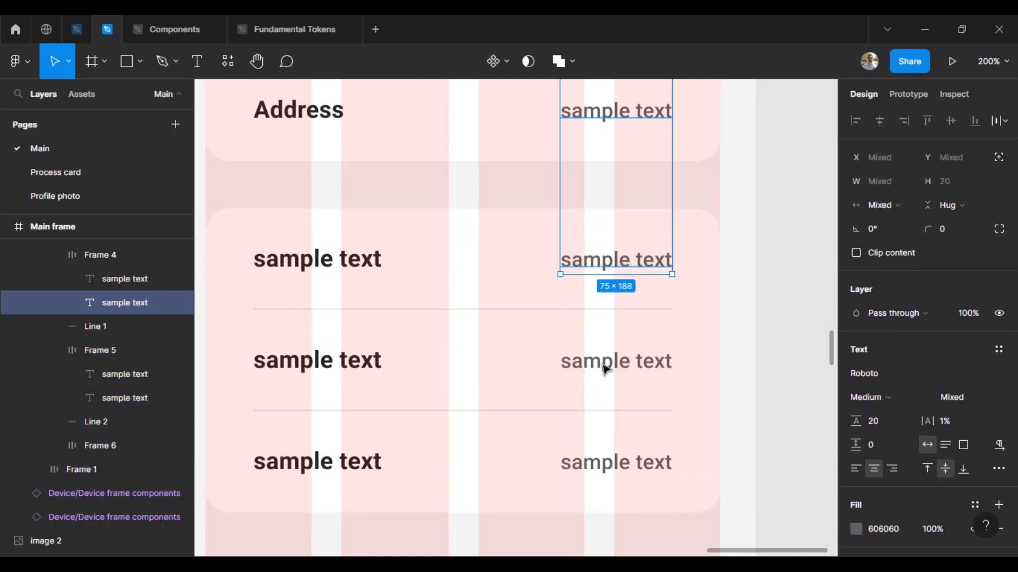
{"action": "left_click", "coordinate": [605, 369], "text": "shift"}
{"action": "left_click", "coordinate": [597, 461], "text": "shift"}
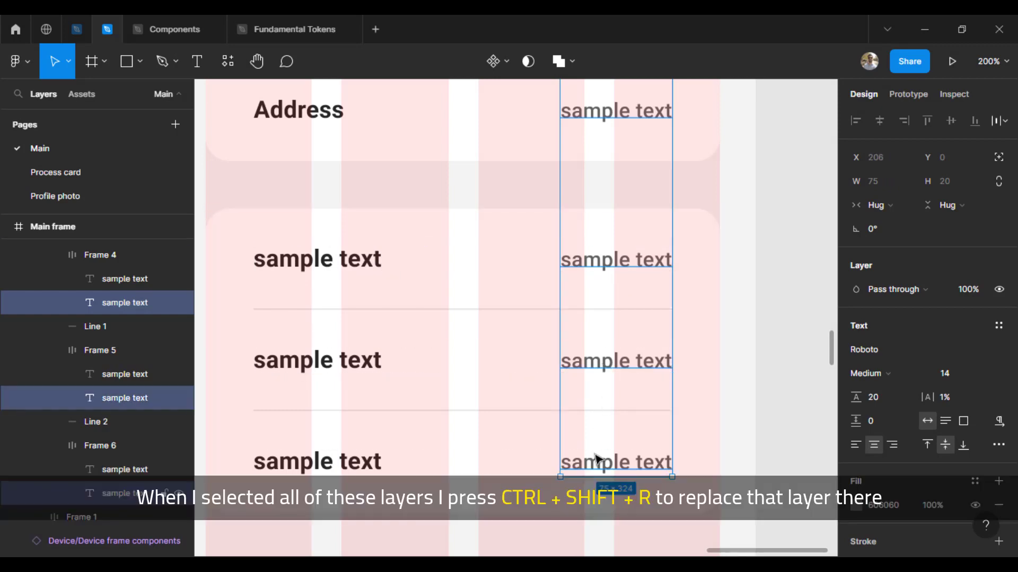
Step: Paste to replace all selected placeholders with the copied value-and-arrow group (Ctrl+Shift+R)
{"action": "scroll", "coordinate": [748, 212], "scroll_direction": "up", "scroll_amount": 5}
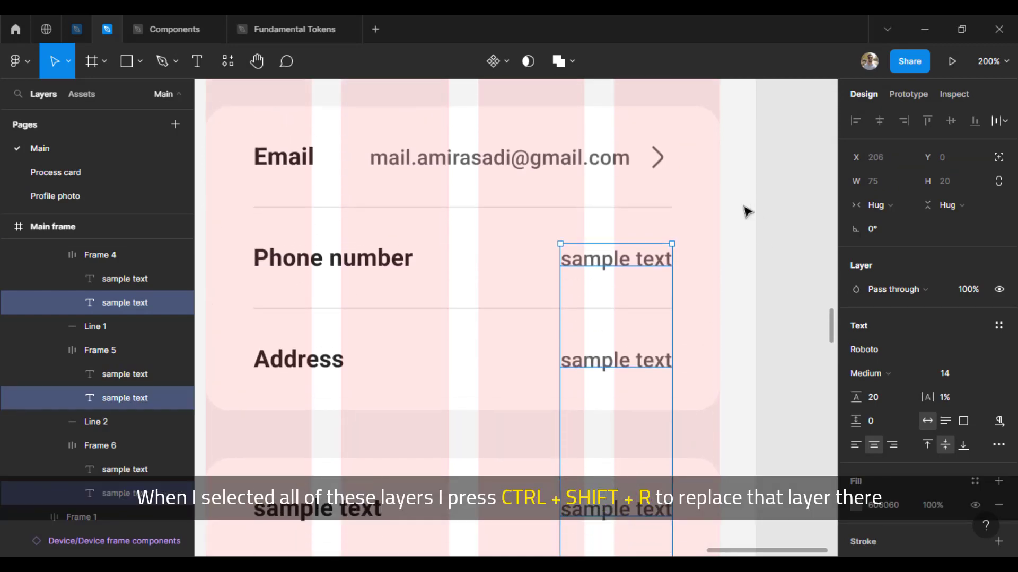
{"action": "scroll", "coordinate": [748, 212], "scroll_direction": "down", "scroll_amount": 2}
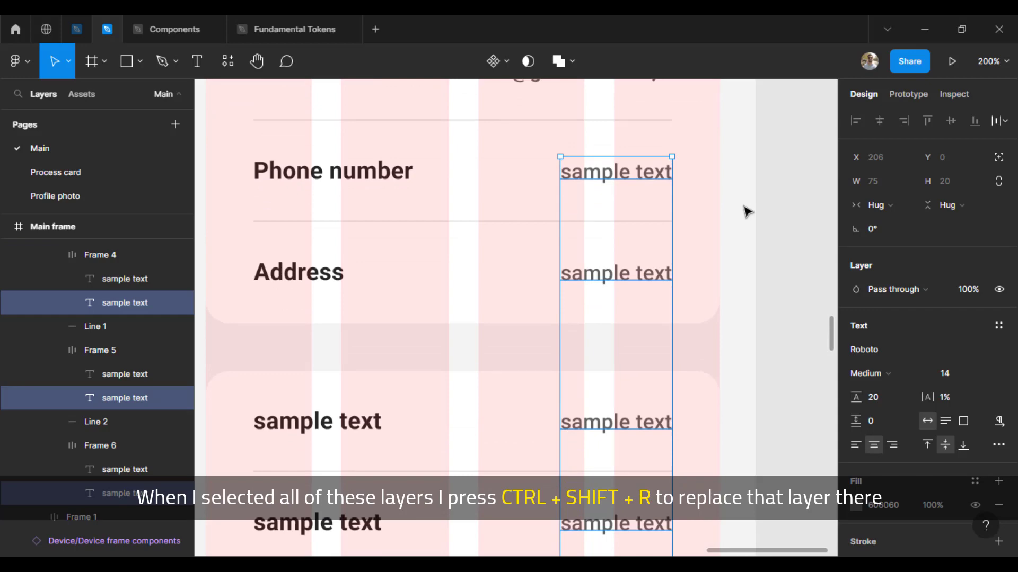
{"action": "key", "text": "ctrl+shift+r"}
{"action": "scroll", "coordinate": [747, 212], "scroll_direction": "down", "scroll_amount": 2}
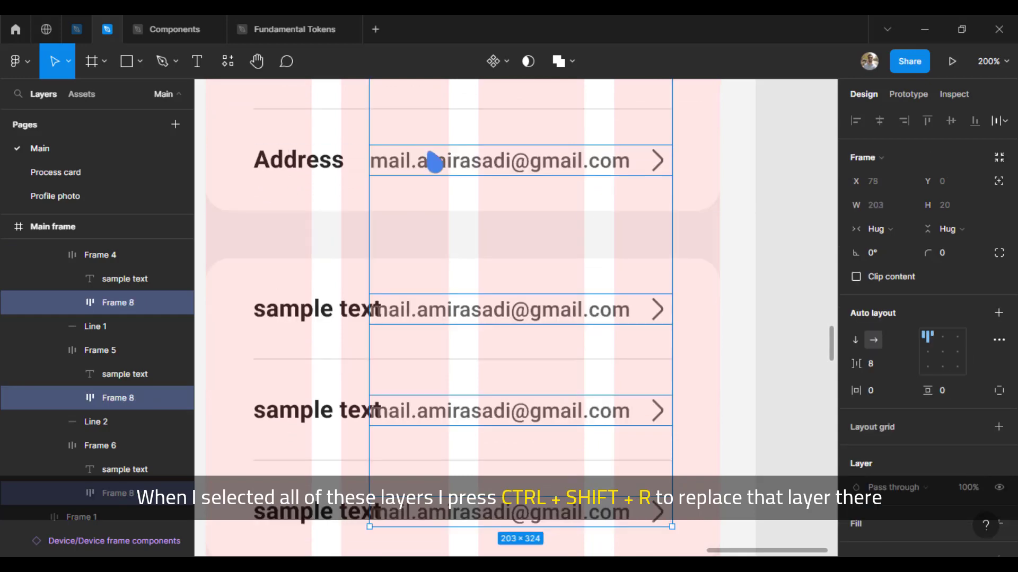
{"action": "scroll", "coordinate": [494, 172], "scroll_direction": "up", "scroll_amount": 4}
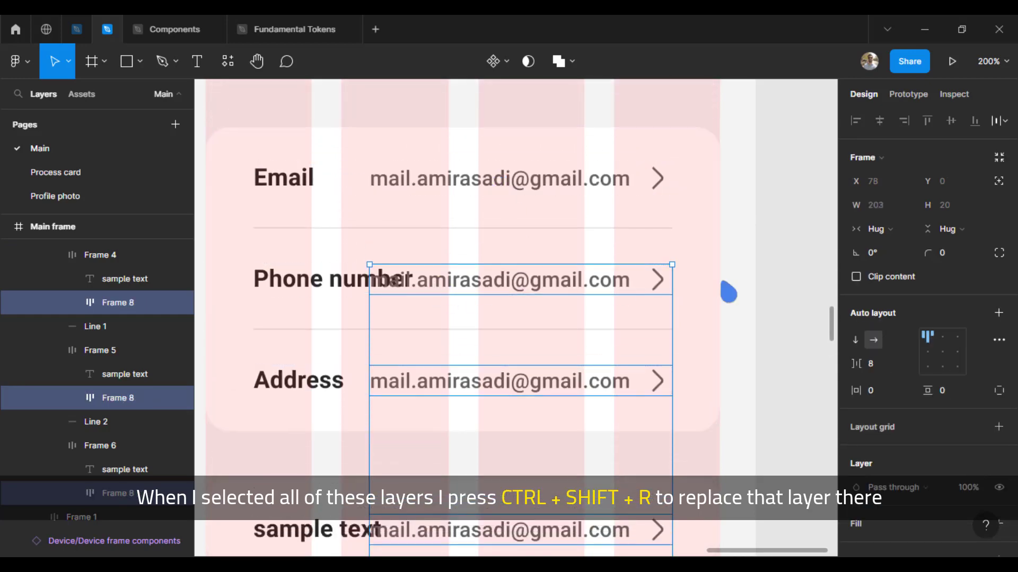
{"action": "left_click", "coordinate": [794, 311]}
Step: Enter a masked phone number as the Phone number row's value
{"action": "double_click", "coordinate": [520, 289]}
{"action": "double_click", "coordinate": [546, 293]}
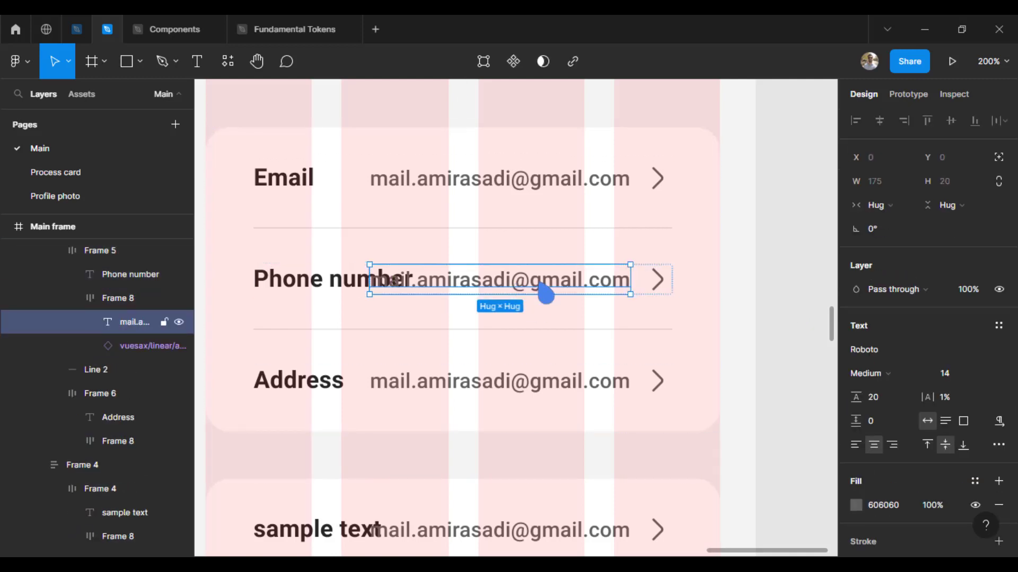
{"action": "double_click", "coordinate": [549, 290]}
{"action": "type", "text": "0911***"}
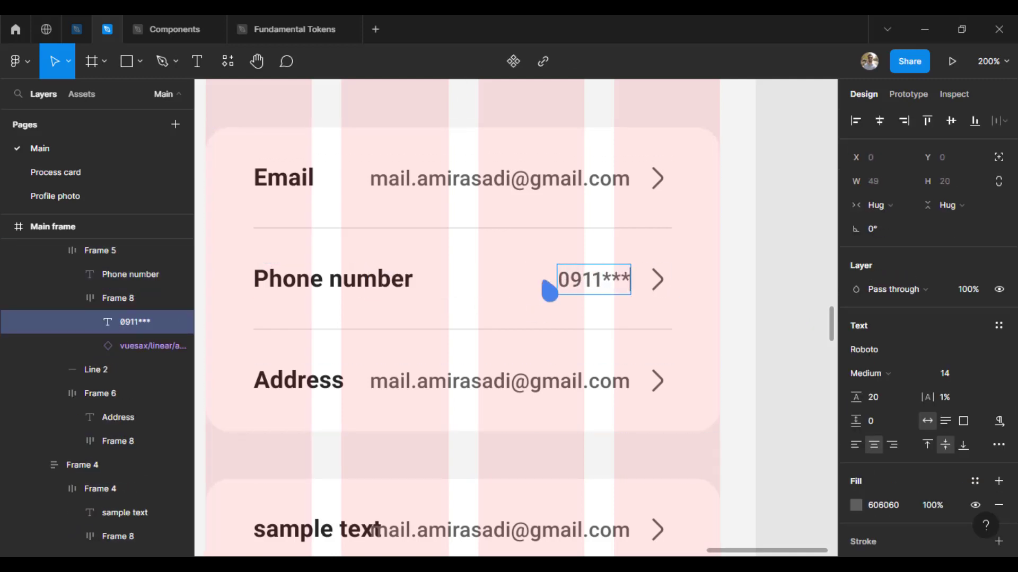
{"action": "type", "text": "04"}
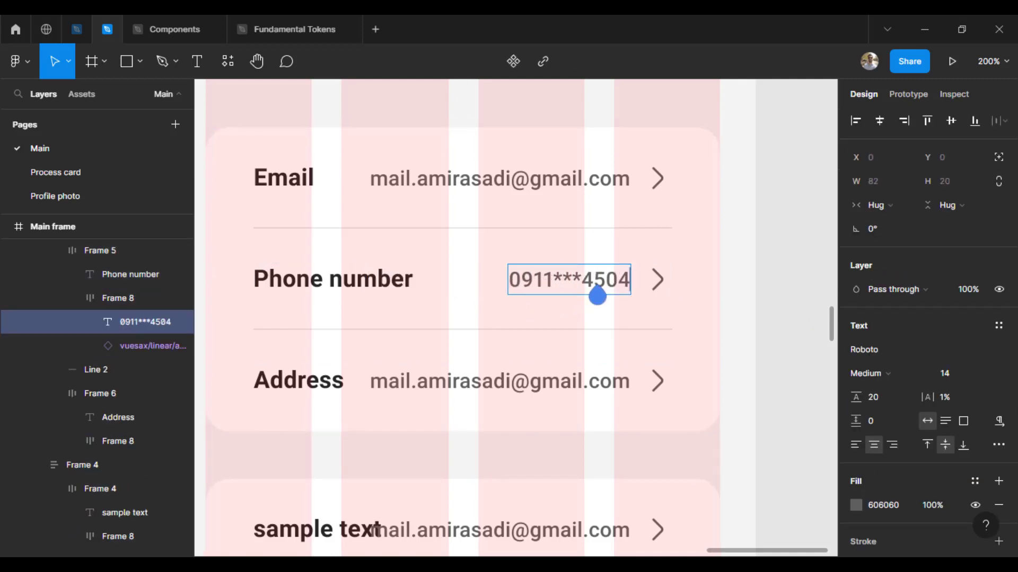
Step: Set the Address row's value to a country-and-city location
{"action": "double_click", "coordinate": [508, 391]}
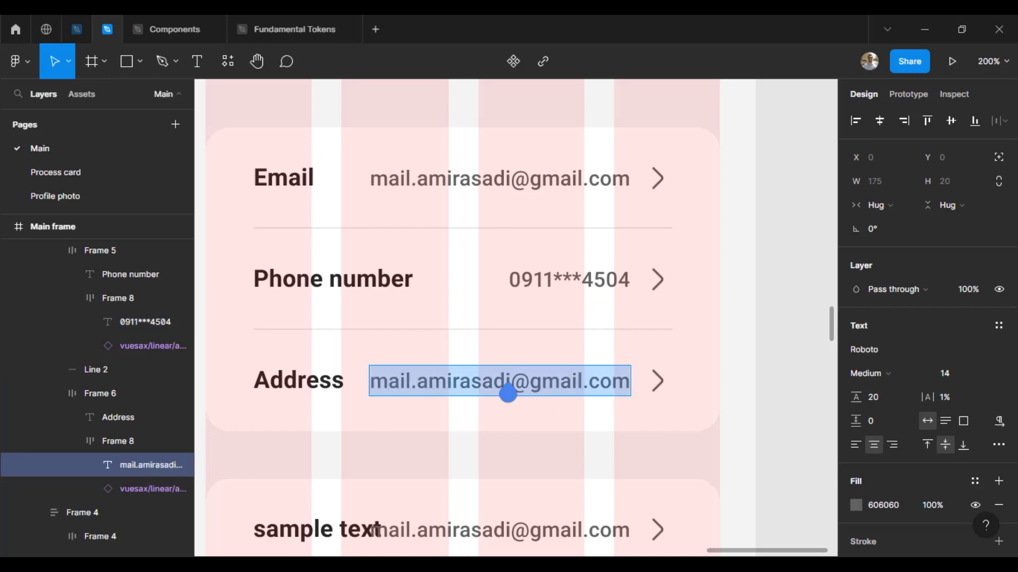
{"action": "type", "text": "canada, montreal ..."}
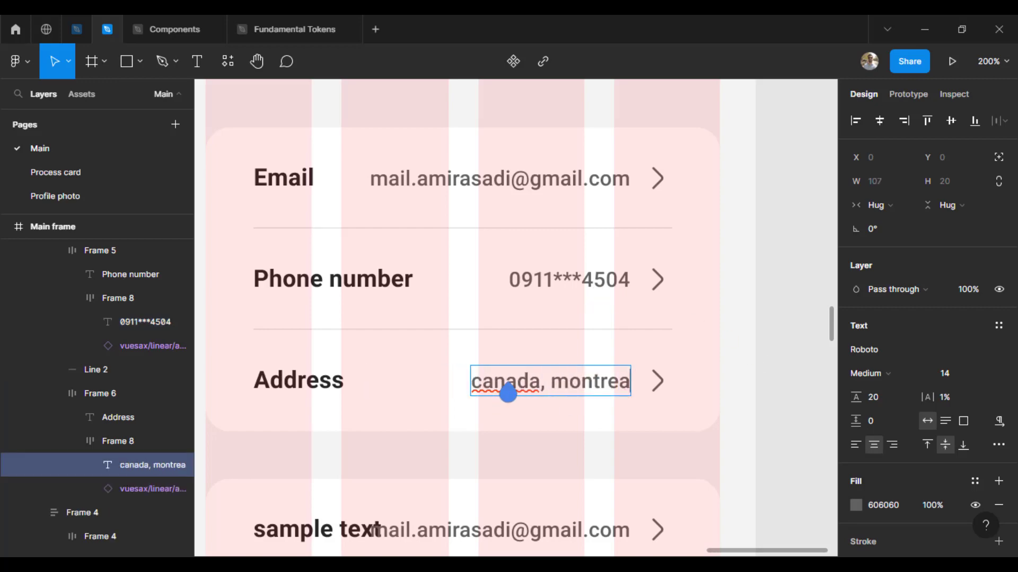
{"action": "left_click", "coordinate": [767, 418]}
{"action": "scroll", "coordinate": [459, 449], "scroll_direction": "down", "scroll_amount": 6}
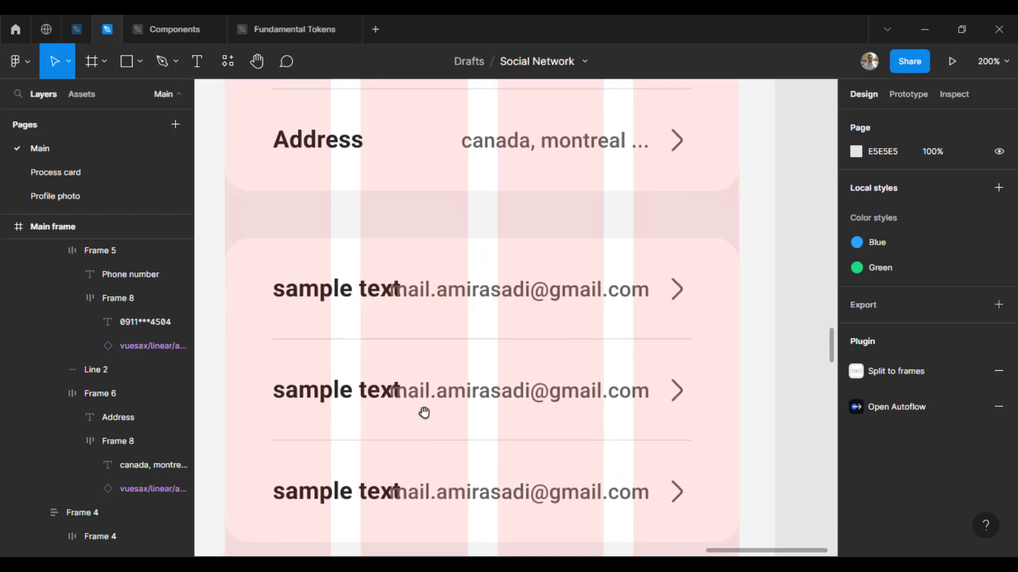
{"action": "scroll", "coordinate": [473, 336], "scroll_direction": "down", "scroll_amount": 5}
{"action": "scroll", "coordinate": [649, 501], "scroll_direction": "up", "scroll_amount": 2}
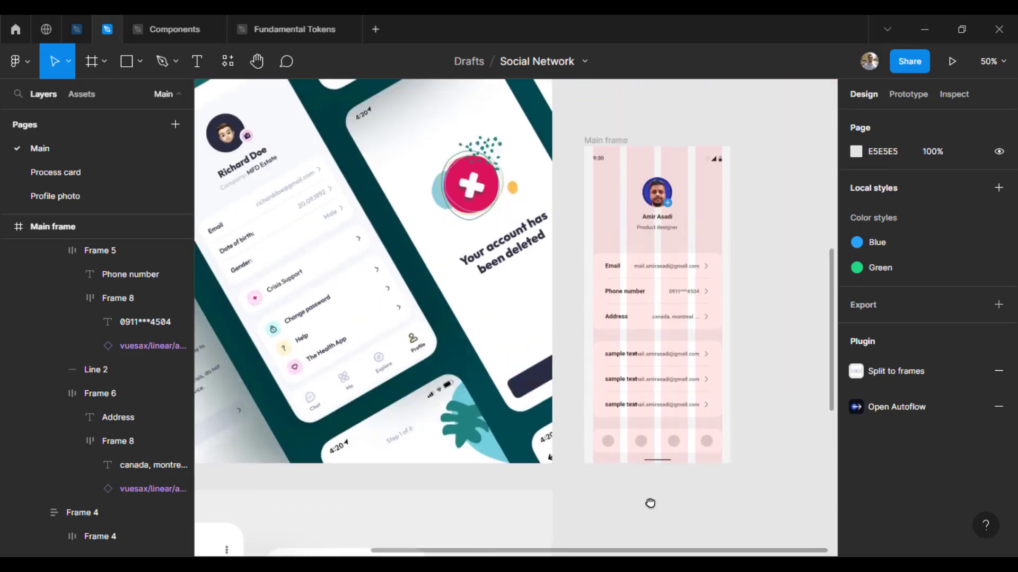
{"action": "scroll", "coordinate": [645, 477], "scroll_direction": "right", "scroll_amount": 3}
{"action": "scroll", "coordinate": [615, 334], "scroll_direction": "up", "scroll_amount": 6}
Step: Relabel the lower card's first row 'Change password' and delete its email text
{"action": "double_click", "coordinate": [327, 269]}
{"action": "type", "text": "Cahn"}
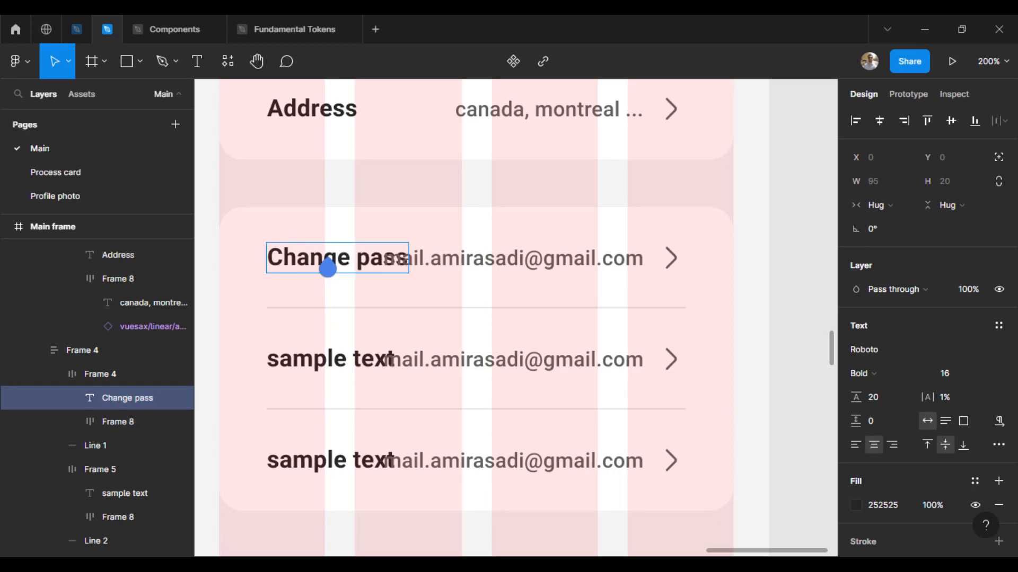
{"action": "left_click", "coordinate": [797, 339]}
{"action": "double_click", "coordinate": [508, 260]}
{"action": "left_click", "coordinate": [801, 333]}
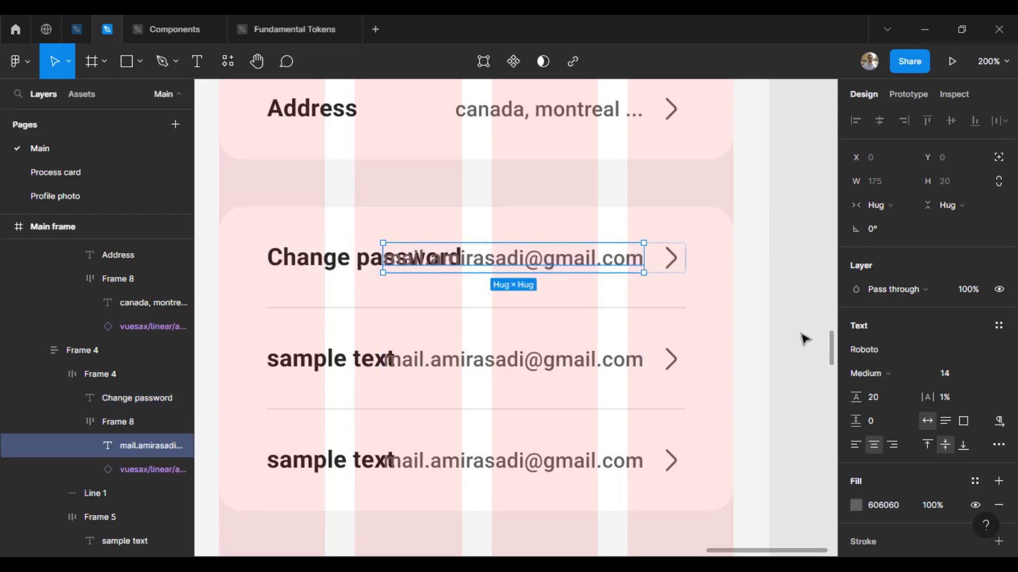
{"action": "key", "text": "Delete"}
Step: Relabel the second row 'Help' and remove its email text
{"action": "left_click", "coordinate": [509, 360]}
{"action": "double_click", "coordinate": [318, 360]}
{"action": "type", "text": "Help"}
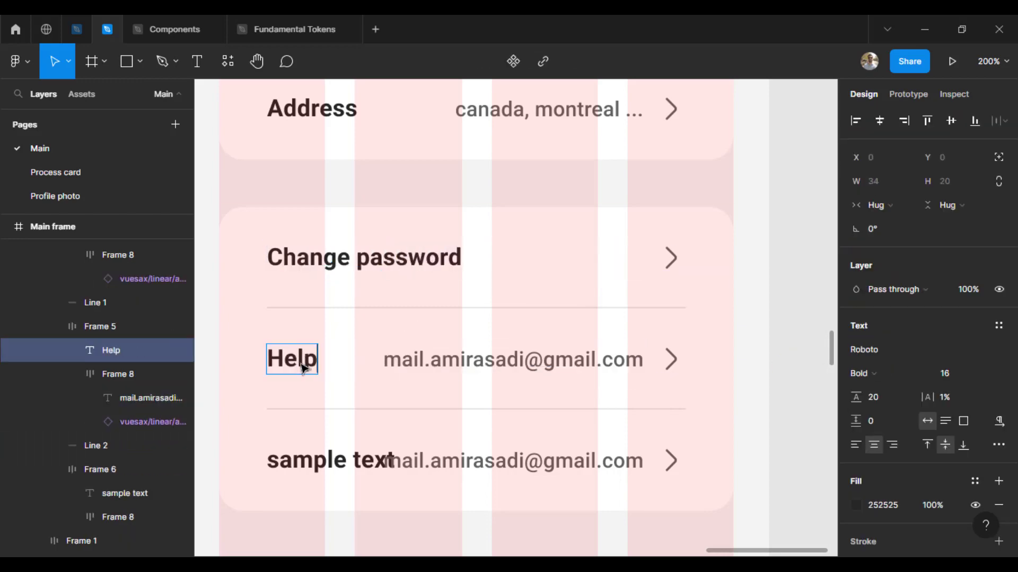
{"action": "left_click", "coordinate": [508, 363]}
{"action": "key", "text": "Delete"}
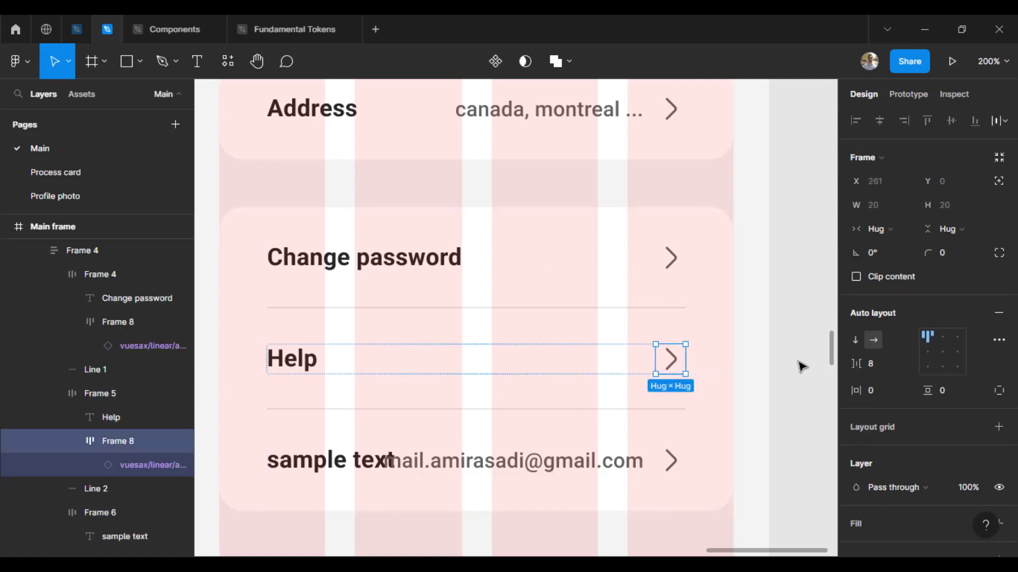
Step: Relabel the third row 'Log out' and remove its email text
{"action": "left_click", "coordinate": [800, 364]}
{"action": "scroll", "coordinate": [481, 463], "scroll_direction": "down", "scroll_amount": 2}
{"action": "double_click", "coordinate": [379, 355]}
{"action": "type", "text": "log"}
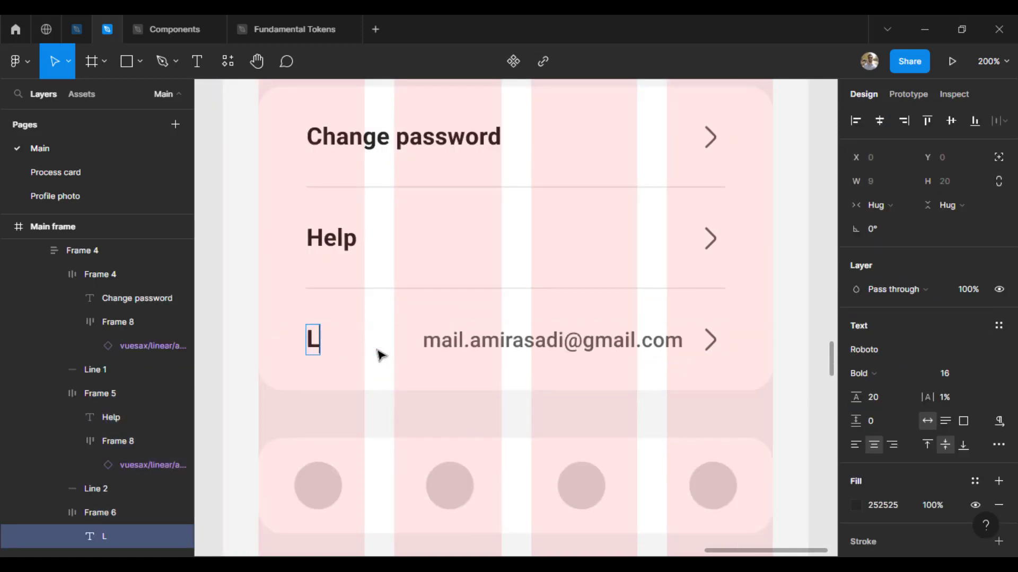
{"action": "left_click", "coordinate": [824, 396]}
{"action": "scroll", "coordinate": [563, 422], "scroll_direction": "up", "scroll_amount": 3}
{"action": "scroll", "coordinate": [563, 423], "scroll_direction": "right", "scroll_amount": 2}
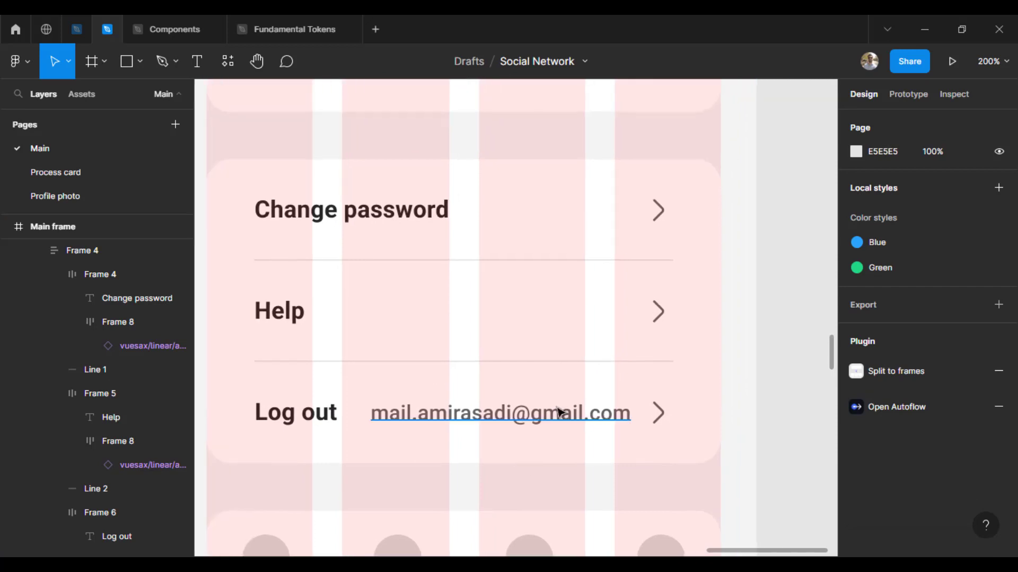
{"action": "left_click", "coordinate": [561, 414]}
{"action": "key", "text": "Delete"}
{"action": "scroll", "coordinate": [391, 300], "scroll_direction": "left", "scroll_amount": 2}
{"action": "left_click", "coordinate": [350, 430]}
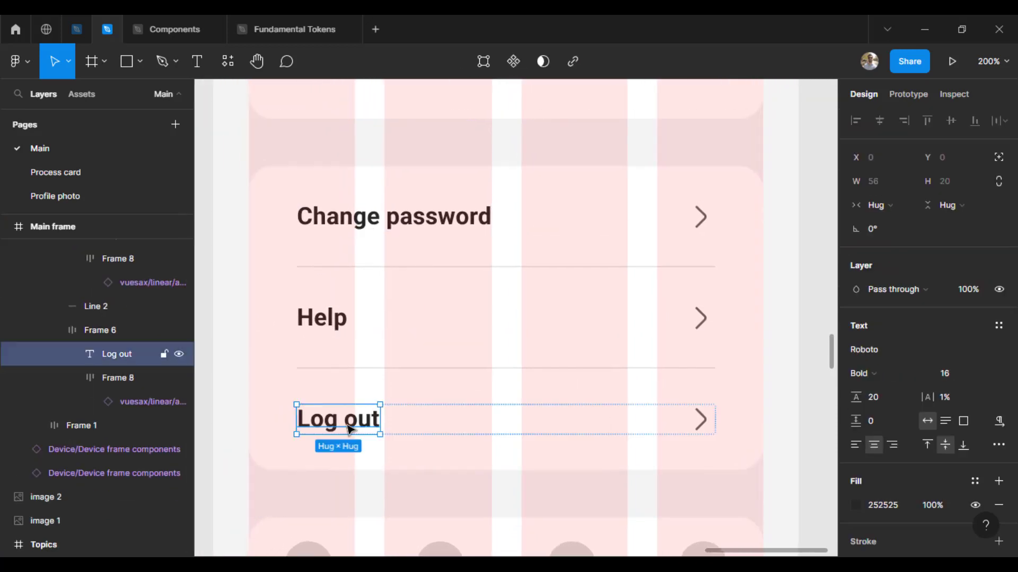
{"action": "left_click", "coordinate": [804, 434]}
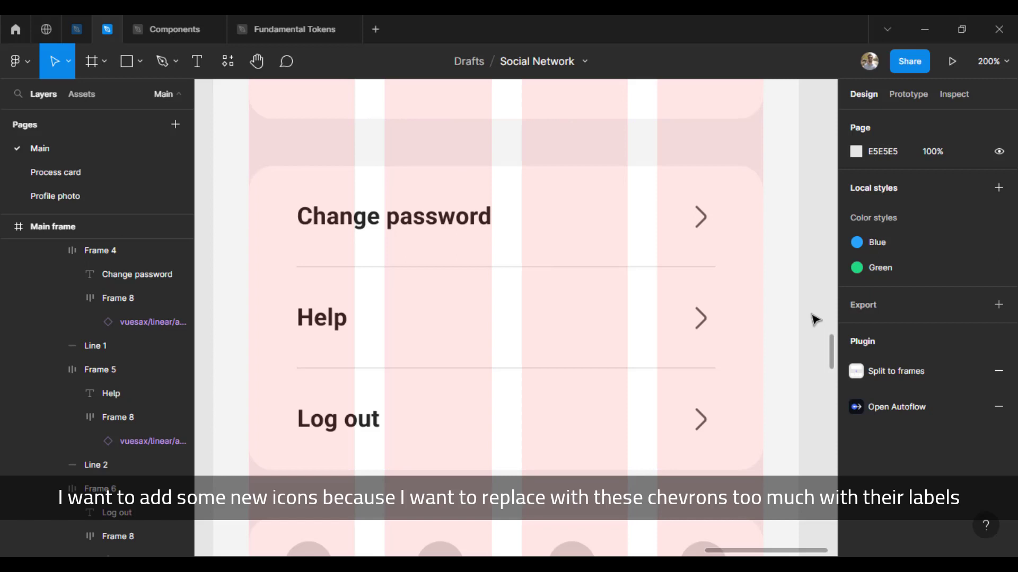
Step: Select the user-remove icon from the Users section of the Vuesax icon library
{"action": "left_click", "coordinate": [701, 225]}
{"action": "left_click", "coordinate": [709, 221], "text": "ctrl"}
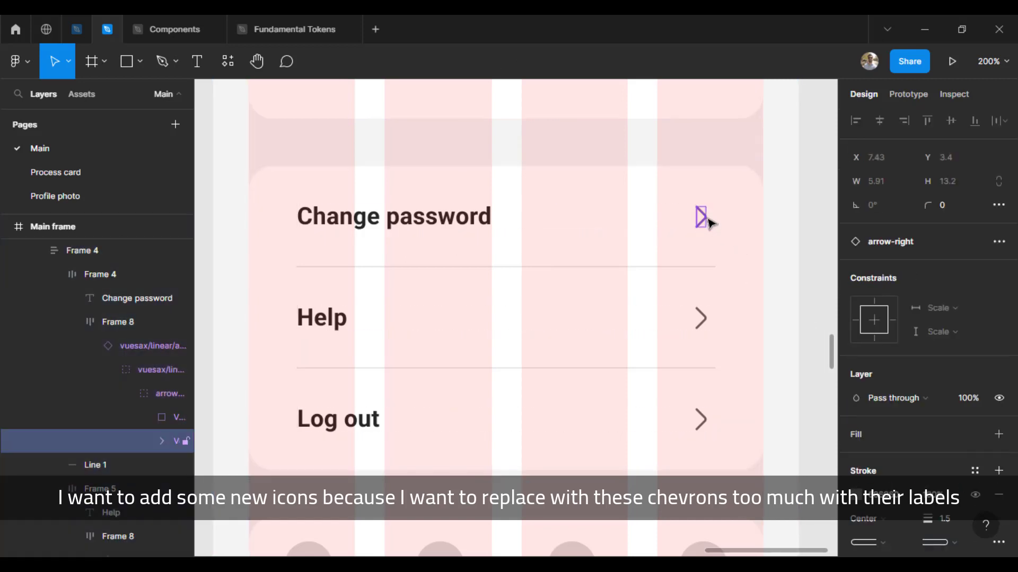
{"action": "left_click", "coordinate": [835, 289]}
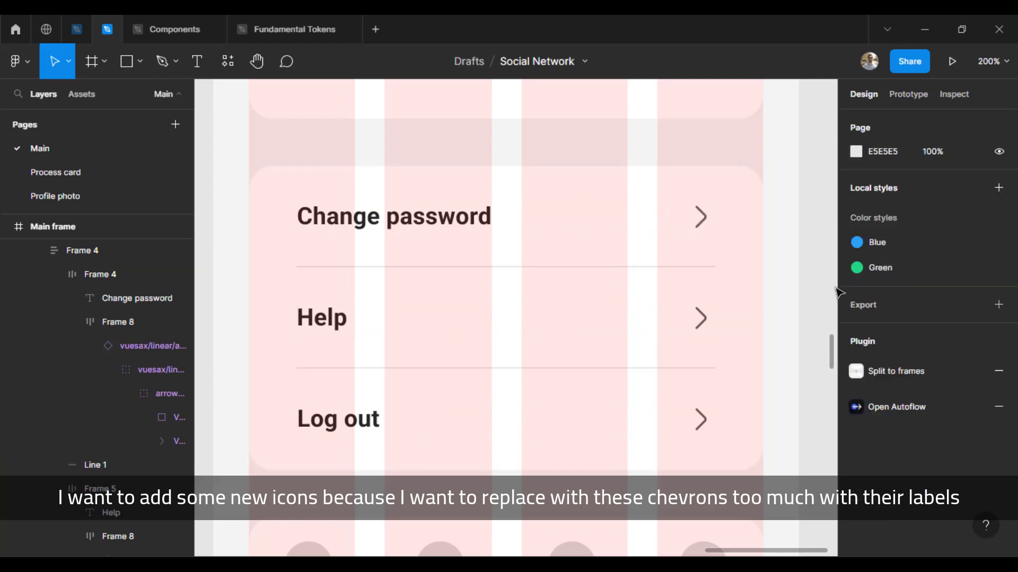
{"action": "left_click", "coordinate": [321, 332]}
{"action": "left_click", "coordinate": [321, 333]}
{"action": "left_click", "coordinate": [797, 341]}
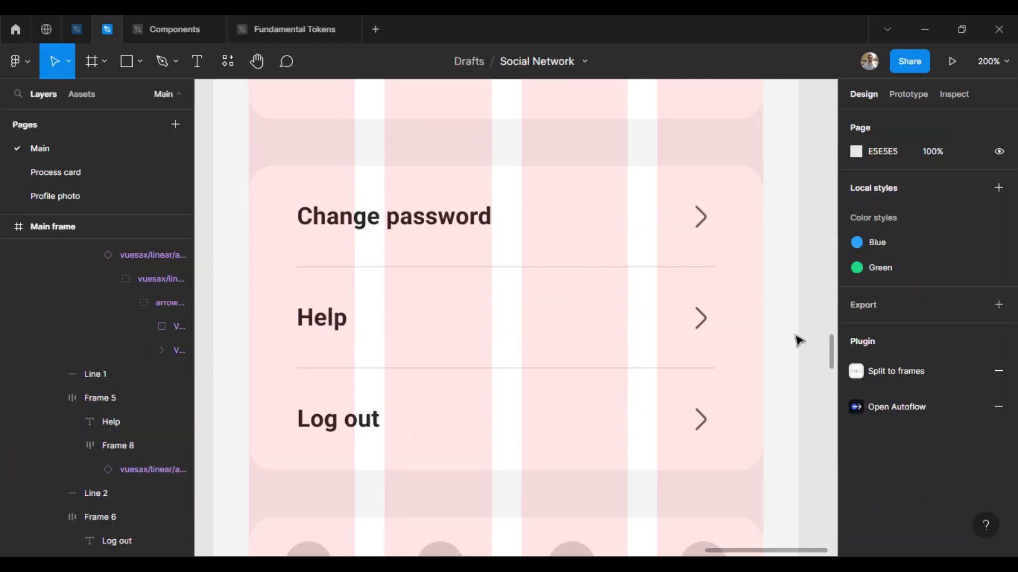
{"action": "left_click", "coordinate": [71, 37]}
{"action": "key", "text": "ctrl+minus"}
{"action": "key", "text": "ctrl+minus"}
{"action": "left_click_drag", "start_coordinate": [485, 422], "coordinate": [585, 361]}
{"action": "key", "text": "ctrl+plus"}
{"action": "key", "text": "ctrl+plus"}
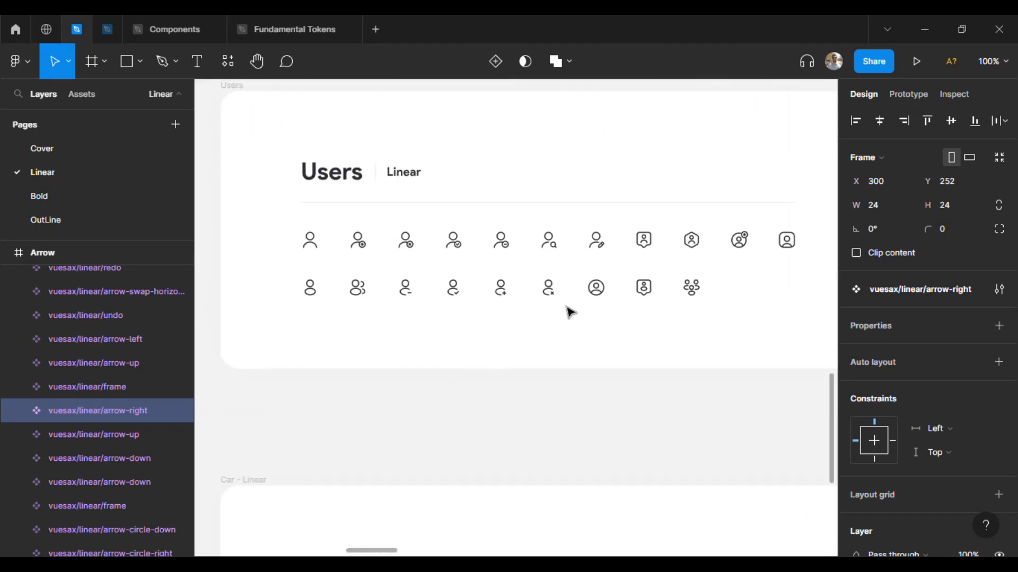
{"action": "left_click", "coordinate": [408, 249]}
Step: Replace the Log out row's chevron with the user-remove icon, sized 20×20
{"action": "left_click", "coordinate": [106, 37]}
{"action": "left_click", "coordinate": [705, 424]}
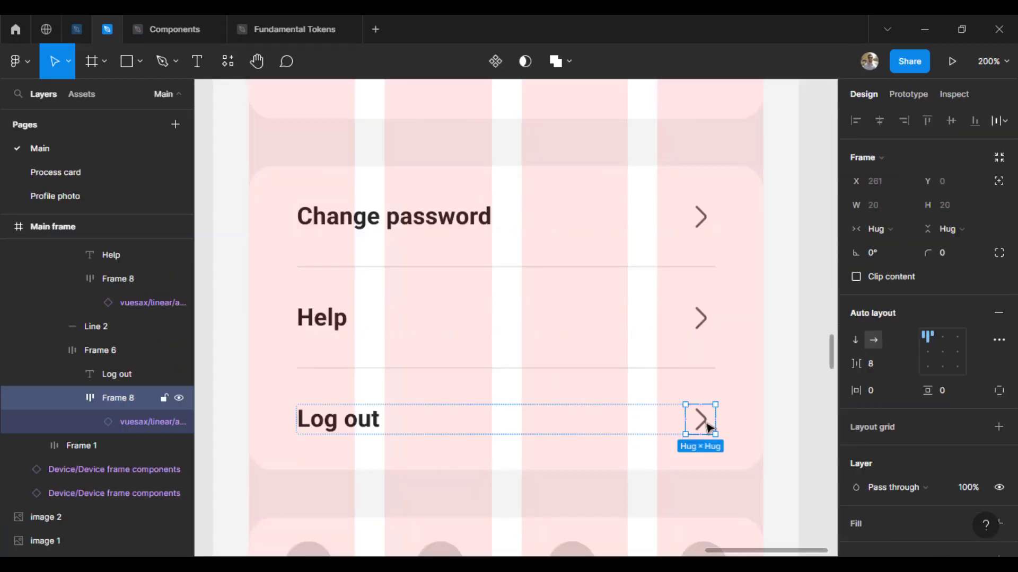
{"action": "key", "text": "ctrl+shift+r"}
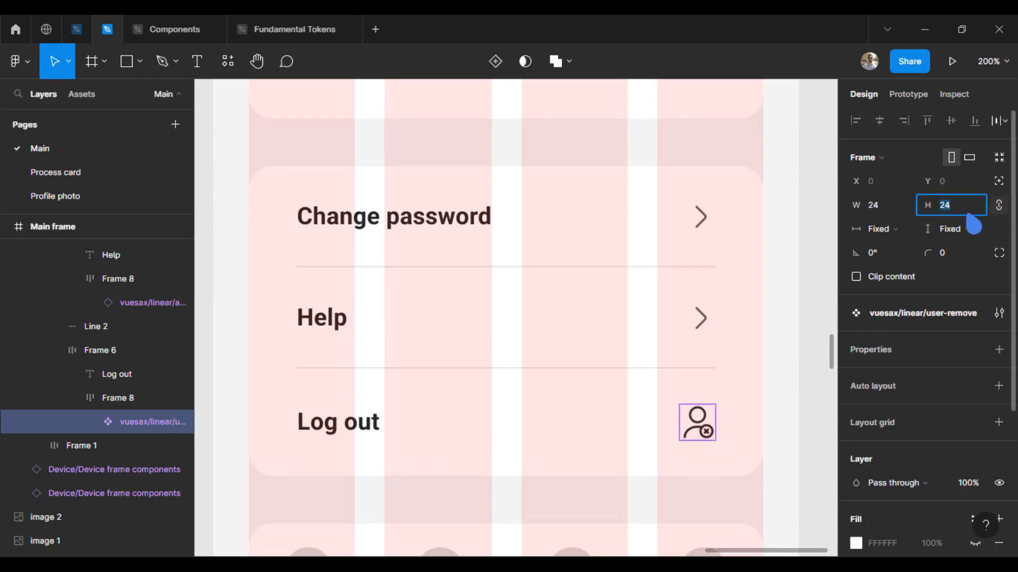
{"action": "type", "text": "20"}
{"action": "key", "text": "Return"}
{"action": "scroll", "coordinate": [924, 421], "scroll_direction": "down", "scroll_amount": 4}
{"action": "left_click", "coordinate": [857, 457]}
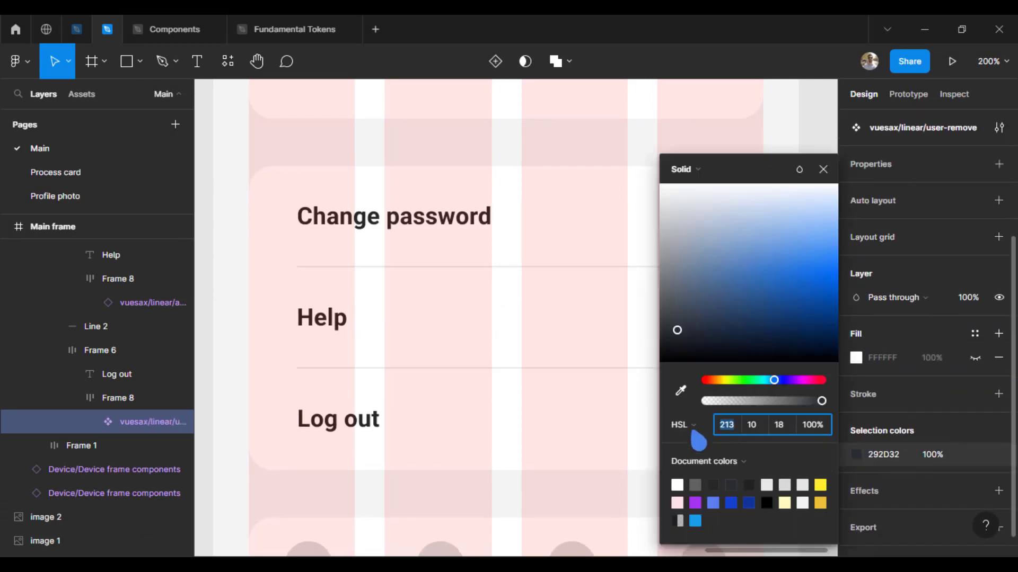
{"action": "left_click", "coordinate": [702, 318]}
{"action": "double_click", "coordinate": [702, 318]}
{"action": "left_click", "coordinate": [813, 362]}
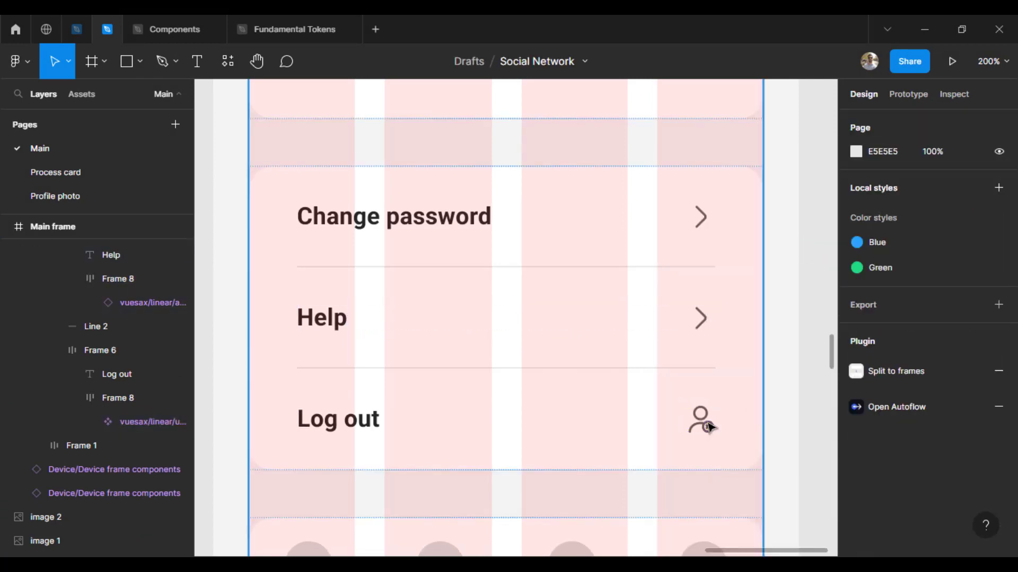
{"action": "double_click", "coordinate": [707, 423]}
{"action": "double_click", "coordinate": [707, 424]}
{"action": "left_click", "coordinate": [829, 412]}
Step: Select the lock icon from the library's Security section
{"action": "left_click", "coordinate": [77, 29]}
{"action": "key", "text": "ctrl+minus"}
{"action": "key", "text": "ctrl+minus"}
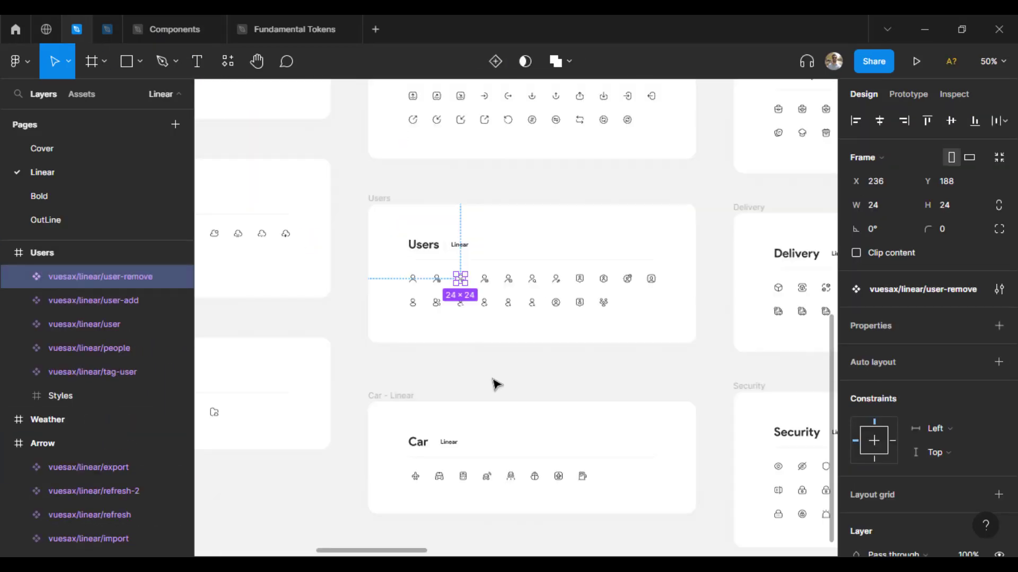
{"action": "left_click_drag", "start_coordinate": [543, 436], "coordinate": [380, 395]}
{"action": "key", "text": "ctrl+plus"}
{"action": "key", "text": "ctrl+plus"}
{"action": "scroll", "coordinate": [616, 463], "scroll_direction": "down", "scroll_amount": 3}
{"action": "scroll", "coordinate": [725, 297], "scroll_direction": "right", "scroll_amount": 2}
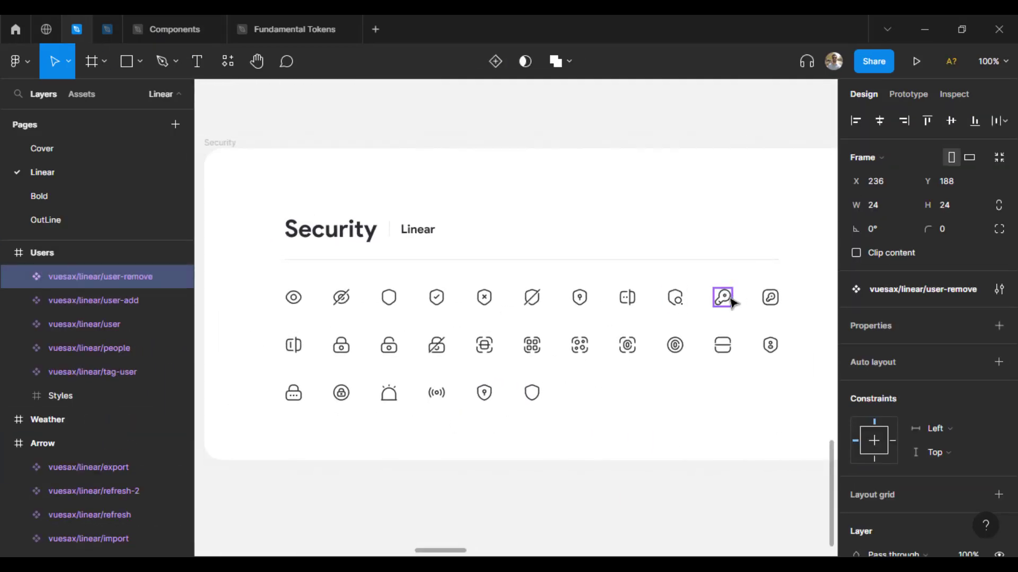
{"action": "left_click", "coordinate": [293, 393]}
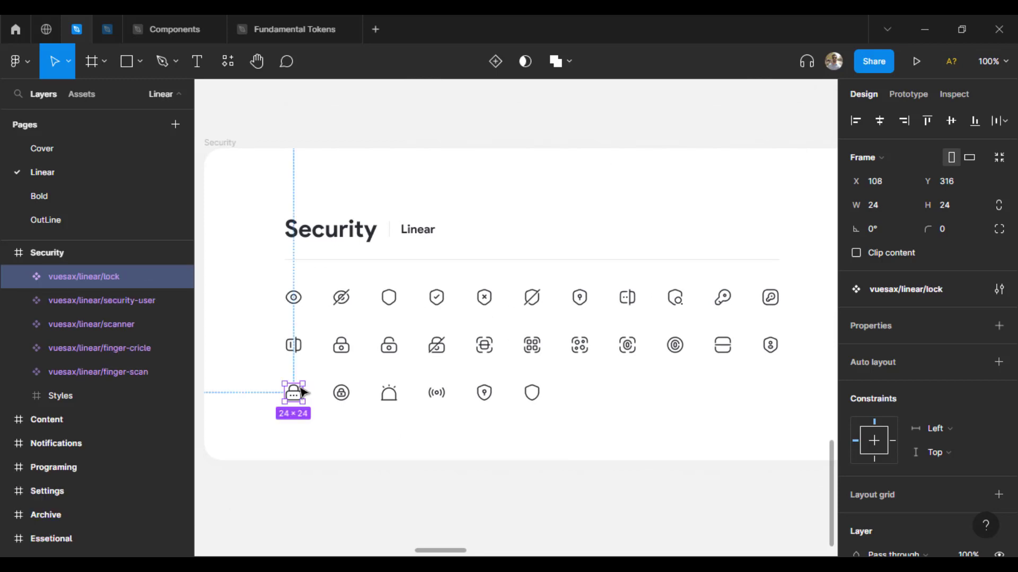
Step: Put the lock icon beside Change password, sized 20×20 with a new colour
{"action": "left_click", "coordinate": [107, 30]}
{"action": "double_click", "coordinate": [701, 320]}
{"action": "double_click", "coordinate": [702, 218]}
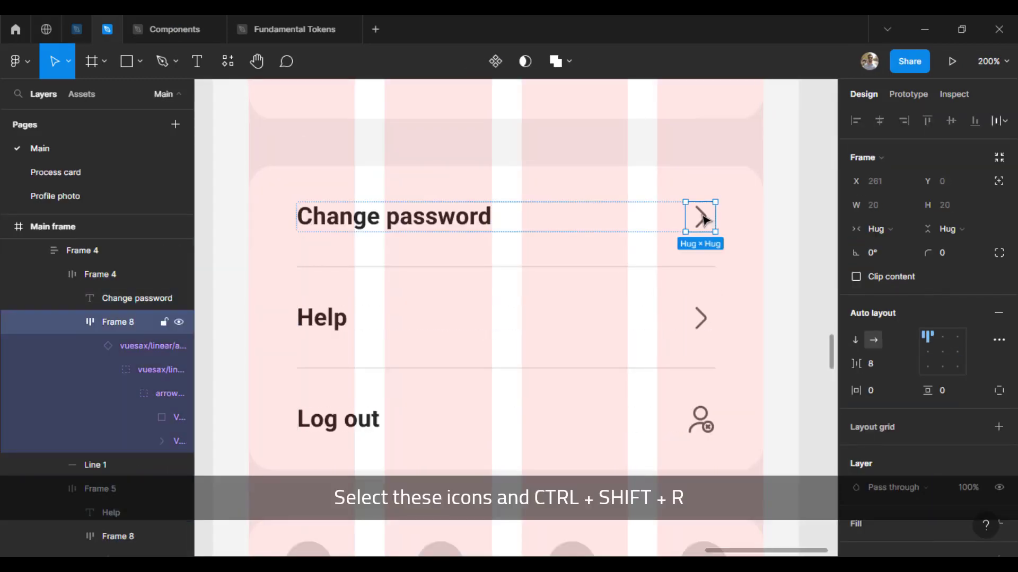
{"action": "double_click", "coordinate": [703, 219]}
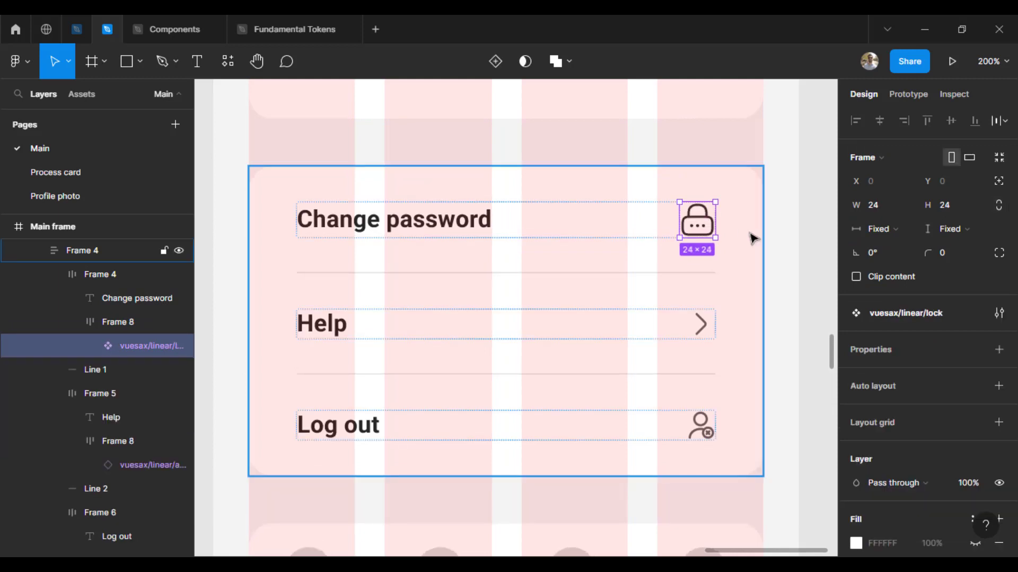
{"action": "left_click", "coordinate": [949, 205]}
{"action": "type", "text": "20"}
{"action": "scroll", "coordinate": [857, 539], "scroll_direction": "down", "scroll_amount": 4}
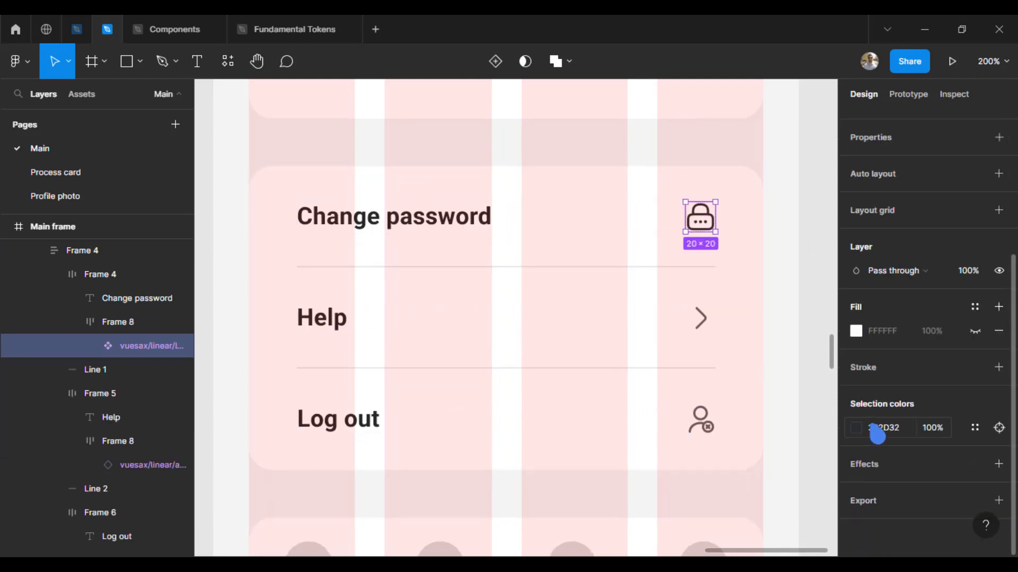
{"action": "left_click", "coordinate": [857, 428]}
{"action": "left_click", "coordinate": [696, 483]}
{"action": "left_click", "coordinate": [823, 168]}
{"action": "left_click", "coordinate": [806, 289]}
{"action": "left_click", "coordinate": [79, 29]}
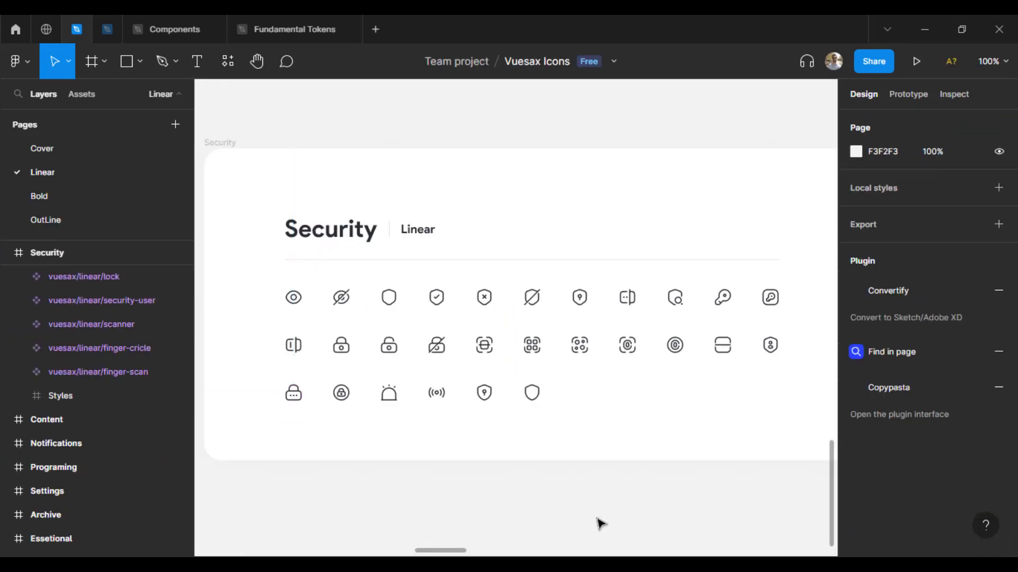
Step: Find the message-question icon in the Vuesax library and copy it
{"action": "key", "text": "ctrl+minus"}
{"action": "key", "text": "ctrl+minus"}
{"action": "left_click_drag", "start_coordinate": [379, 198], "coordinate": [281, 400]}
{"action": "left_click_drag", "start_coordinate": [646, 363], "coordinate": [402, 275]}
{"action": "left_click_drag", "start_coordinate": [597, 525], "coordinate": [570, 366]}
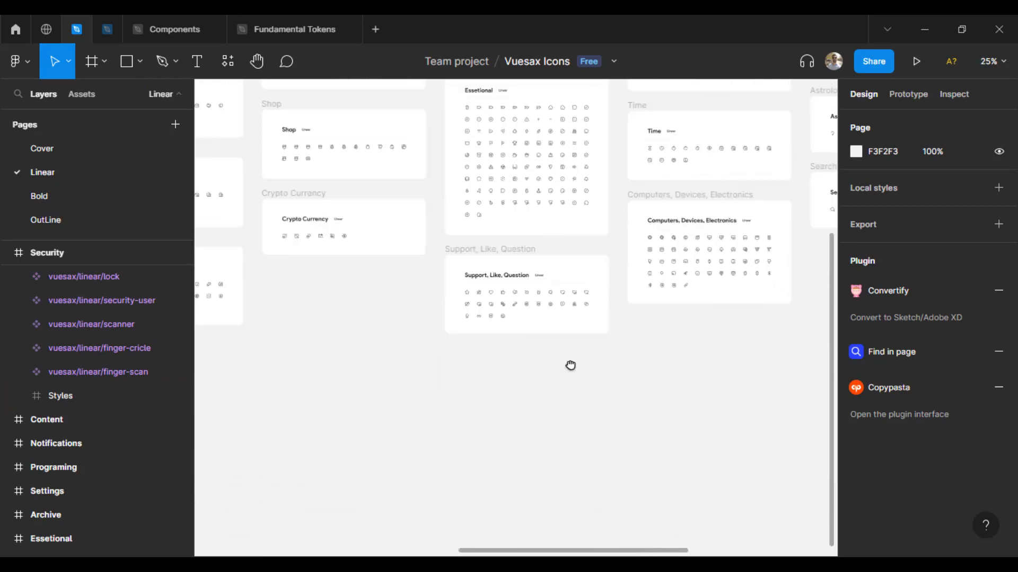
{"action": "key", "text": "ctrl+plus"}
{"action": "key", "text": "ctrl+plus"}
{"action": "left_click_drag", "start_coordinate": [621, 427], "coordinate": [571, 379]}
{"action": "left_click", "coordinate": [649, 285]}
{"action": "key", "text": "ctrl+Tab"}
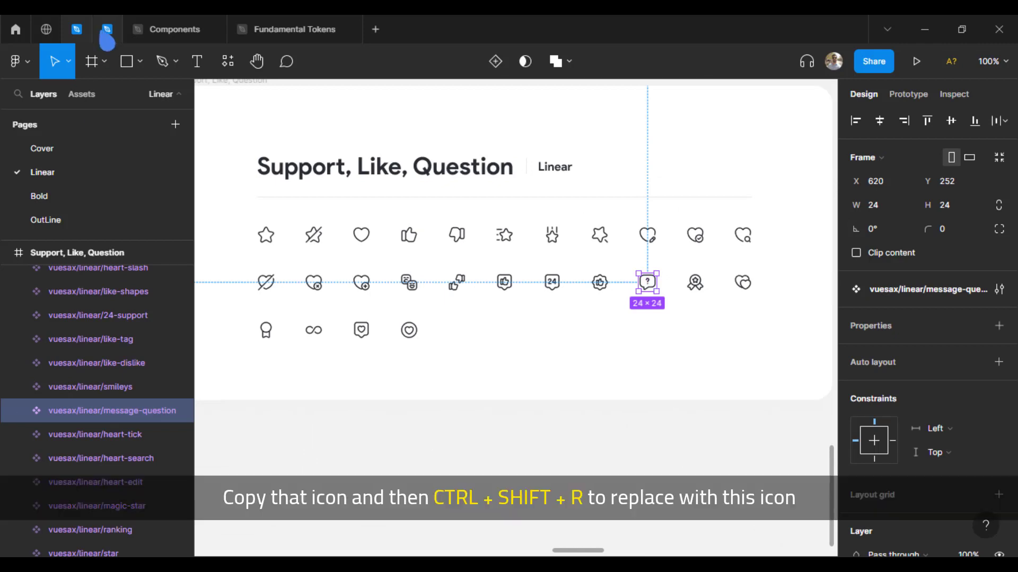
Step: Replace Help's arrow with the message-question icon, sized 20×20 and coloured 606060
{"action": "left_click", "coordinate": [701, 324]}
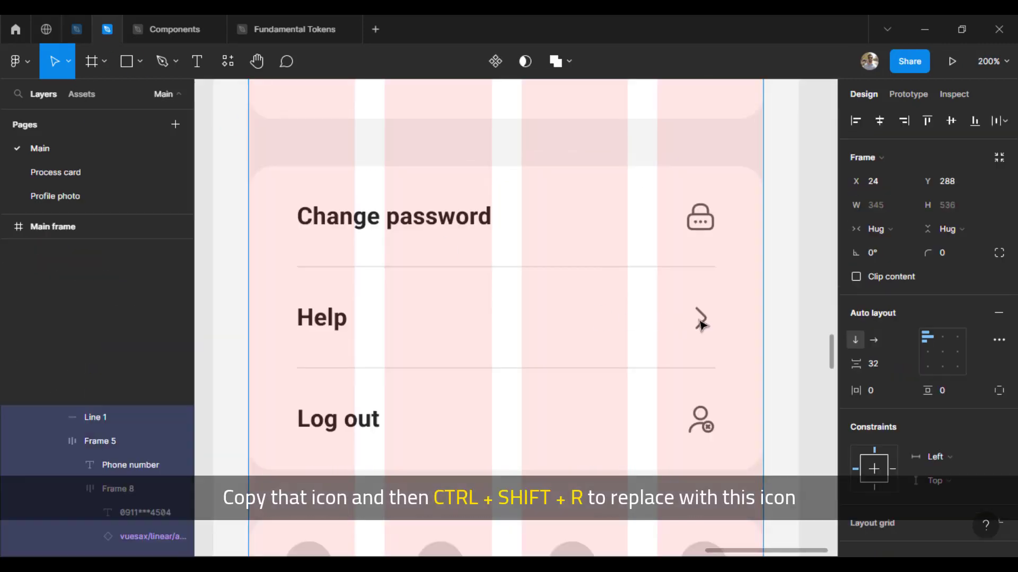
{"action": "left_click", "coordinate": [700, 324]}
{"action": "left_click", "coordinate": [701, 325]}
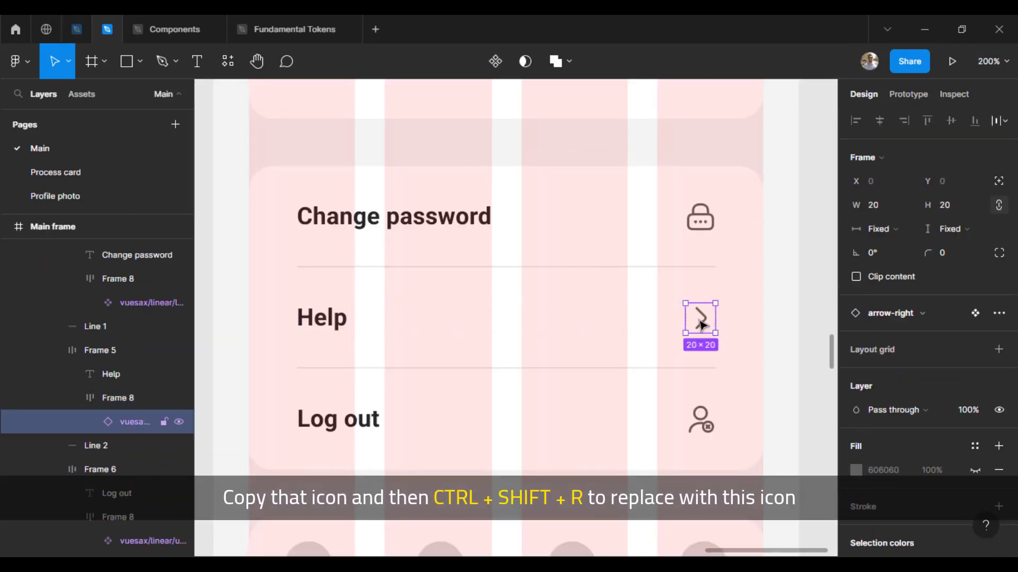
{"action": "key", "text": "ctrl+shift+r"}
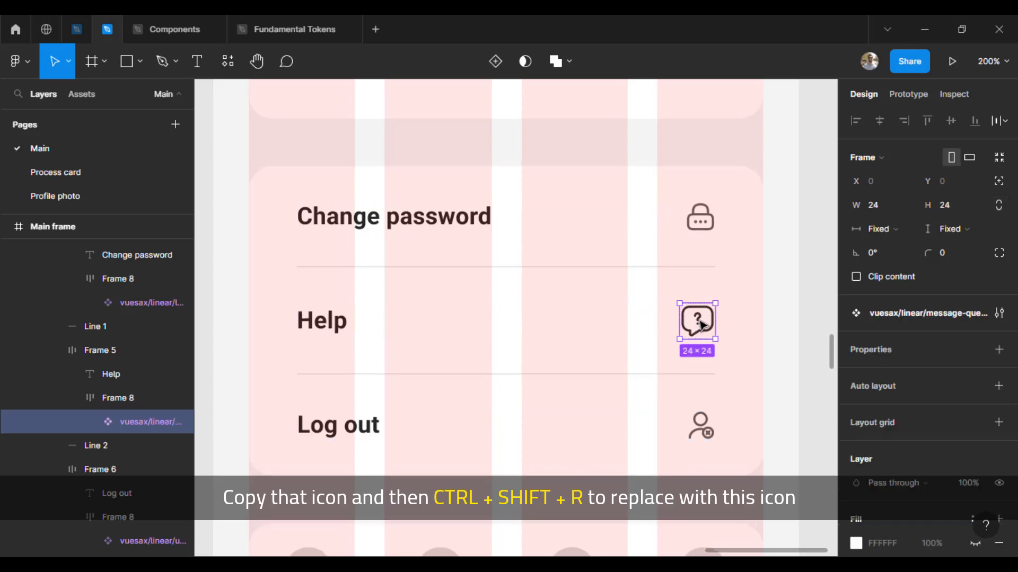
{"action": "left_click", "coordinate": [964, 212]}
{"action": "key", "text": "Return"}
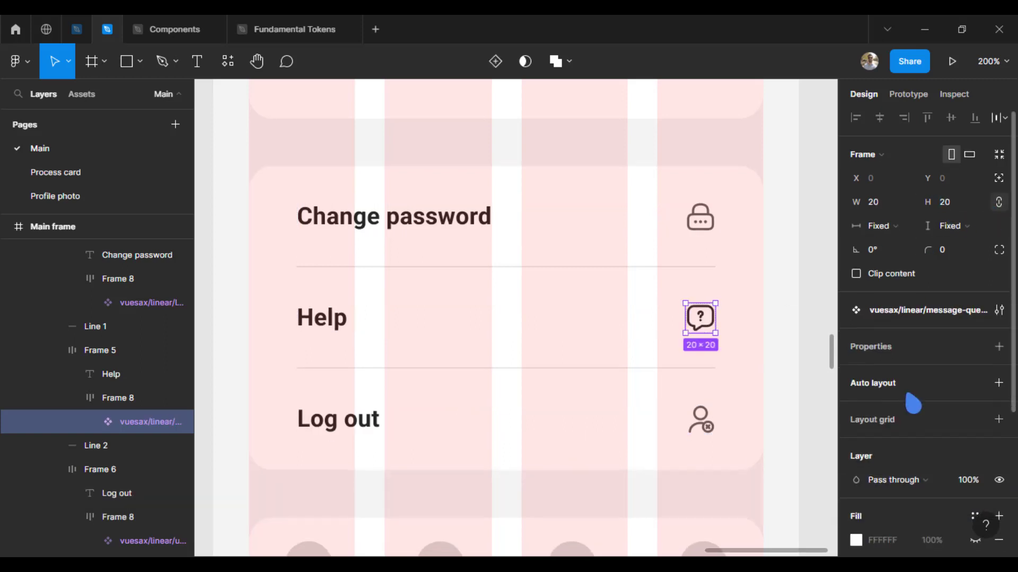
{"action": "scroll", "coordinate": [906, 395], "scroll_direction": "down", "scroll_amount": 4}
{"action": "left_click", "coordinate": [856, 428]}
{"action": "left_click", "coordinate": [695, 481]}
{"action": "left_click", "coordinate": [824, 170]}
Step: Select the Log out row and open its grey icon colour
{"action": "left_click", "coordinate": [700, 423]}
{"action": "scroll", "coordinate": [882, 465], "scroll_direction": "down", "scroll_amount": 3}
{"action": "scroll", "coordinate": [883, 466], "scroll_direction": "down", "scroll_amount": 2}
{"action": "left_click", "coordinate": [856, 403]}
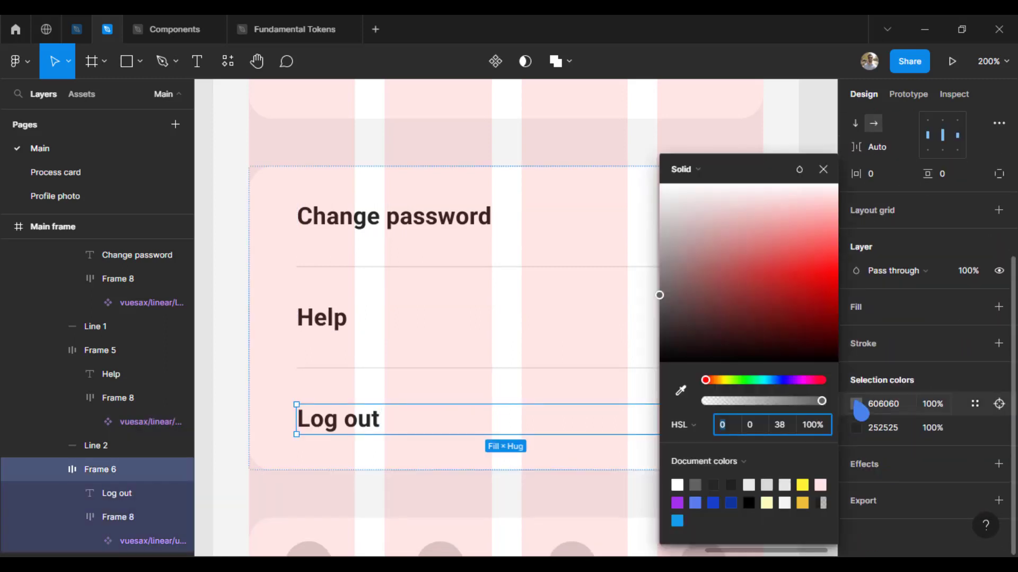
Step: Colour the Log out icon red F71313 and eyedrop the same red onto its text
{"action": "left_click", "coordinate": [810, 257]}
{"action": "left_click_drag", "start_coordinate": [824, 262], "coordinate": [826, 269]}
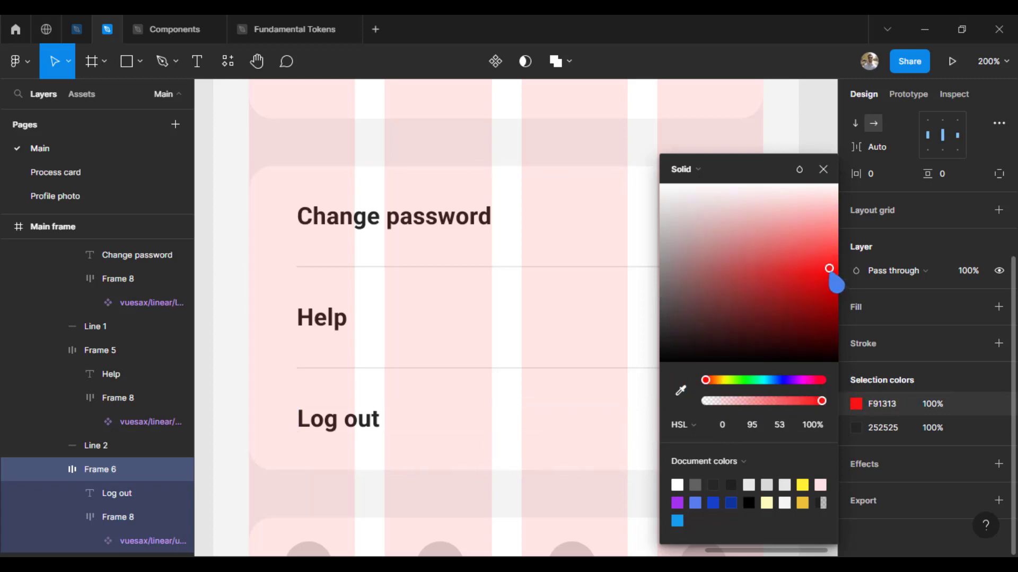
{"action": "left_click", "coordinate": [854, 380]}
{"action": "left_click", "coordinate": [856, 428]}
{"action": "left_click", "coordinate": [680, 391]}
{"action": "scroll", "coordinate": [590, 312], "scroll_direction": "down", "scroll_amount": 4}
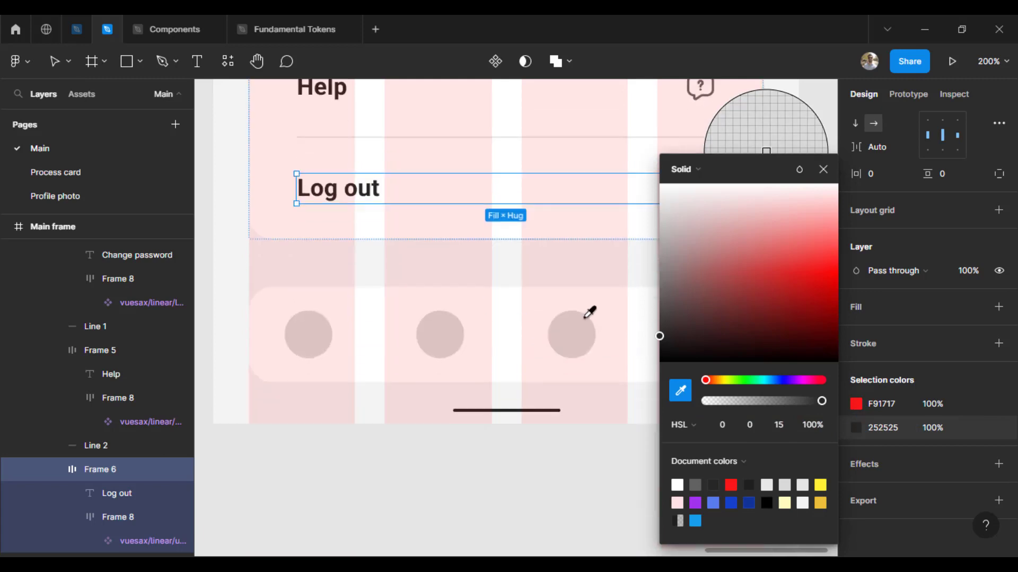
{"action": "scroll", "coordinate": [589, 312], "scroll_direction": "down", "scroll_amount": 1}
{"action": "left_click", "coordinate": [701, 144]}
{"action": "left_click", "coordinate": [823, 170]}
{"action": "left_click", "coordinate": [821, 213]}
Step: Hide the Main frame's pink layout grid columns with Shift+G
{"action": "left_click_drag", "start_coordinate": [560, 249], "coordinate": [545, 412]}
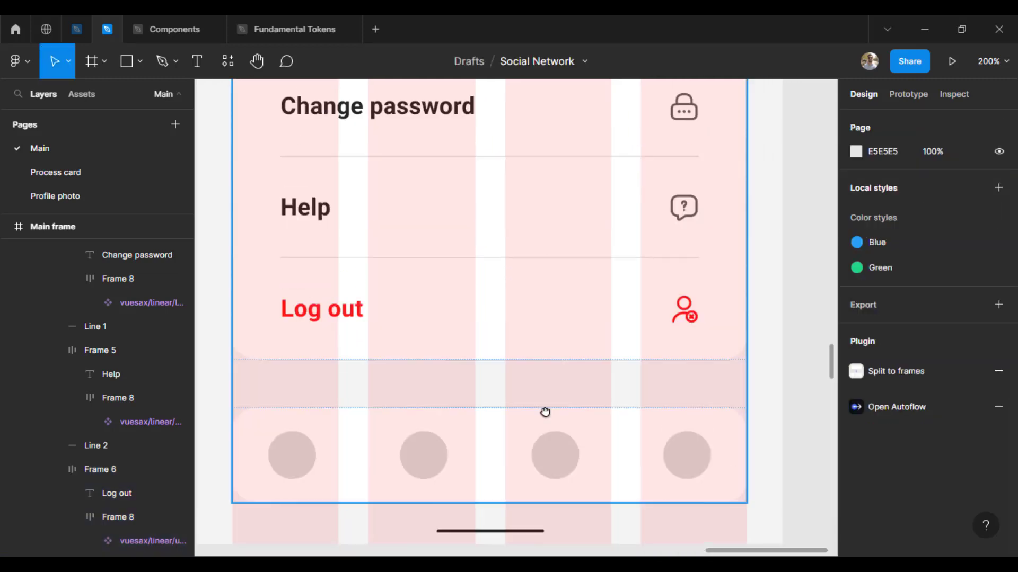
{"action": "key", "text": "shift+0"}
{"action": "scroll", "coordinate": [711, 212], "scroll_direction": "up", "scroll_amount": 6}
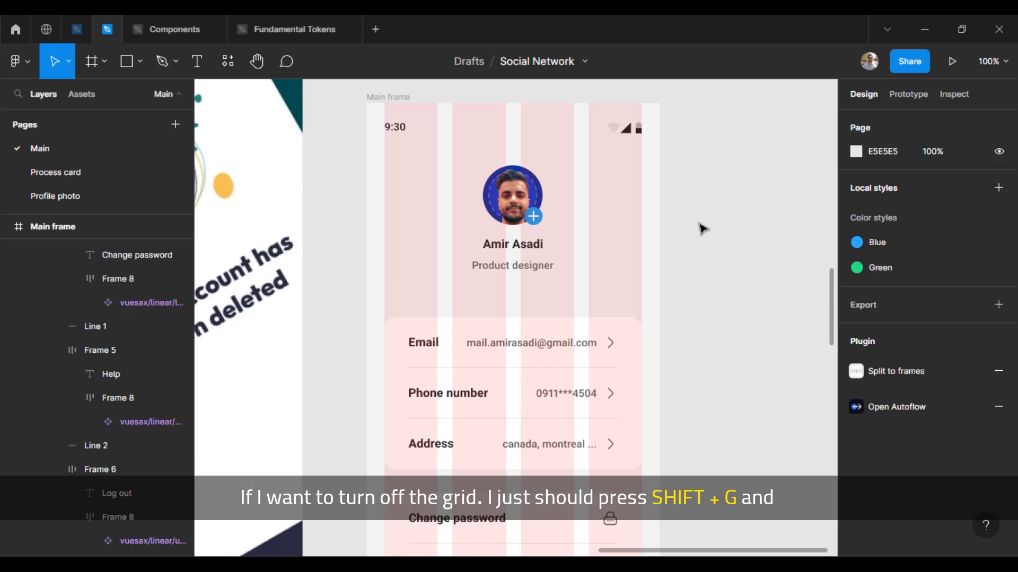
{"action": "key", "text": "shift+g"}
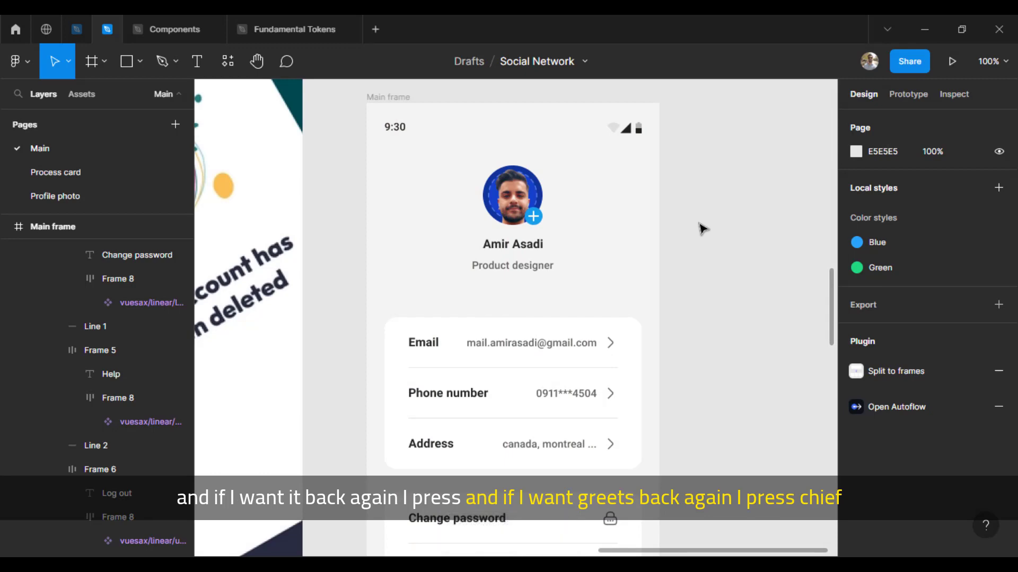
{"action": "key", "text": "shift+g"}
{"action": "key", "text": "shift+g"}
Step: Zoom to 200% on the profile's navigation bar
{"action": "scroll", "coordinate": [721, 282], "scroll_direction": "down", "scroll_amount": 5}
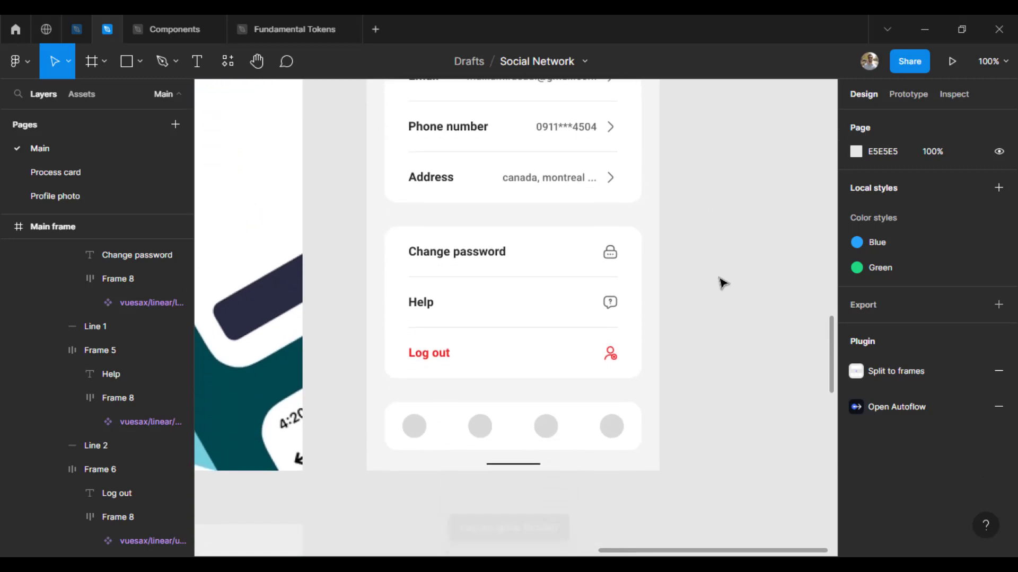
{"action": "scroll", "coordinate": [720, 281], "scroll_direction": "down", "scroll_amount": 3}
{"action": "key", "text": "ctrl+plus"}
{"action": "left_click_drag", "start_coordinate": [552, 374], "coordinate": [574, 422]}
Step: Inspect the navigation bar's grey placeholder circles and parent frame
{"action": "left_click", "coordinate": [740, 414]}
{"action": "double_click", "coordinate": [740, 414]}
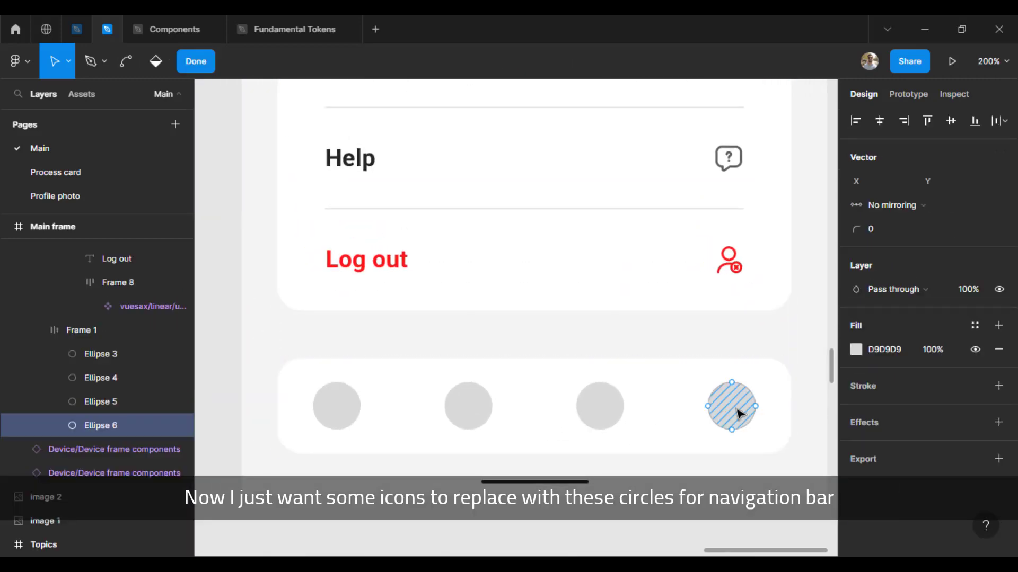
{"action": "key", "text": "Escape"}
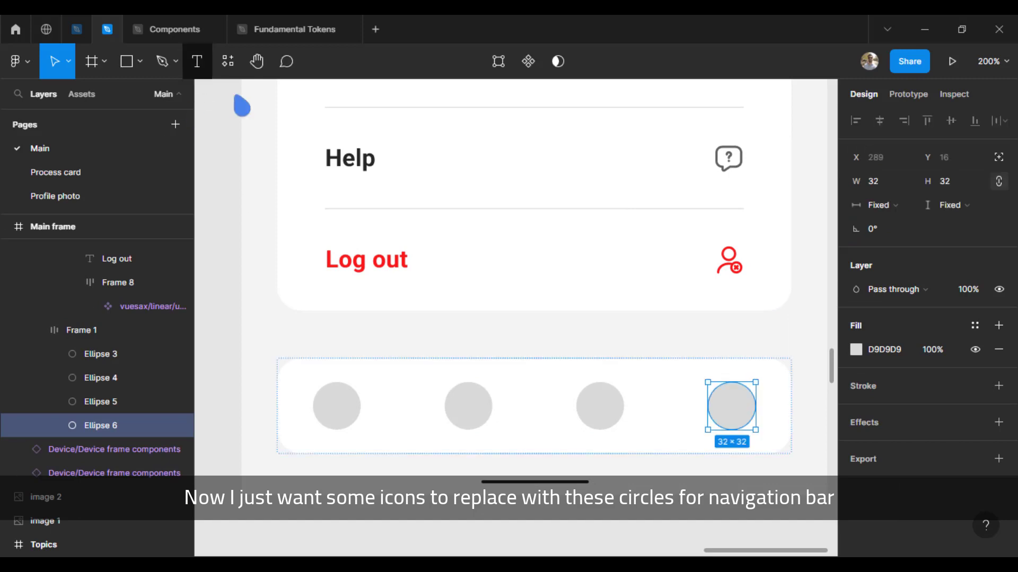
{"action": "left_click", "coordinate": [337, 410]}
{"action": "left_click", "coordinate": [472, 413]}
{"action": "left_click", "coordinate": [616, 413]}
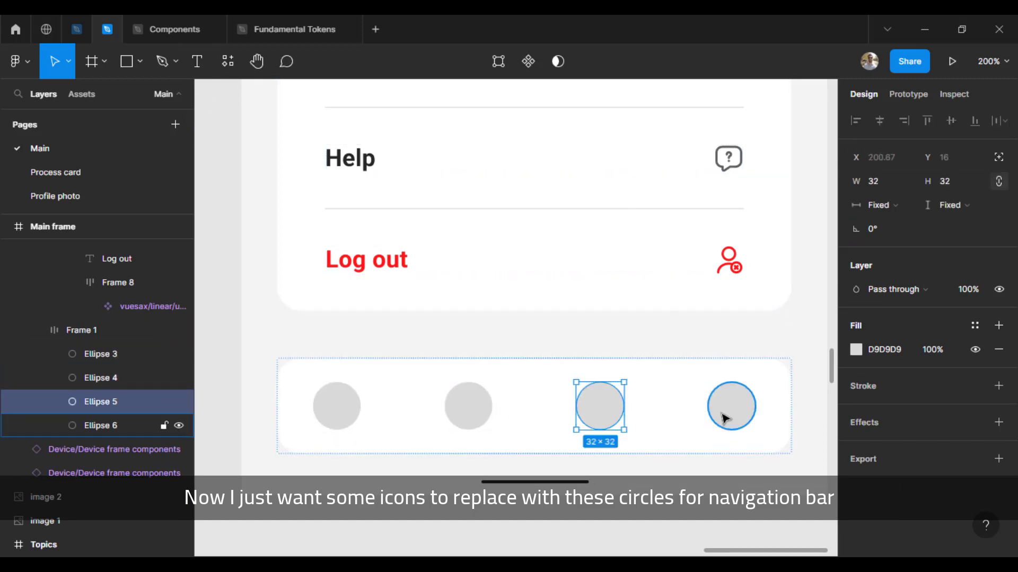
{"action": "left_click", "coordinate": [550, 348]}
{"action": "key", "text": "minus"}
{"action": "key", "text": "minus"}
Step: Copy the heart icon from the Vuesax Icons file
{"action": "left_click", "coordinate": [541, 458]}
{"action": "left_click_drag", "start_coordinate": [541, 458], "coordinate": [475, 495]}
{"action": "left_click", "coordinate": [77, 29]}
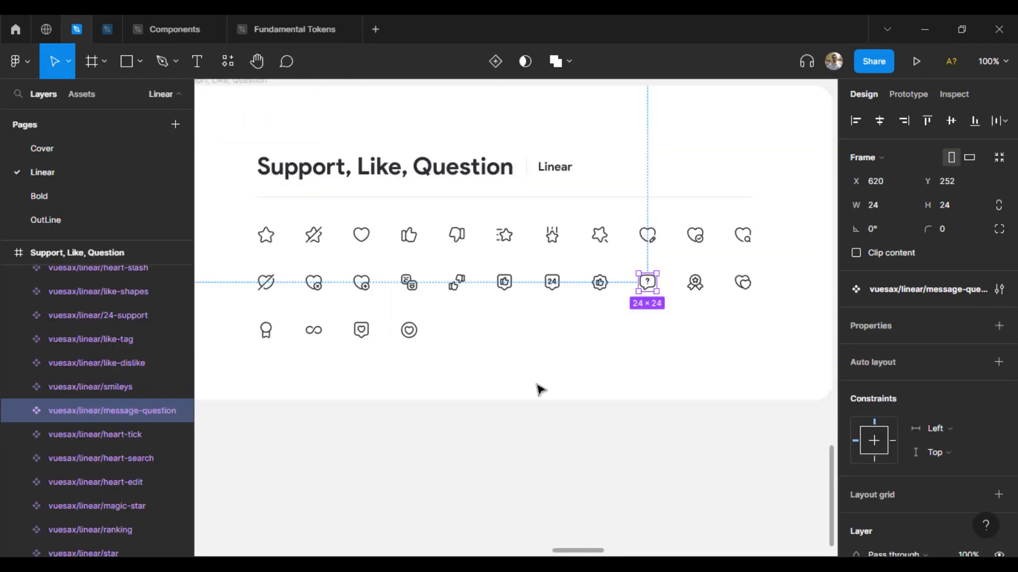
{"action": "left_click", "coordinate": [539, 388]}
{"action": "left_click_drag", "start_coordinate": [539, 388], "coordinate": [588, 404]}
{"action": "left_click", "coordinate": [415, 253]}
{"action": "key", "text": "ctrl+c"}
Step: Replace the first navigation circle with the heart icon, set to 32 high with locked proportions
{"action": "left_click", "coordinate": [107, 29]}
{"action": "double_click", "coordinate": [414, 381]}
{"action": "double_click", "coordinate": [414, 382]}
{"action": "double_click", "coordinate": [413, 383]}
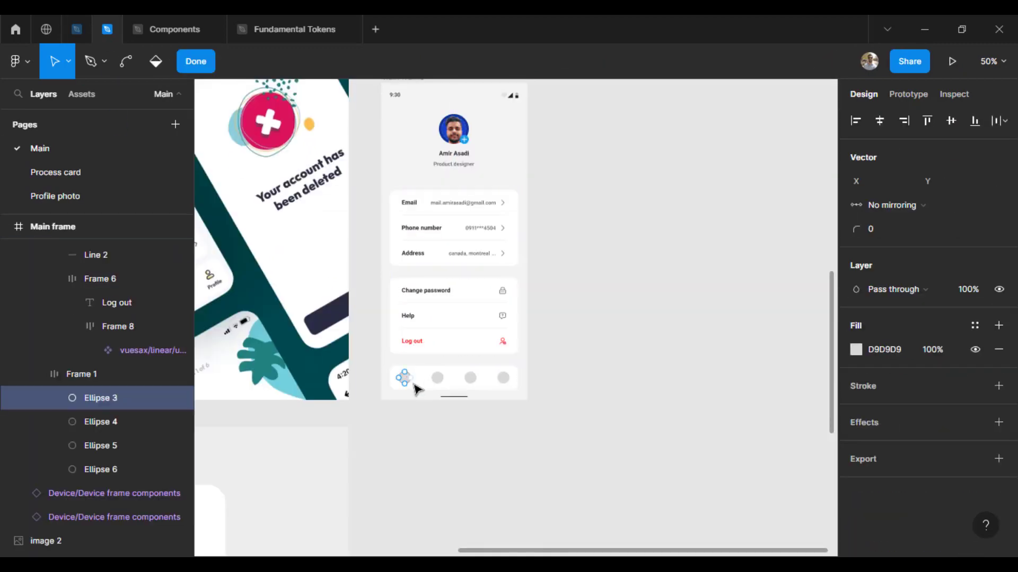
{"action": "key", "text": "Escape"}
{"action": "key", "text": "ctrl+shift+r"}
{"action": "key", "text": "plus"}
{"action": "key", "text": "plus"}
{"action": "left_click", "coordinate": [998, 205]}
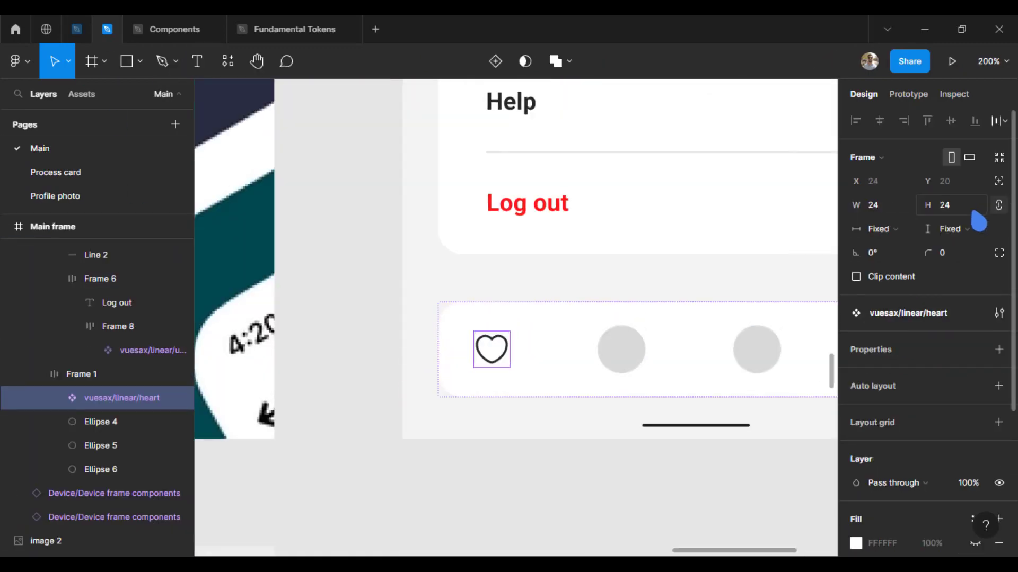
{"action": "left_click", "coordinate": [971, 211]}
{"action": "type", "text": "32"}
{"action": "key", "text": "Return"}
Step: Give the heart's inner vector a 2.5 stroke
{"action": "scroll", "coordinate": [929, 318], "scroll_direction": "down", "scroll_amount": 4}
{"action": "left_click", "coordinate": [63, 397]}
{"action": "left_click", "coordinate": [114, 423]}
{"action": "left_click", "coordinate": [961, 477]}
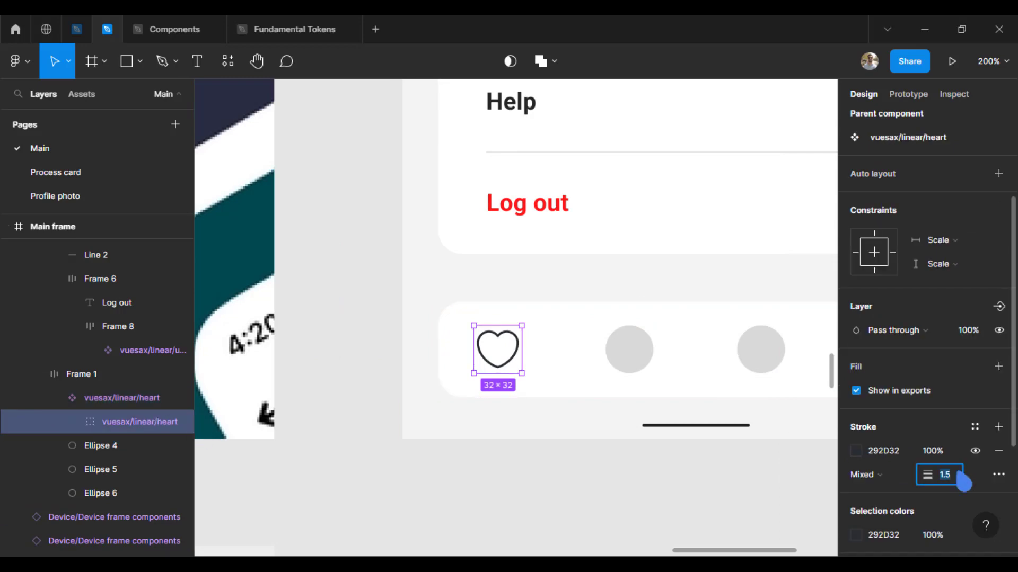
{"action": "type", "text": "2.5"}
{"action": "key", "text": "Return"}
{"action": "left_click", "coordinate": [752, 506]}
{"action": "scroll", "coordinate": [359, 428], "scroll_direction": "down", "scroll_amount": 2}
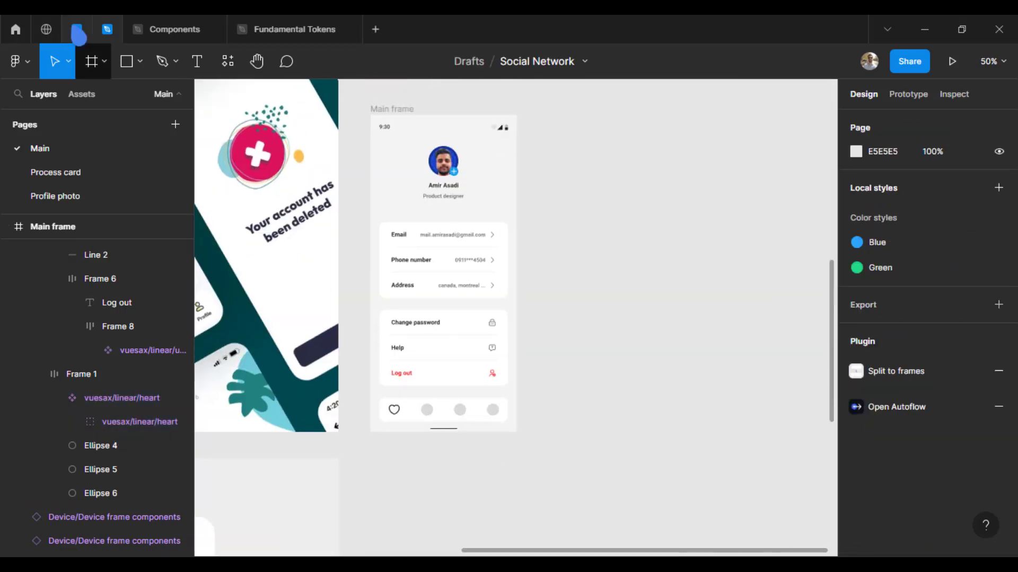
Step: Copy the basic user icon from the Vuesax Users board
{"action": "left_click", "coordinate": [77, 29]}
{"action": "scroll", "coordinate": [496, 464], "scroll_direction": "down", "scroll_amount": 2}
{"action": "left_click_drag", "start_coordinate": [297, 462], "coordinate": [498, 372]}
{"action": "left_click_drag", "start_coordinate": [427, 377], "coordinate": [570, 383]}
{"action": "scroll", "coordinate": [451, 292], "scroll_direction": "up", "scroll_amount": 2}
{"action": "left_click_drag", "start_coordinate": [451, 292], "coordinate": [579, 479]}
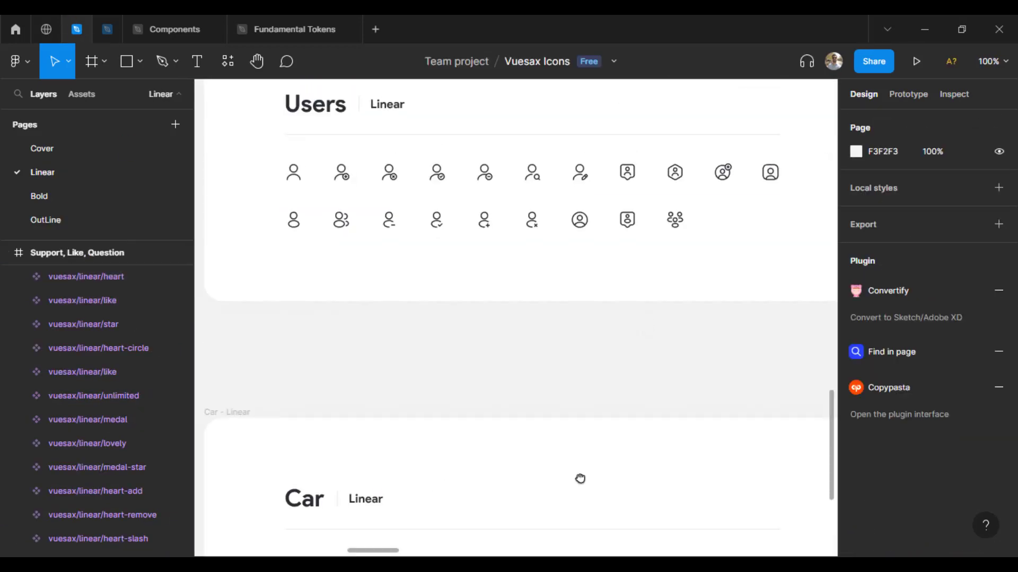
{"action": "left_click", "coordinate": [294, 178]}
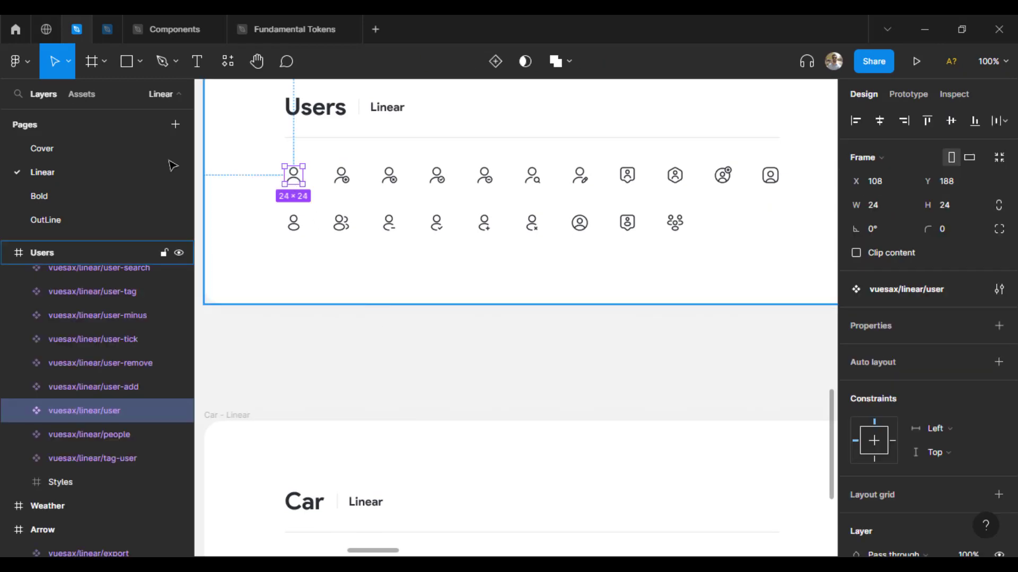
{"action": "key", "text": "ctrl+tab"}
Step: Replace the last navigation circle with the user icon
{"action": "double_click", "coordinate": [493, 412], "text": "ctrl"}
{"action": "left_click", "coordinate": [197, 72]}
{"action": "key", "text": "ctrl+shift+r"}
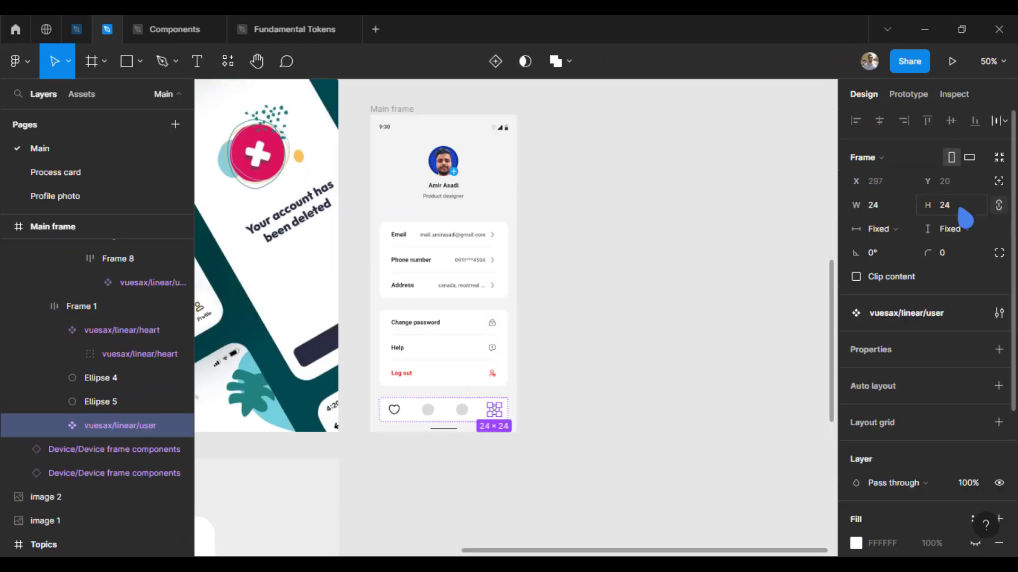
{"action": "left_click", "coordinate": [647, 212]}
Step: Pick the messages icon from the Vuesax Emails, Messages board
{"action": "left_click", "coordinate": [77, 29]}
{"action": "left_click", "coordinate": [507, 350]}
{"action": "scroll", "coordinate": [509, 337], "scroll_direction": "down", "scroll_amount": 2}
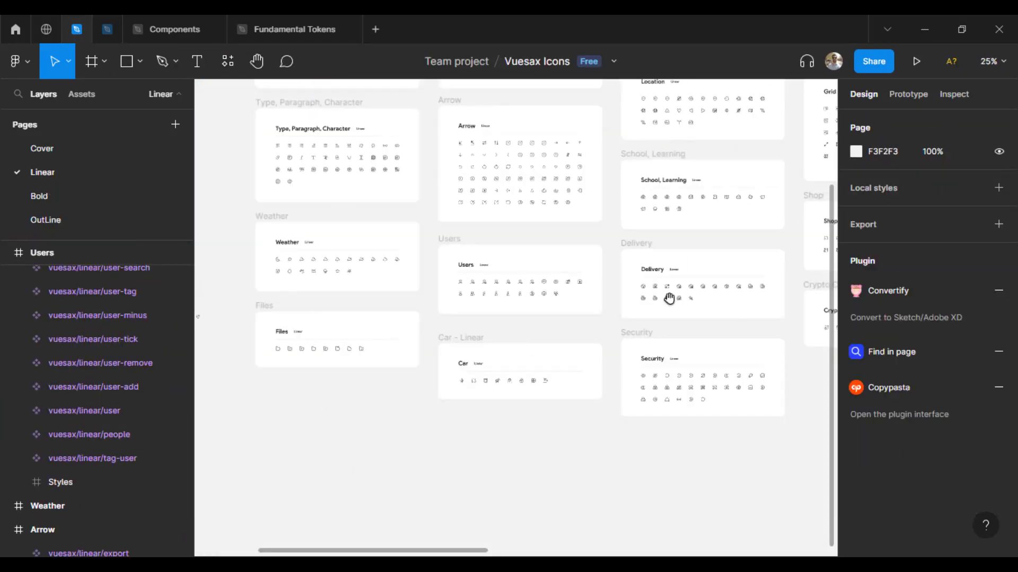
{"action": "left_click_drag", "start_coordinate": [670, 300], "coordinate": [553, 485]}
{"action": "left_click_drag", "start_coordinate": [640, 421], "coordinate": [481, 418]}
{"action": "left_click_drag", "start_coordinate": [579, 341], "coordinate": [660, 400]}
{"action": "scroll", "coordinate": [523, 244], "scroll_direction": "up", "scroll_amount": 2}
{"action": "left_click_drag", "start_coordinate": [525, 242], "coordinate": [540, 361]}
{"action": "left_click", "coordinate": [593, 341]}
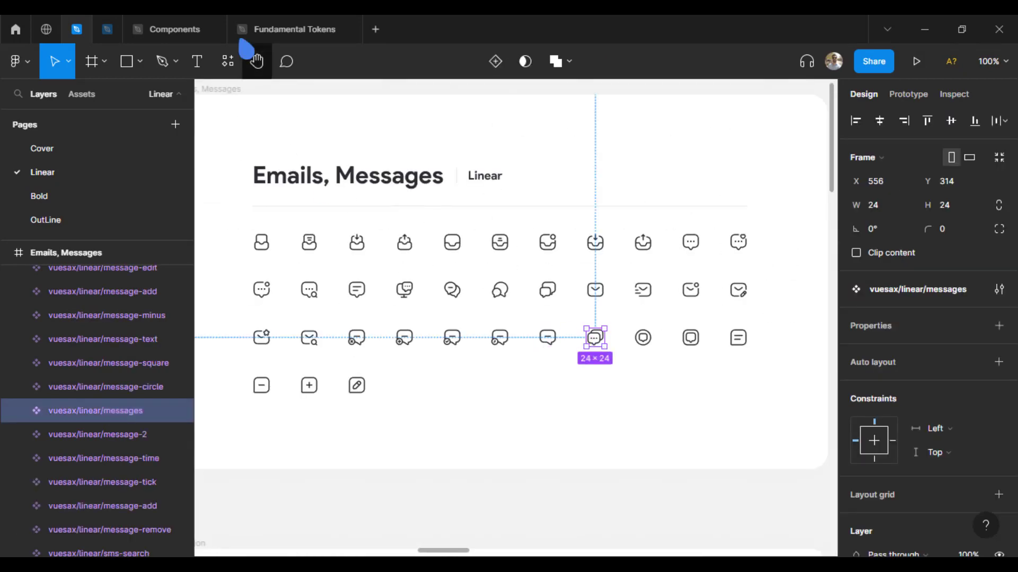
Step: Replace the second navigation circle with the messages icon at 32 height
{"action": "left_click", "coordinate": [107, 29]}
{"action": "left_click_drag", "start_coordinate": [474, 481], "coordinate": [539, 411]}
{"action": "key", "text": "ctrl+plus"}
{"action": "key", "text": "ctrl+plus"}
{"action": "double_click", "coordinate": [428, 414]}
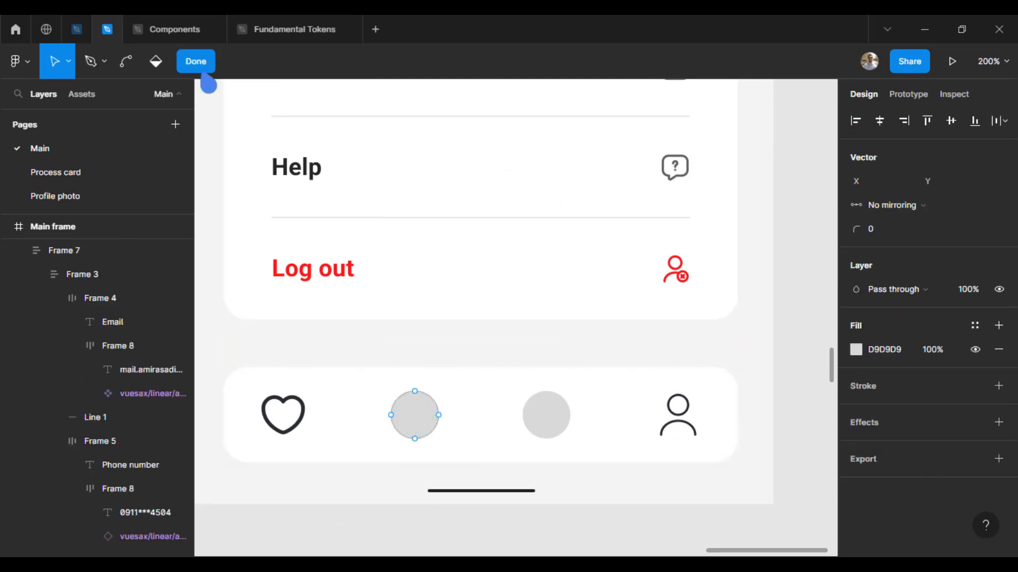
{"action": "left_click", "coordinate": [202, 72]}
{"action": "key", "text": "ctrl+shift+r"}
{"action": "left_click", "coordinate": [976, 208]}
{"action": "type", "text": "32"}
{"action": "key", "text": "Return"}
Step: Pick the bag-happy shopping-bag icon from the Vuesax Shop board
{"action": "left_click", "coordinate": [78, 38]}
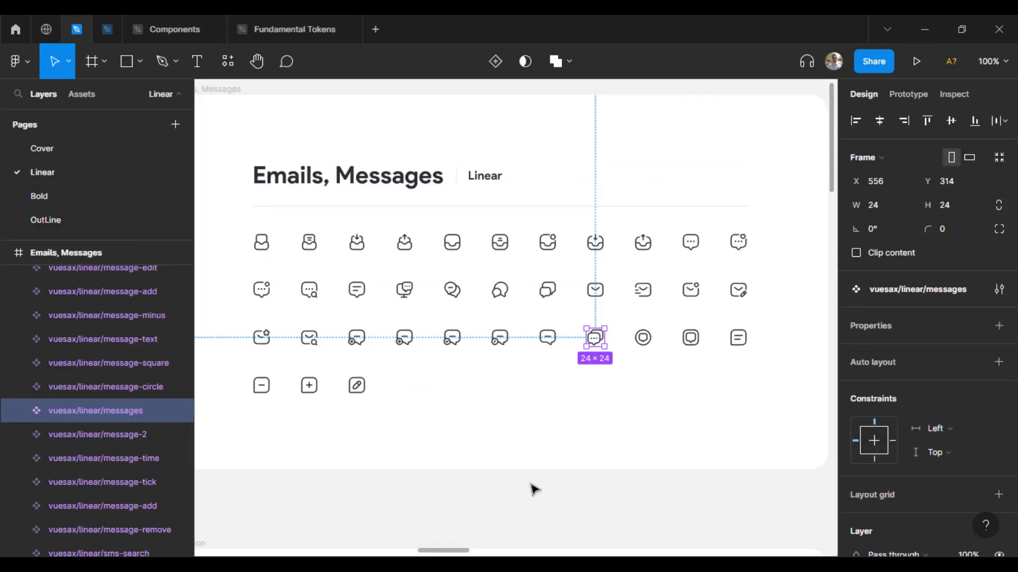
{"action": "key", "text": "ctrl+minus"}
{"action": "key", "text": "ctrl+minus"}
{"action": "left_click_drag", "start_coordinate": [560, 479], "coordinate": [547, 309]}
{"action": "left_click_drag", "start_coordinate": [730, 479], "coordinate": [635, 387]}
{"action": "key", "text": "ctrl+plus"}
{"action": "key", "text": "ctrl+plus"}
{"action": "left_click_drag", "start_coordinate": [609, 229], "coordinate": [420, 267]}
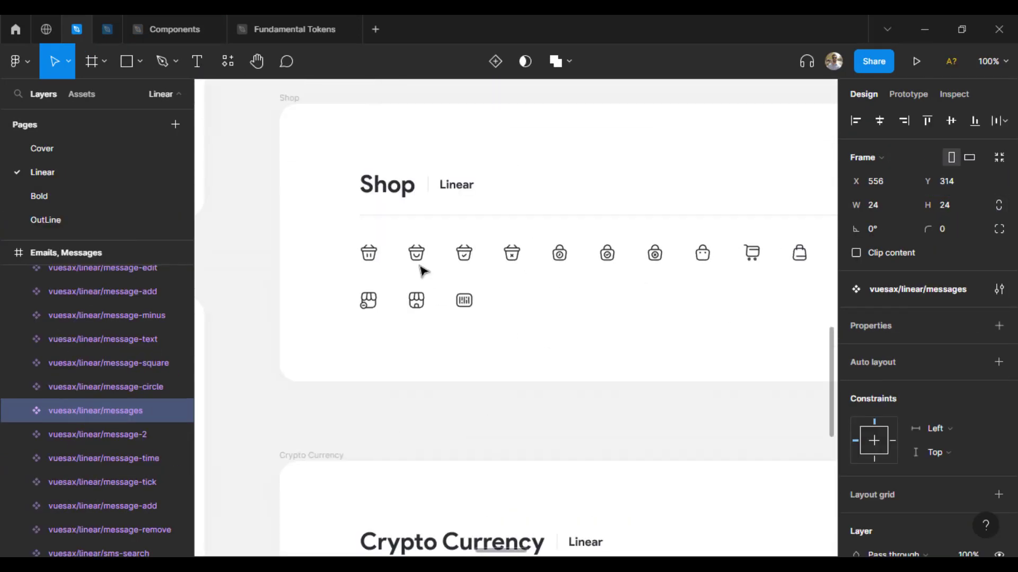
{"action": "left_click", "coordinate": [417, 257]}
{"action": "left_click", "coordinate": [700, 260]}
{"action": "left_click", "coordinate": [417, 257]}
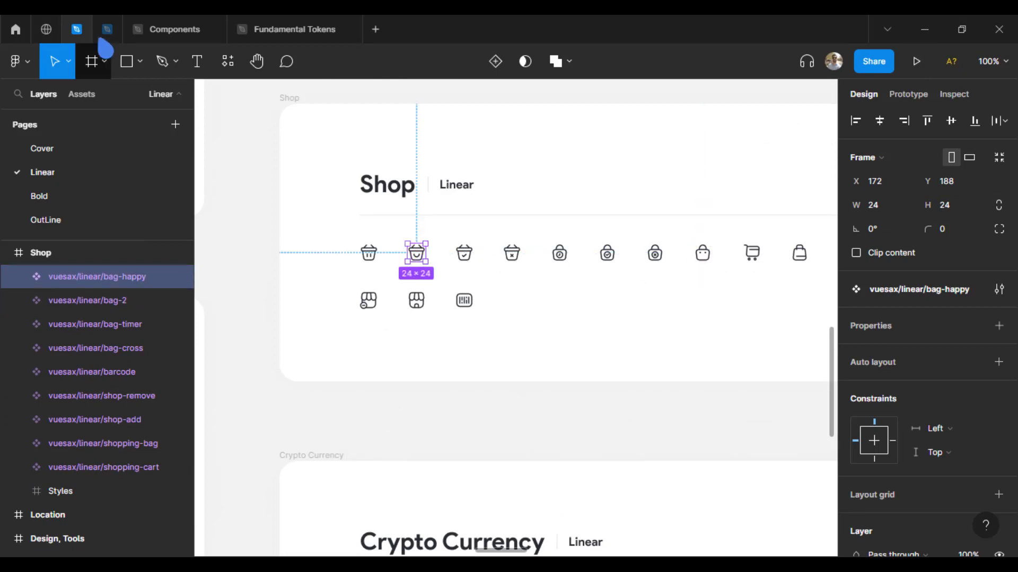
Step: Replace the third circle with the bag-happy icon and set the new icons' strokes to 2.5
{"action": "left_click", "coordinate": [108, 29]}
{"action": "key", "text": "ctrl+shift+r"}
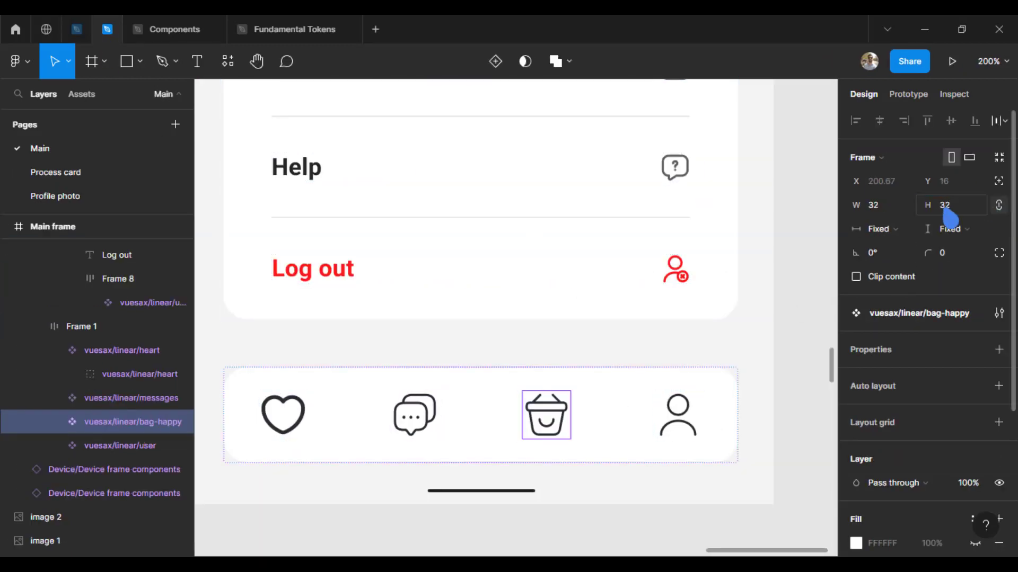
{"action": "left_click", "coordinate": [423, 423]}
{"action": "left_click", "coordinate": [422, 423]}
{"action": "double_click", "coordinate": [547, 422], "text": "shift"}
{"action": "double_click", "coordinate": [686, 424], "text": "shift"}
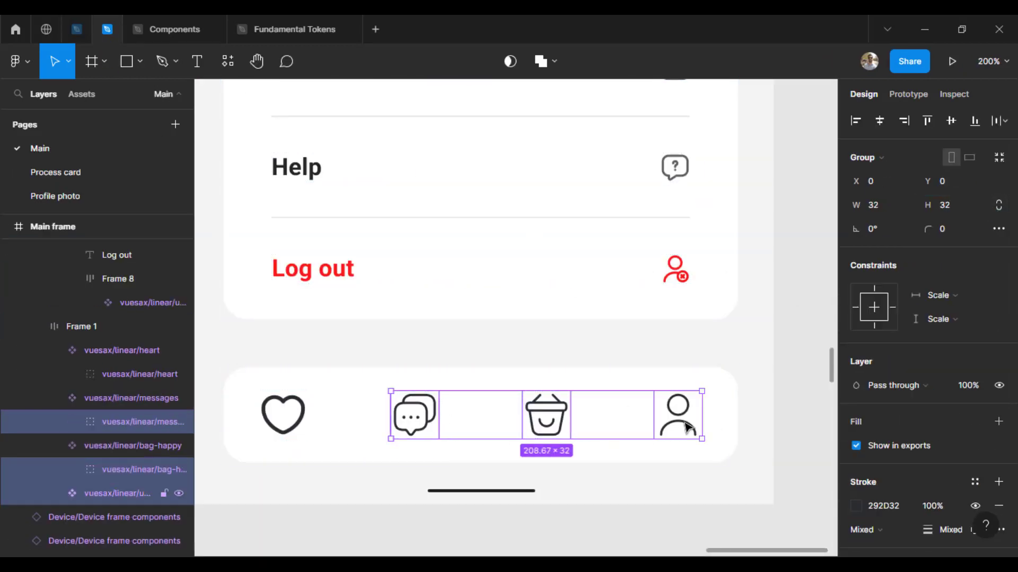
{"action": "scroll", "coordinate": [933, 477], "scroll_direction": "down", "scroll_amount": 5}
{"action": "type", "text": "2.5"}
{"action": "key", "text": "Return"}
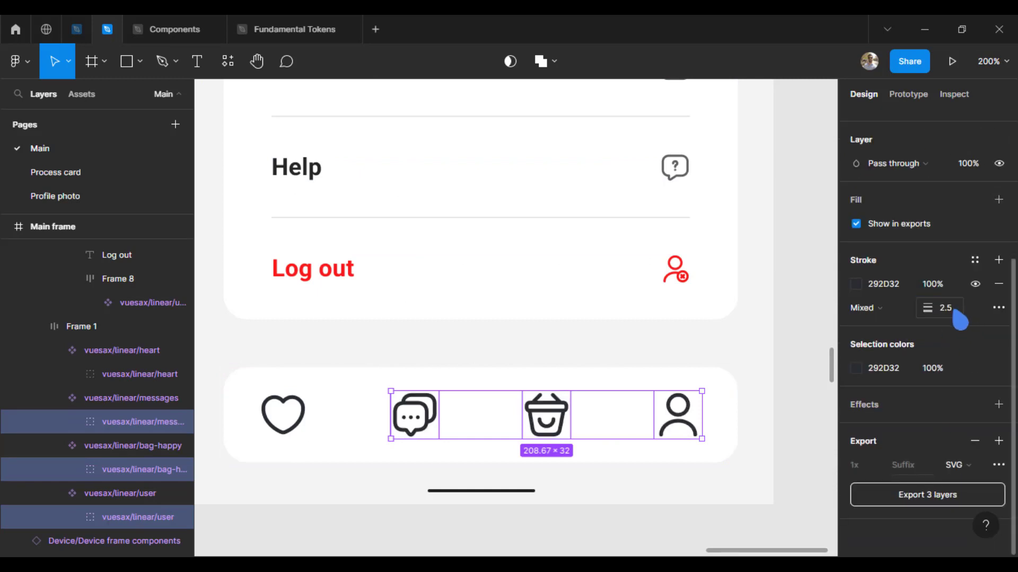
Step: Check the four navigation icons by selecting the heart, bag, user icons and bar frame
{"action": "left_click", "coordinate": [286, 423]}
{"action": "left_click", "coordinate": [640, 534]}
{"action": "left_click_drag", "start_coordinate": [542, 423], "coordinate": [582, 414]}
{"action": "left_click", "coordinate": [583, 419]}
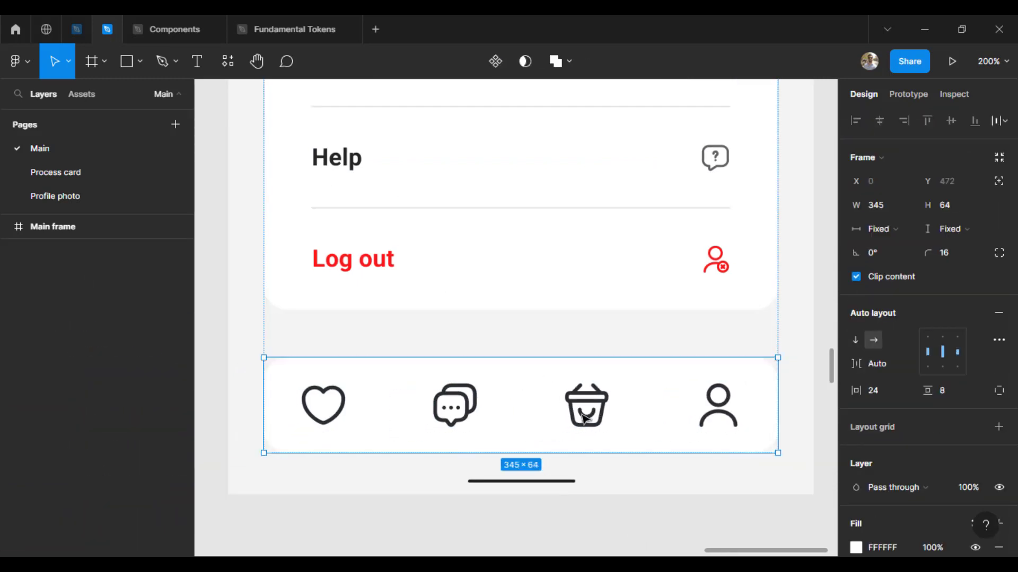
{"action": "left_click", "coordinate": [639, 537]}
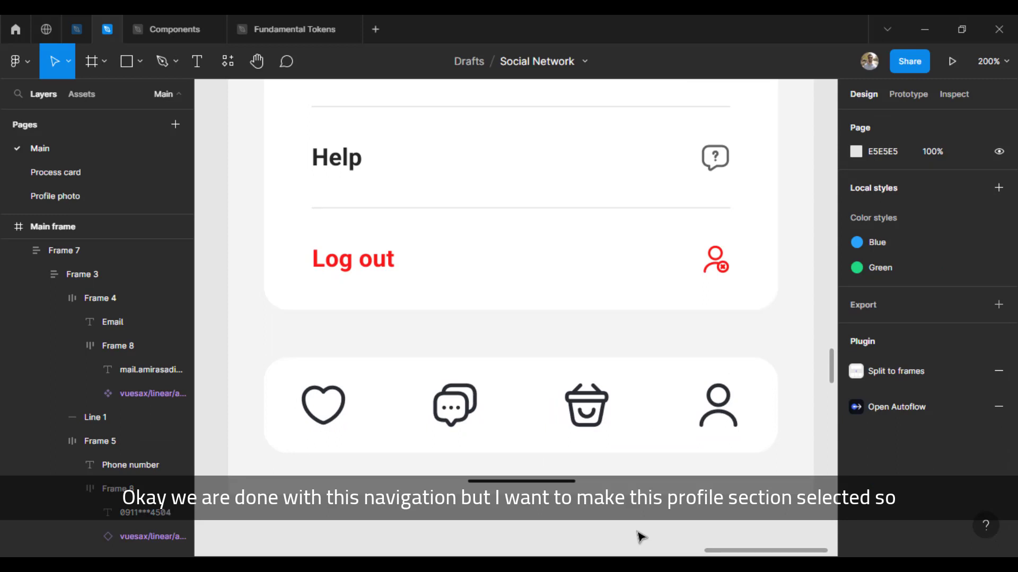
{"action": "left_click_drag", "start_coordinate": [599, 475], "coordinate": [574, 466]}
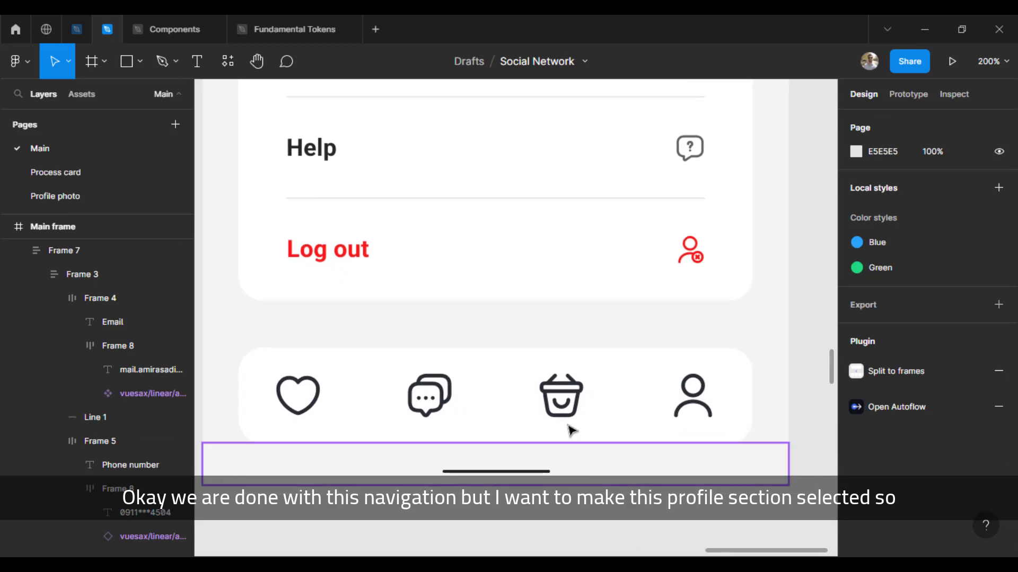
{"action": "left_click", "coordinate": [572, 419]}
{"action": "left_click", "coordinate": [572, 407]}
{"action": "left_click", "coordinate": [702, 403]}
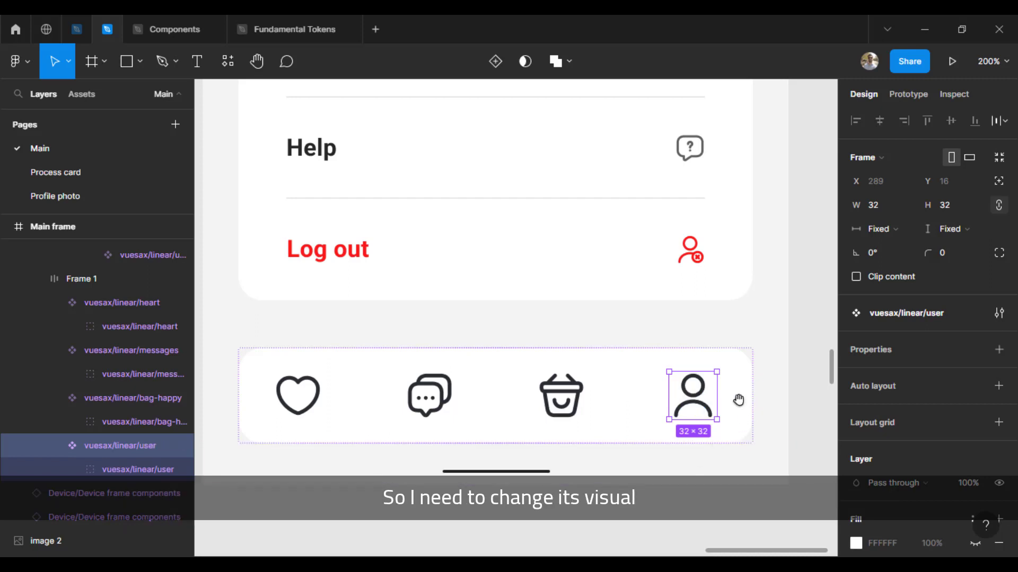
Step: Recolour the user icon's stroke with the badge's blue using the eyedropper
{"action": "mouse_move", "coordinate": [513, 337]}
{"action": "left_mouse_down"}
{"action": "mouse_move", "coordinate": [538, 350]}
{"action": "mouse_move", "coordinate": [514, 354]}
{"action": "left_mouse_up"}
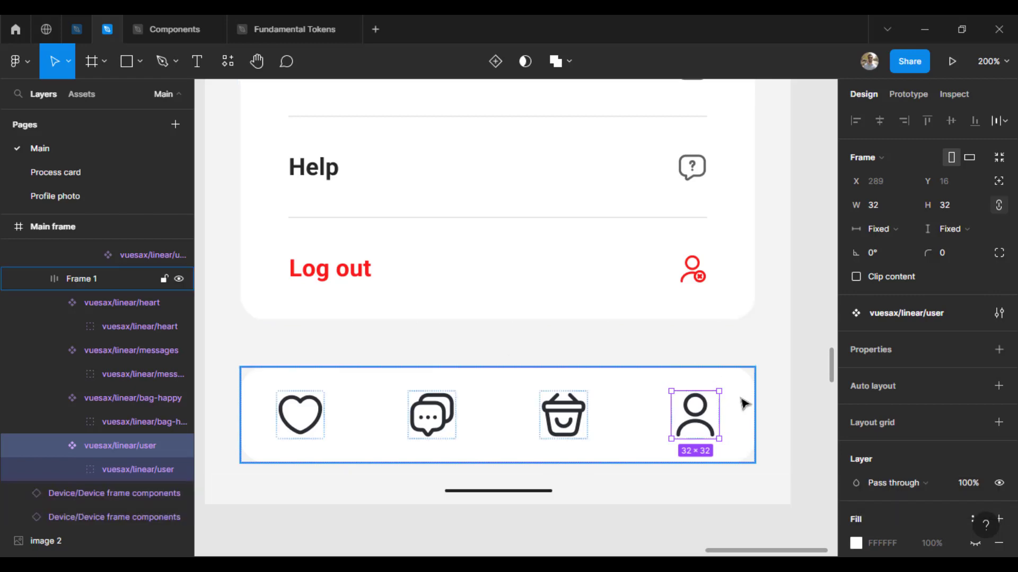
{"action": "scroll", "coordinate": [689, 408], "scroll_direction": "down", "scroll_amount": 5}
{"action": "key", "text": "i"}
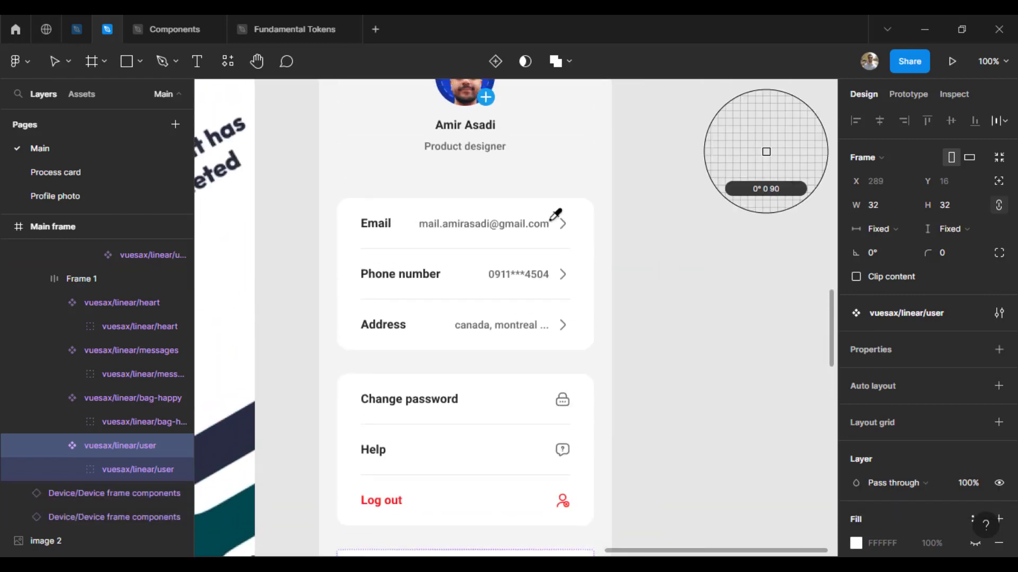
{"action": "left_click", "coordinate": [482, 95]}
{"action": "left_click", "coordinate": [679, 428]}
{"action": "left_click_drag", "start_coordinate": [679, 428], "coordinate": [682, 200]}
{"action": "left_click", "coordinate": [571, 350]}
{"action": "double_click", "coordinate": [571, 350]}
{"action": "scroll", "coordinate": [957, 485], "scroll_direction": "down", "scroll_amount": 5}
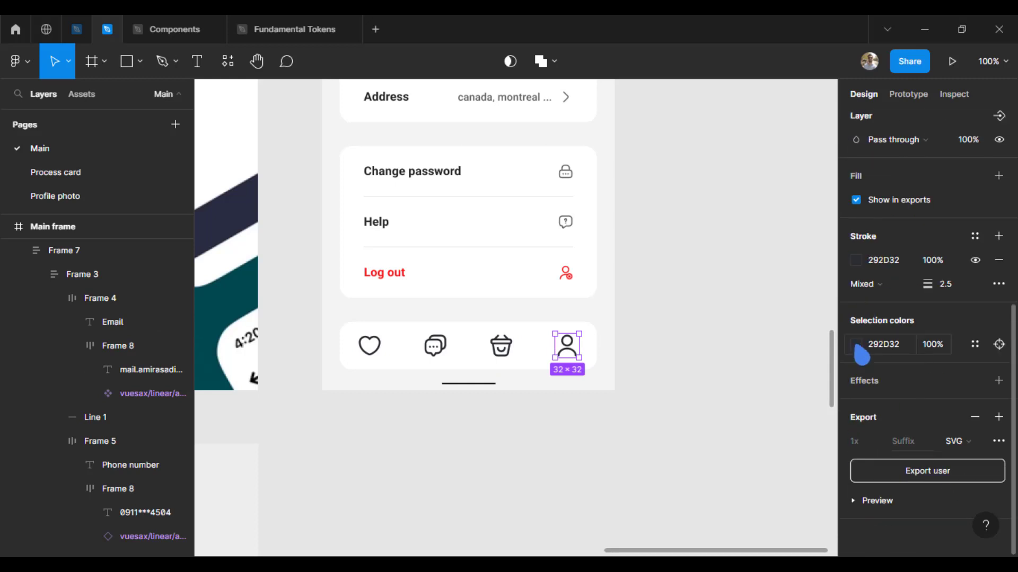
{"action": "left_click", "coordinate": [856, 344]}
{"action": "left_click", "coordinate": [680, 390]}
{"action": "scroll", "coordinate": [611, 279], "scroll_direction": "up", "scroll_amount": 5}
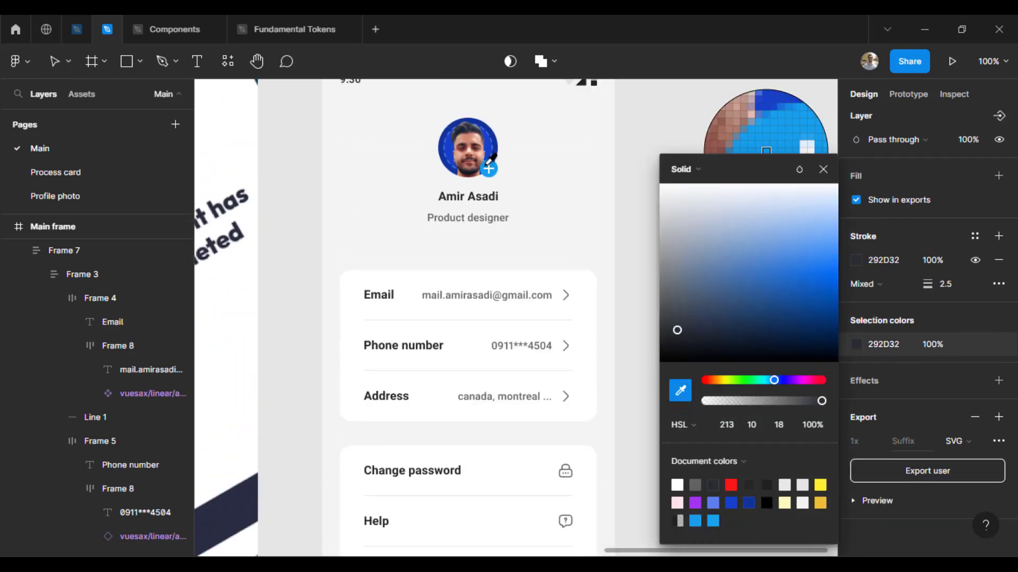
{"action": "left_click", "coordinate": [486, 165]}
{"action": "left_click", "coordinate": [715, 289]}
Step: Draw a rectangle out of auto layout and shape it into a thin 26×2 bar below the user icon
{"action": "scroll", "coordinate": [715, 290], "scroll_direction": "down", "scroll_amount": 6}
{"action": "left_click_drag", "start_coordinate": [702, 356], "coordinate": [668, 351]}
{"action": "key", "text": "ctrl+plus"}
{"action": "key", "text": "ctrl+plus"}
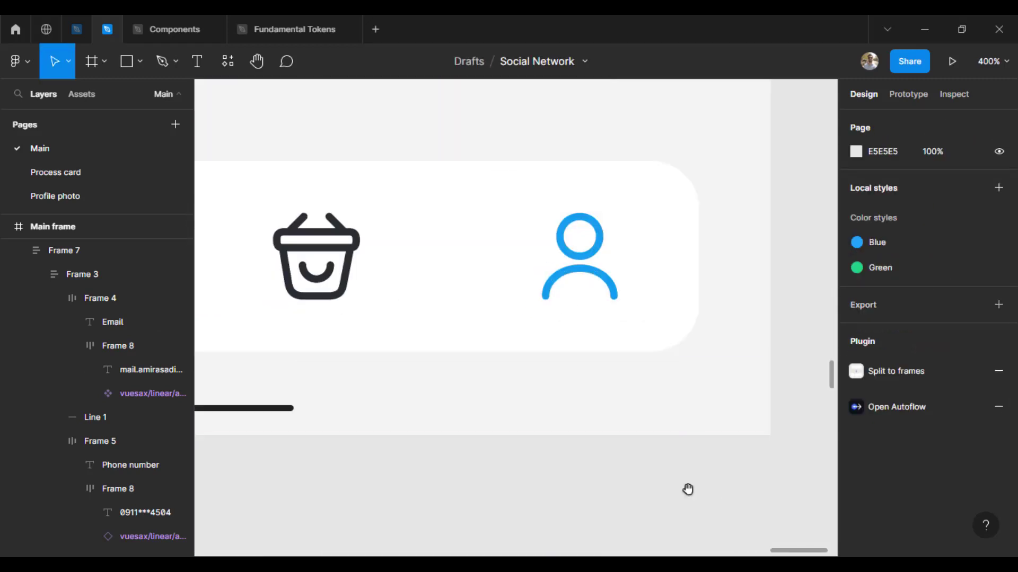
{"action": "left_click_drag", "start_coordinate": [689, 488], "coordinate": [658, 486]}
{"action": "key", "text": "r"}
{"action": "left_click_drag", "start_coordinate": [519, 286], "coordinate": [555, 324]}
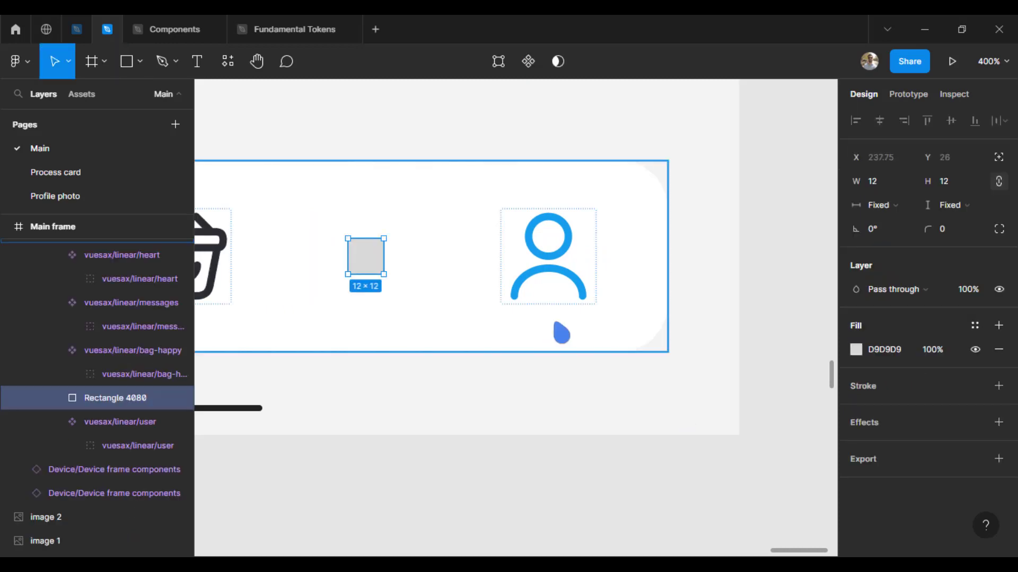
{"action": "left_click", "coordinate": [999, 158]}
{"action": "left_click_drag", "start_coordinate": [366, 260], "coordinate": [512, 369]}
{"action": "key", "text": "ctrl+plus"}
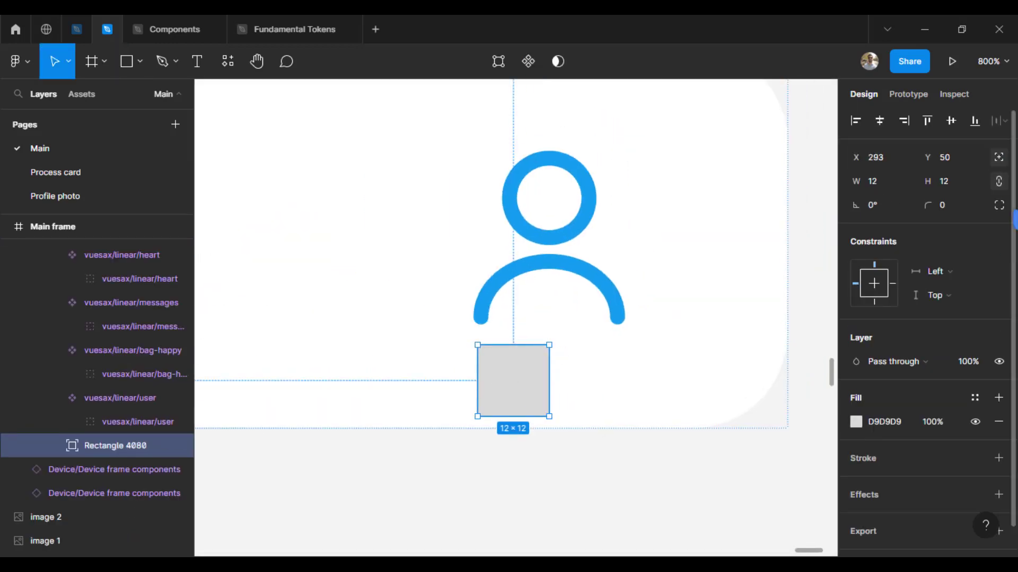
{"action": "left_click_drag", "start_coordinate": [521, 416], "coordinate": [497, 352]}
{"action": "left_click_drag", "start_coordinate": [544, 350], "coordinate": [624, 348]}
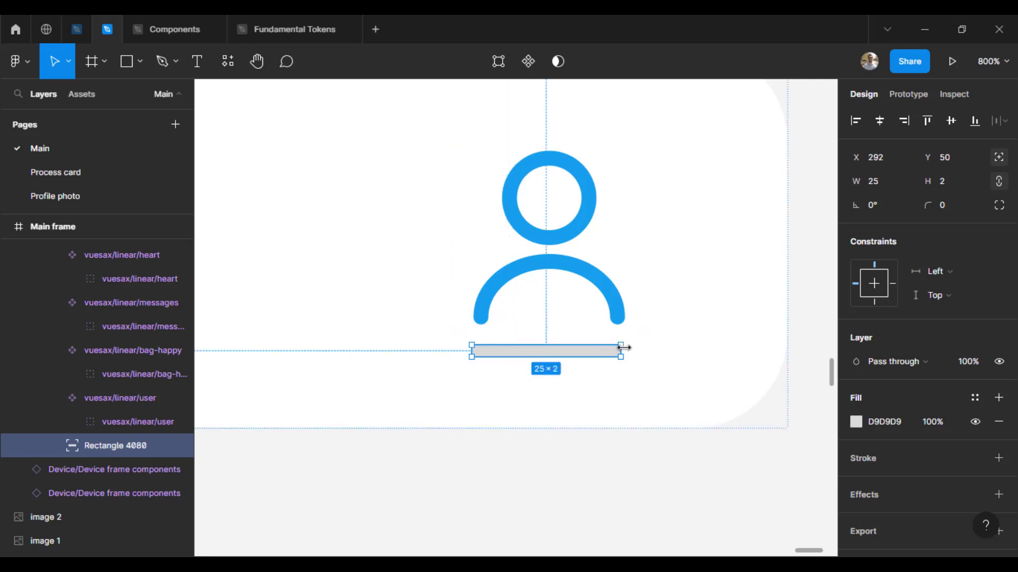
Step: Give the bar corner radius 16 and the icon's blue 18A2EF, then nudge it down
{"action": "left_click", "coordinate": [949, 208]}
{"action": "type", "text": "16"}
{"action": "key", "text": "Return"}
{"action": "key", "text": "i"}
{"action": "left_click", "coordinate": [586, 209]}
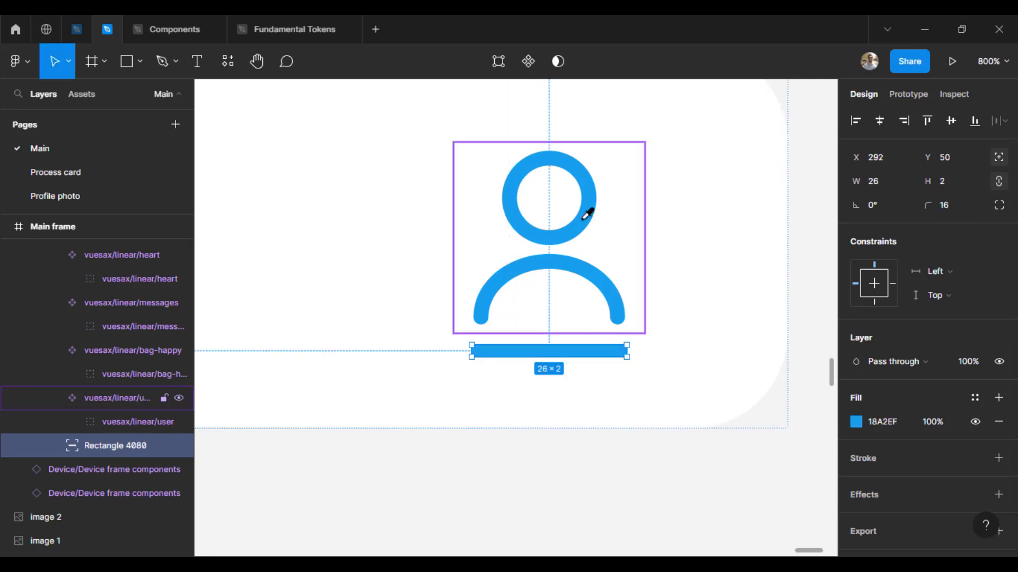
{"action": "key", "text": "Down"}
{"action": "key", "text": "Down"}
{"action": "key", "text": "ctrl+minus"}
{"action": "key", "text": "ctrl+minus"}
{"action": "left_click", "coordinate": [568, 524]}
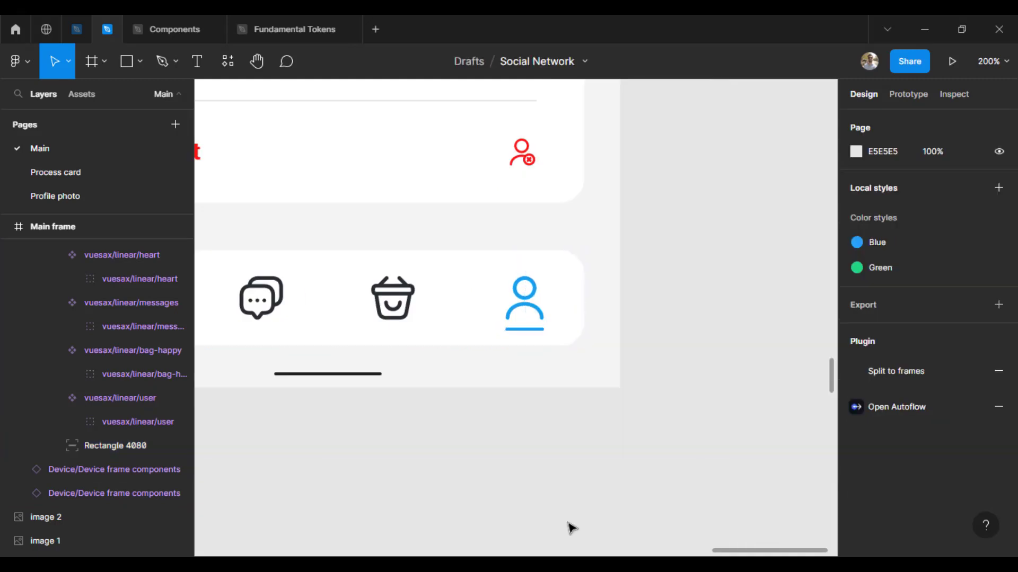
{"action": "left_click_drag", "start_coordinate": [334, 471], "coordinate": [522, 459]}
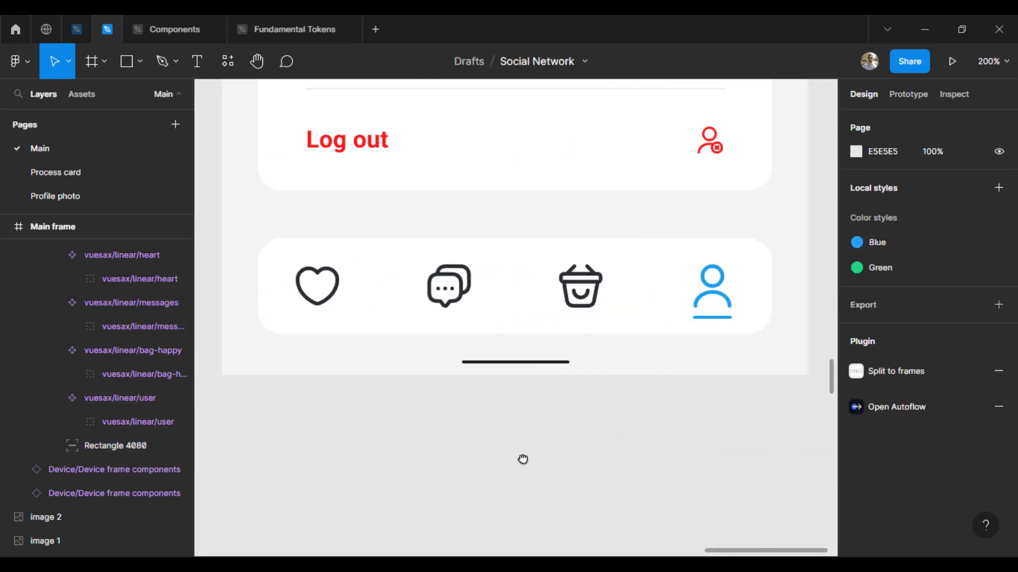
{"action": "key", "text": "ctrl+plus"}
{"action": "key", "text": "ctrl+minus"}
{"action": "key", "text": "ctrl+minus"}
{"action": "left_click_drag", "start_coordinate": [703, 249], "coordinate": [658, 420]}
{"action": "key", "text": "ctrl+minus"}
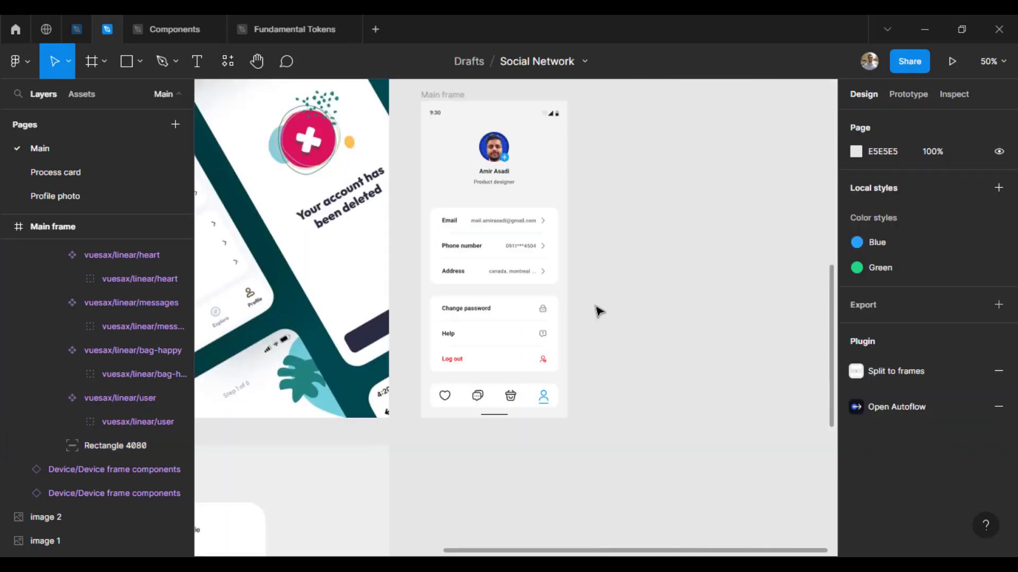
Step: Create a 16:9 slide frame and a 1440×1024 Desktop frame in empty canvas space
{"action": "scroll", "coordinate": [589, 304], "scroll_direction": "up", "scroll_amount": 1}
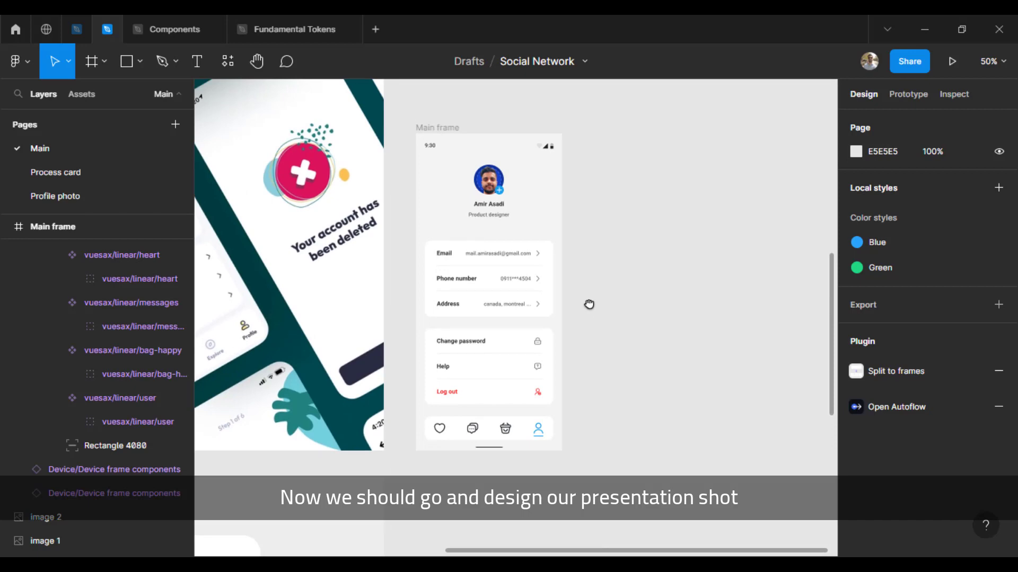
{"action": "left_click_drag", "start_coordinate": [589, 304], "coordinate": [444, 342]}
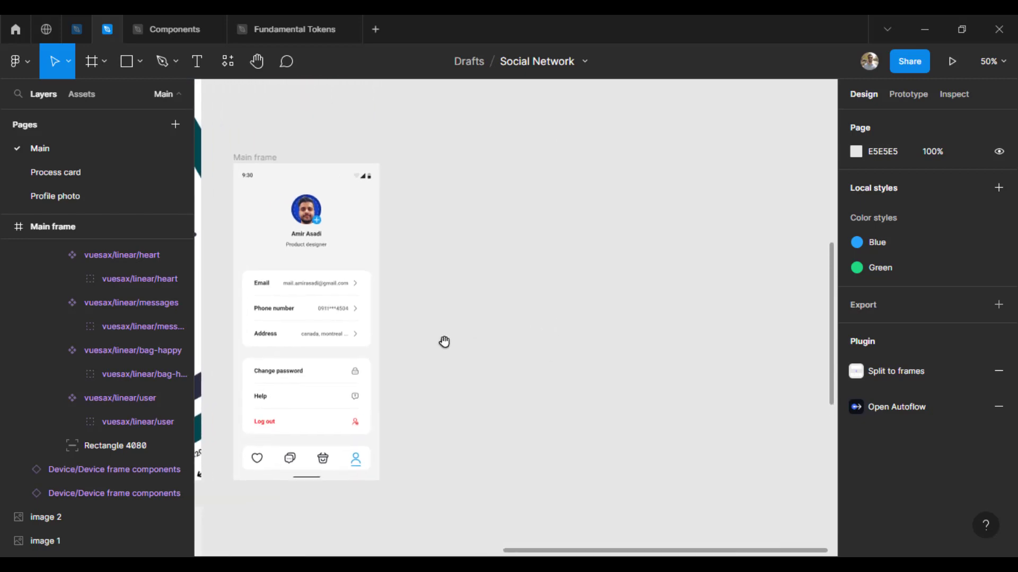
{"action": "key", "text": "ctrl+minus"}
{"action": "left_click_drag", "start_coordinate": [511, 329], "coordinate": [467, 333]}
{"action": "key", "text": "f"}
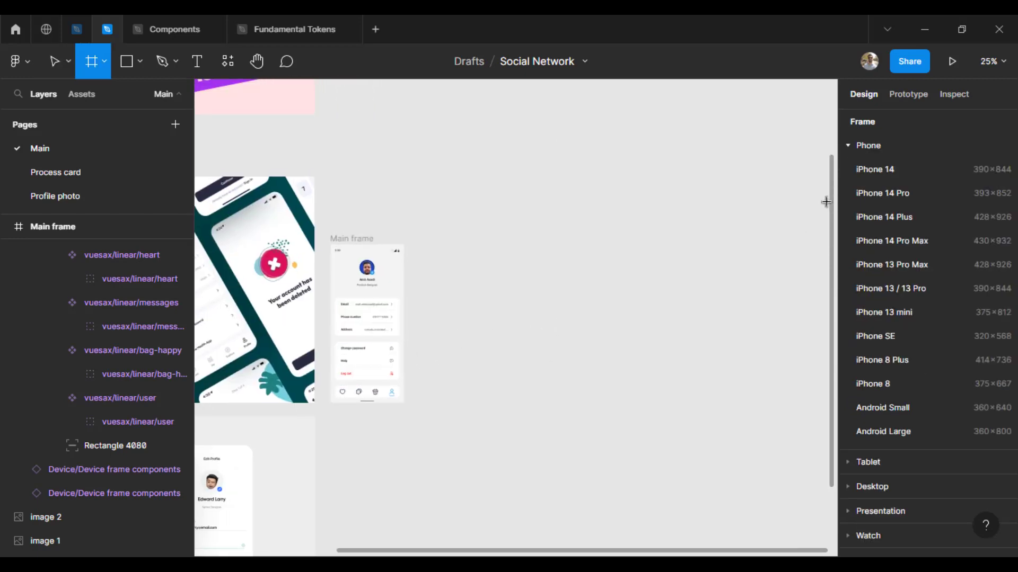
{"action": "left_click", "coordinate": [869, 145]}
{"action": "left_click", "coordinate": [885, 223]}
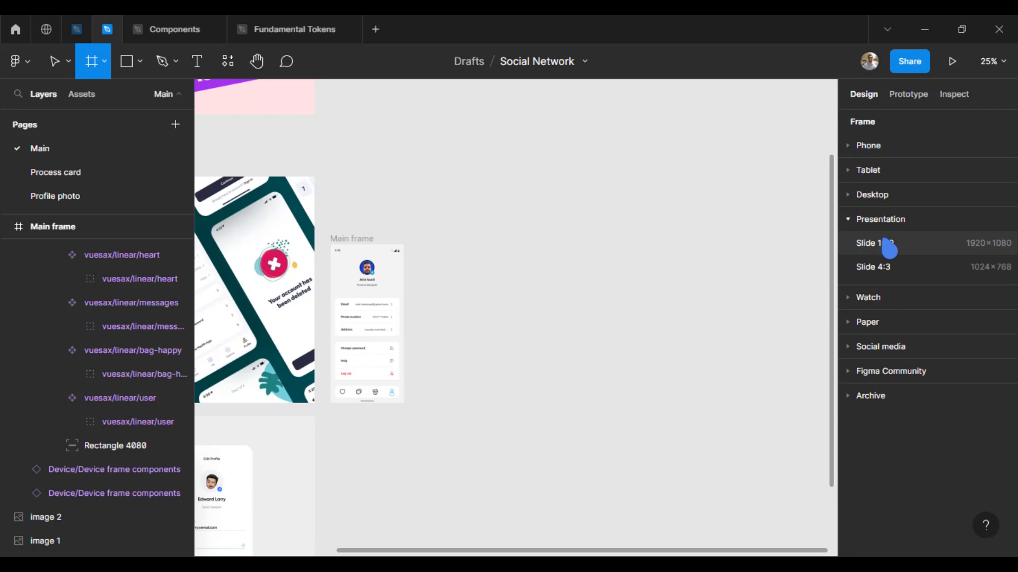
{"action": "left_click", "coordinate": [889, 242]}
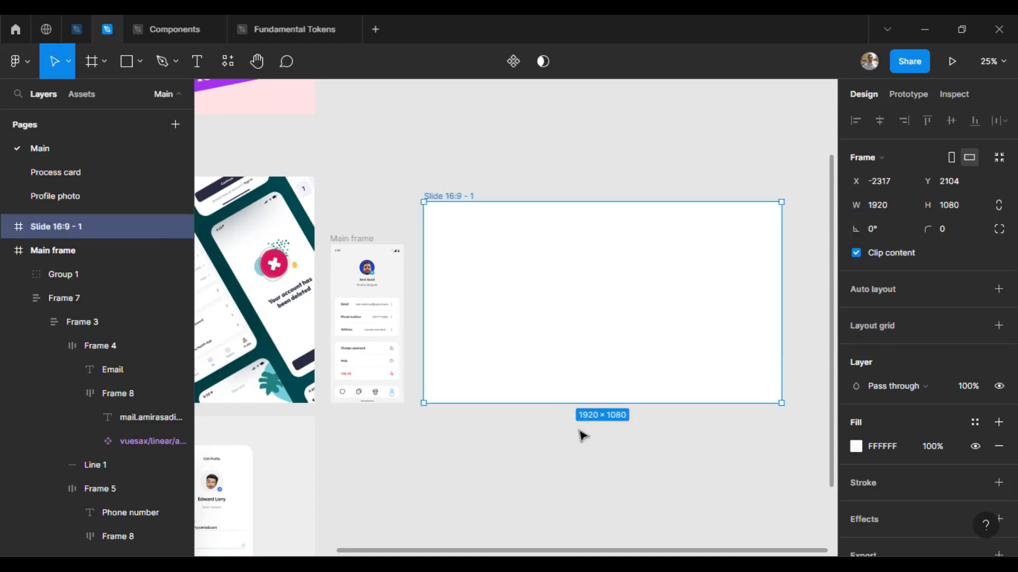
{"action": "scroll", "coordinate": [492, 419], "scroll_direction": "right", "scroll_amount": 2}
{"action": "key", "text": "f"}
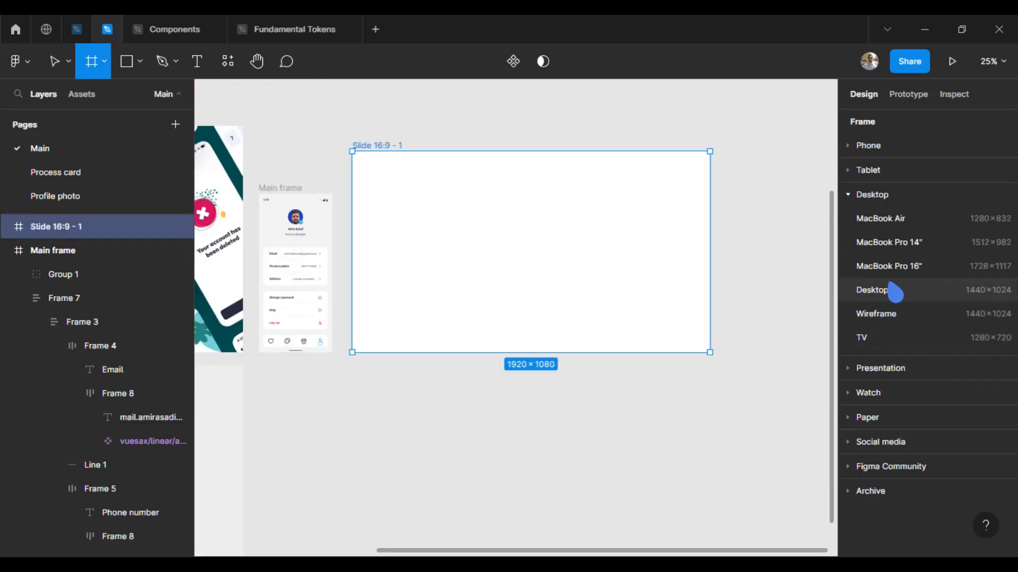
{"action": "left_click", "coordinate": [896, 290]}
{"action": "left_click_drag", "start_coordinate": [633, 237], "coordinate": [635, 184]}
{"action": "left_click_drag", "start_coordinate": [636, 277], "coordinate": [567, 291]}
Step: Delete the 16:9 slide, move the desktop frame beside the phone screen, and rename it 'Presentation'
{"action": "left_click", "coordinate": [279, 197]}
{"action": "key", "text": "Delete"}
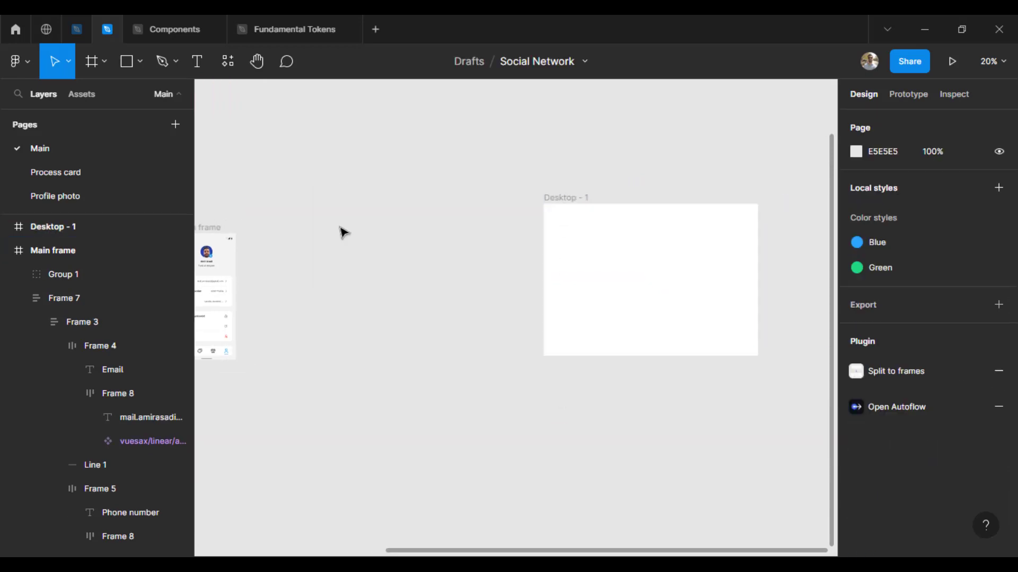
{"action": "left_click_drag", "start_coordinate": [554, 198], "coordinate": [267, 202]}
{"action": "left_click_drag", "start_coordinate": [358, 166], "coordinate": [576, 133]}
{"action": "scroll", "coordinate": [542, 281], "scroll_direction": "up", "scroll_amount": 3}
{"action": "left_click_drag", "start_coordinate": [542, 281], "coordinate": [477, 404]}
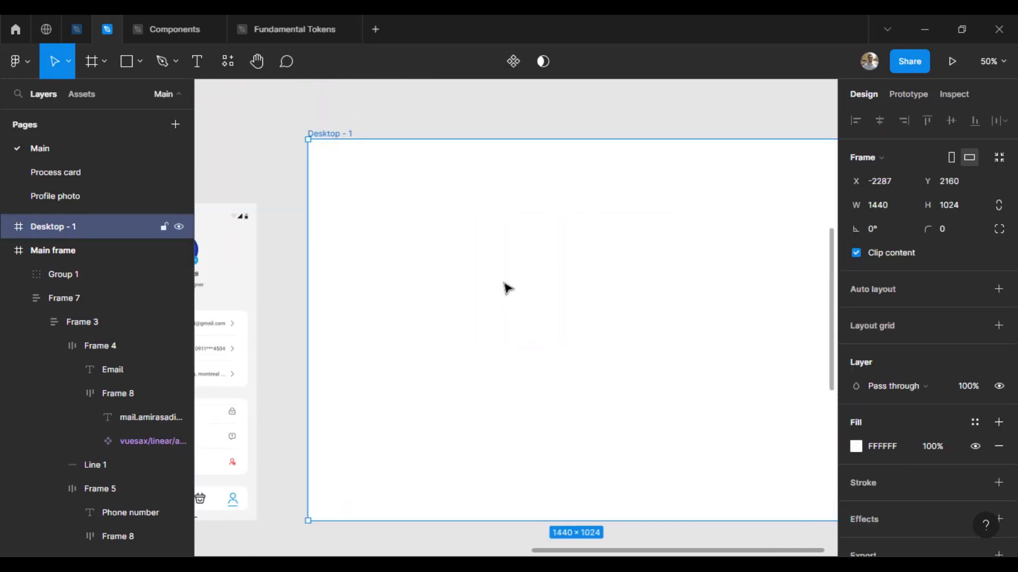
{"action": "key", "text": "ctrl+r"}
{"action": "type", "text": "Presentation"}
{"action": "key", "text": "Return"}
Step: Fill the Presentation frame with the icon blue 18A2EF using the eyedropper
{"action": "left_click_drag", "start_coordinate": [532, 211], "coordinate": [434, 270]}
{"action": "scroll", "coordinate": [434, 270], "scroll_direction": "down", "scroll_amount": 2}
{"action": "left_click", "coordinate": [365, 206]}
{"action": "left_click_drag", "start_coordinate": [366, 206], "coordinate": [484, 178]}
{"action": "key", "text": "plus"}
{"action": "left_click", "coordinate": [375, 218]}
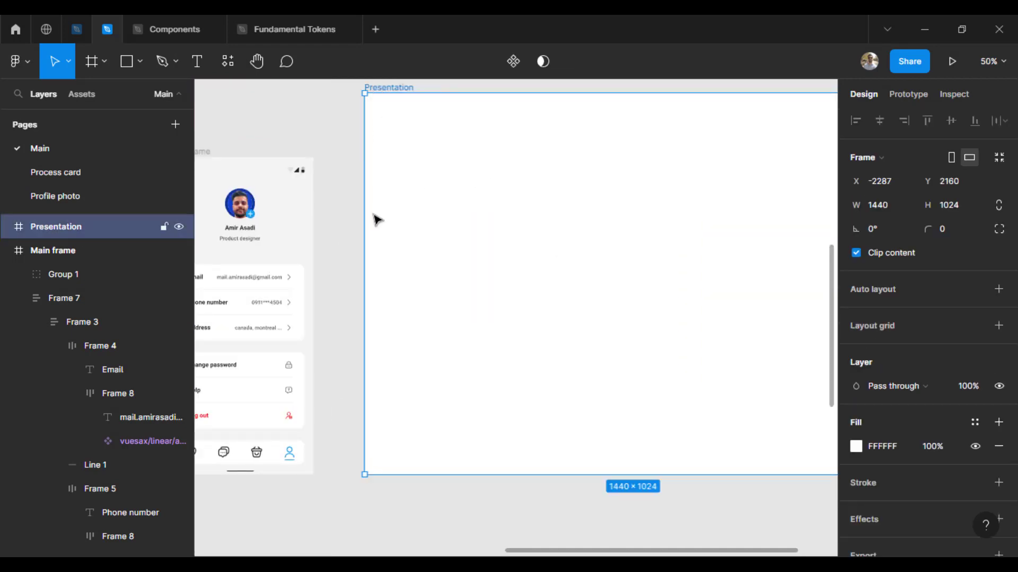
{"action": "key", "text": "i"}
{"action": "left_click", "coordinate": [766, 151]}
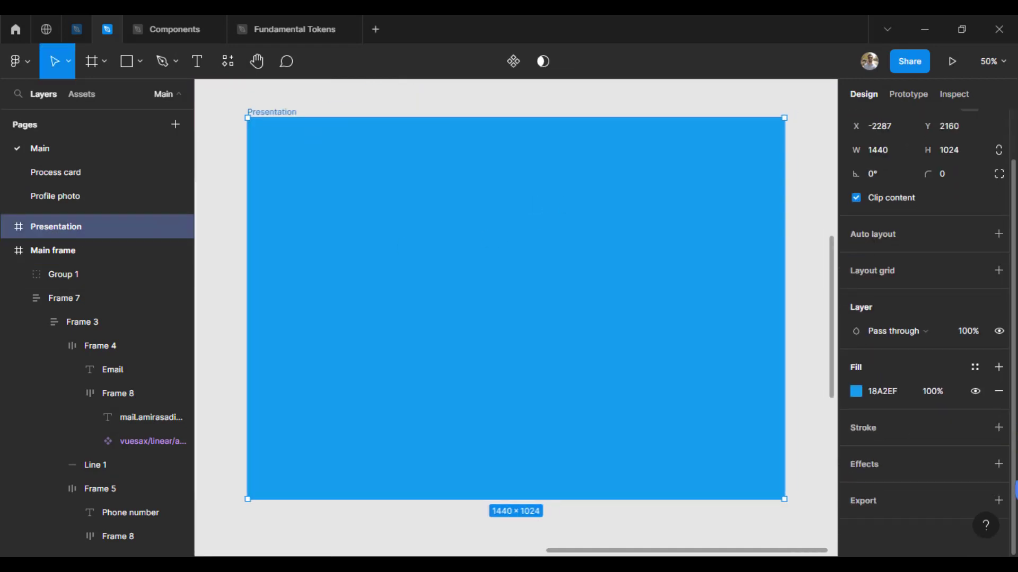
{"action": "scroll", "coordinate": [732, 327], "scroll_direction": "left", "scroll_amount": 4}
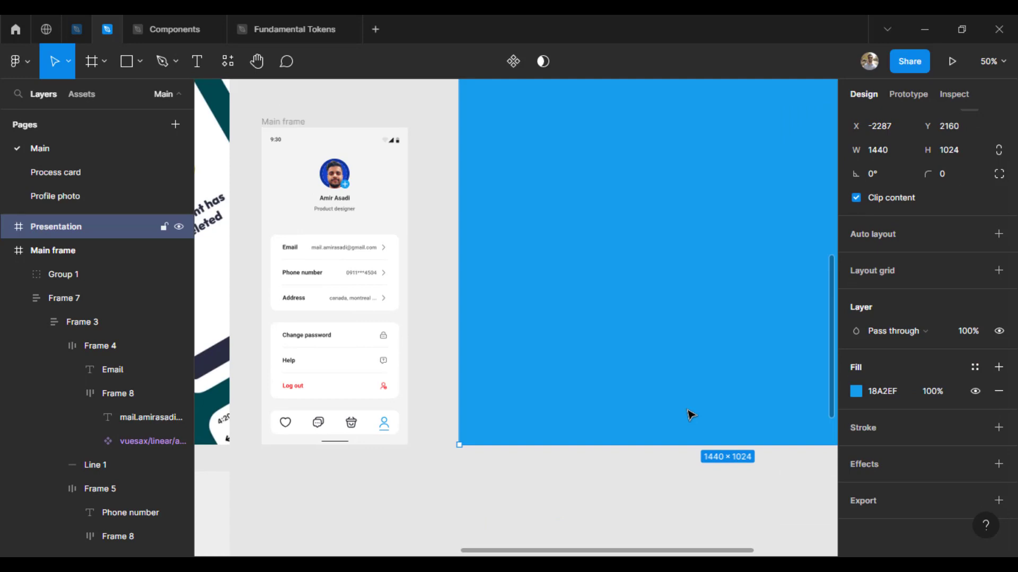
Step: Lighten the Presentation frame's fill to light blue 99DAFF
{"action": "left_click", "coordinate": [856, 391]}
{"action": "left_click_drag", "start_coordinate": [813, 268], "coordinate": [846, 219]}
{"action": "left_click_drag", "start_coordinate": [625, 297], "coordinate": [428, 356]}
{"action": "left_click", "coordinate": [607, 108]}
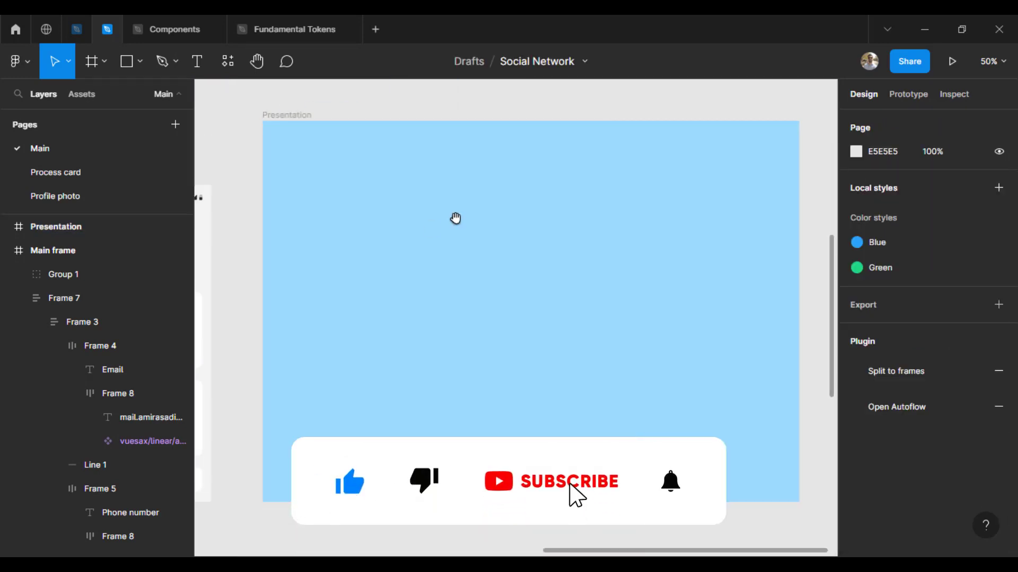
{"action": "left_click_drag", "start_coordinate": [454, 218], "coordinate": [468, 211]}
{"action": "left_click", "coordinate": [302, 112]}
{"action": "mouse_move", "coordinate": [333, 213]}
{"action": "left_mouse_down"}
{"action": "mouse_move", "coordinate": [402, 197]}
{"action": "mouse_move", "coordinate": [373, 200]}
{"action": "mouse_move", "coordinate": [538, 306]}
{"action": "left_mouse_up"}
{"action": "key", "text": "ctrl+minus"}
{"action": "left_click", "coordinate": [373, 200]}
Step: Draw large circles at the frame's top right, top left and bottom, filled white
{"action": "key", "text": "o"}
{"action": "mouse_move", "coordinate": [485, 262]}
{"action": "left_mouse_down"}
{"action": "mouse_move", "coordinate": [652, 243]}
{"action": "mouse_move", "coordinate": [461, 278]}
{"action": "mouse_move", "coordinate": [429, 261]}
{"action": "left_mouse_up"}
{"action": "mouse_move", "coordinate": [458, 261]}
{"action": "left_mouse_down"}
{"action": "mouse_move", "coordinate": [547, 385]}
{"action": "mouse_move", "coordinate": [581, 400]}
{"action": "left_mouse_up"}
{"action": "left_click", "coordinate": [466, 264], "text": "shift"}
{"action": "left_click", "coordinate": [639, 247], "text": "shift"}
{"action": "left_click", "coordinate": [857, 422]}
{"action": "left_click_drag", "start_coordinate": [683, 204], "coordinate": [654, 180]}
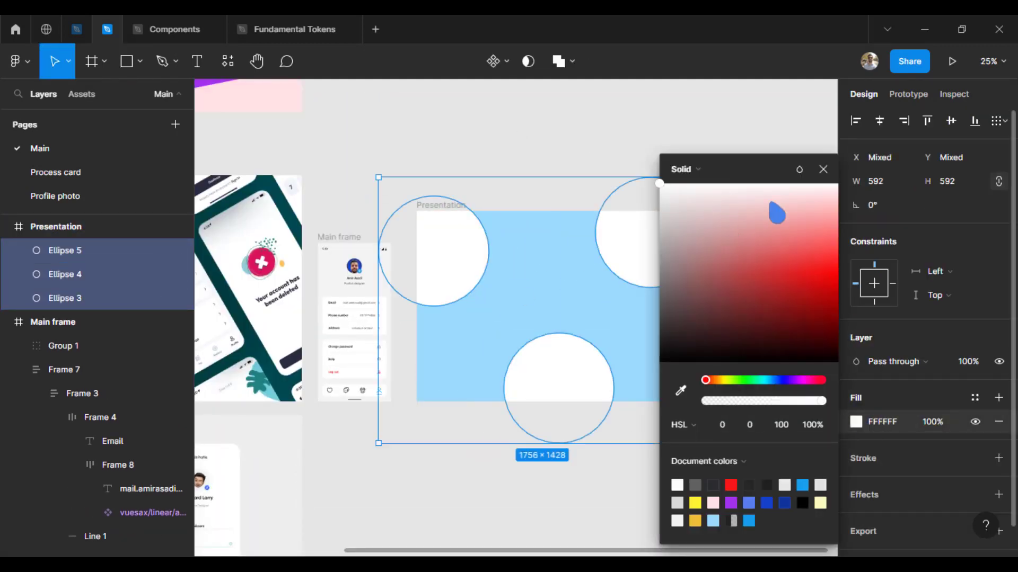
{"action": "left_click", "coordinate": [822, 170]}
{"action": "left_click", "coordinate": [742, 265]}
Step: Turn the bottom circle into a white outline with no fill
{"action": "left_click", "coordinate": [570, 385]}
{"action": "left_click", "coordinate": [999, 458]}
{"action": "left_click", "coordinate": [999, 423]}
{"action": "left_click", "coordinate": [856, 459]}
{"action": "left_click_drag", "start_coordinate": [689, 212], "coordinate": [655, 182]}
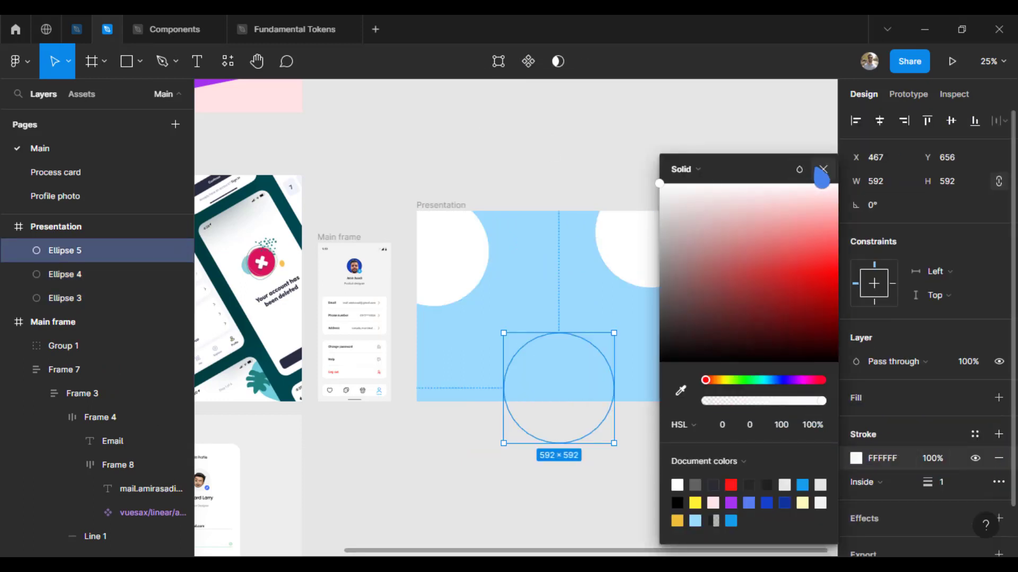
{"action": "left_click", "coordinate": [822, 169]}
{"action": "left_click", "coordinate": [950, 486]}
{"action": "left_click", "coordinate": [563, 342]}
Step: Duplicate the outline circle and move the circles to the lower left and upward
{"action": "left_click_drag", "start_coordinate": [560, 337], "coordinate": [442, 315]}
{"action": "left_click", "coordinate": [562, 357]}
{"action": "mouse_move", "coordinate": [445, 281]}
{"action": "left_mouse_down"}
{"action": "mouse_move", "coordinate": [443, 321]}
{"action": "mouse_move", "coordinate": [437, 293]}
{"action": "left_mouse_up"}
{"action": "left_click", "coordinate": [585, 482]}
{"action": "left_click_drag", "start_coordinate": [468, 447], "coordinate": [500, 439]}
Step: Copy the phone screen into the Presentation frame and set its corner radius to 8
{"action": "scroll", "coordinate": [420, 303], "scroll_direction": "up", "scroll_amount": 1}
{"action": "left_click_drag", "start_coordinate": [301, 157], "coordinate": [607, 165]}
{"action": "left_click_drag", "start_coordinate": [636, 212], "coordinate": [403, 192]}
{"action": "left_click", "coordinate": [956, 233]}
{"action": "type", "text": "8"}
{"action": "key", "text": "Return"}
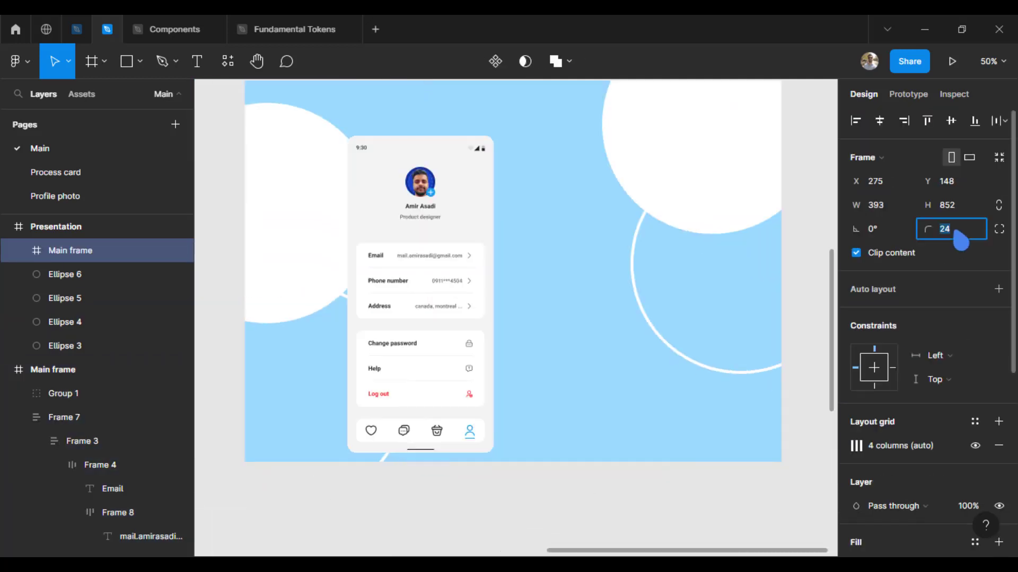
Step: Reposition the phone screen inside the frame, then move it out beside Presentation
{"action": "left_click_drag", "start_coordinate": [425, 357], "coordinate": [475, 339]}
{"action": "left_click_drag", "start_coordinate": [493, 325], "coordinate": [469, 393]}
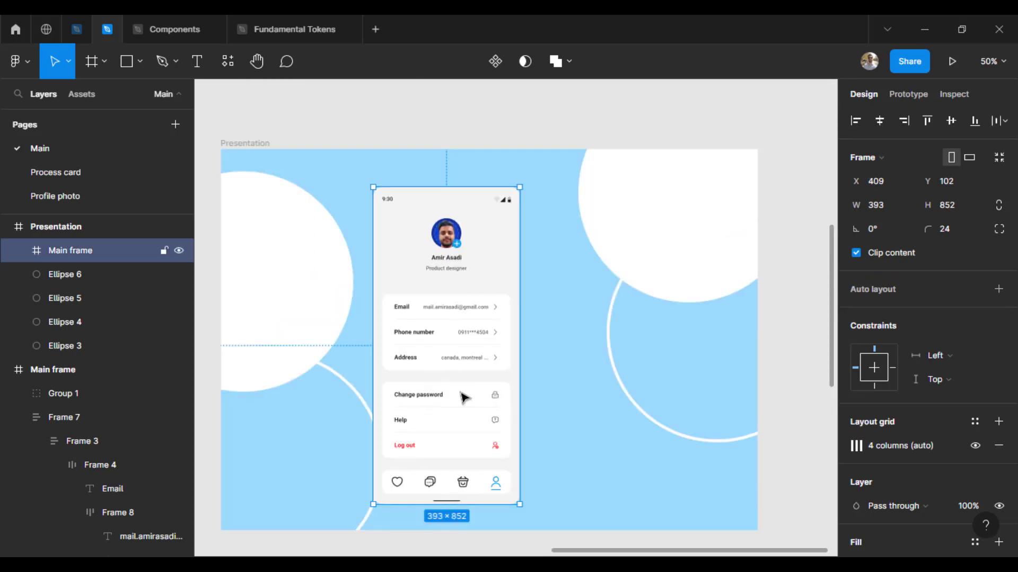
{"action": "left_click_drag", "start_coordinate": [421, 325], "coordinate": [392, 328]}
{"action": "left_click_drag", "start_coordinate": [397, 351], "coordinate": [407, 325]}
{"action": "left_click", "coordinate": [878, 226]}
{"action": "left_click_drag", "start_coordinate": [412, 267], "coordinate": [712, 245]}
Step: Build a row of three phone screens spaced 24 apart
{"action": "scroll", "coordinate": [712, 244], "scroll_direction": "right", "scroll_amount": 5}
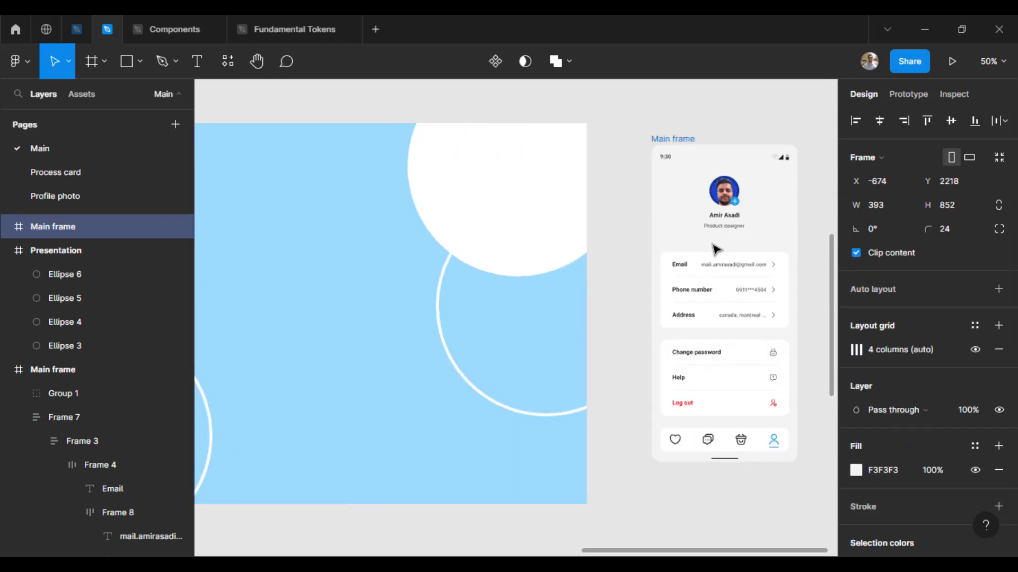
{"action": "left_click_drag", "start_coordinate": [414, 137], "coordinate": [742, 140]}
{"action": "left_click", "coordinate": [435, 137], "text": "shift"}
{"action": "left_click", "coordinate": [896, 283]}
{"action": "type", "text": "24"}
{"action": "key", "text": "Return"}
{"action": "key", "text": "ctrl+d"}
{"action": "key", "text": "ctrl+z"}
{"action": "left_click", "coordinate": [591, 122]}
{"action": "left_click", "coordinate": [718, 116]}
{"action": "scroll", "coordinate": [718, 116], "scroll_direction": "right", "scroll_amount": 1}
{"action": "key", "text": "ctrl+minus"}
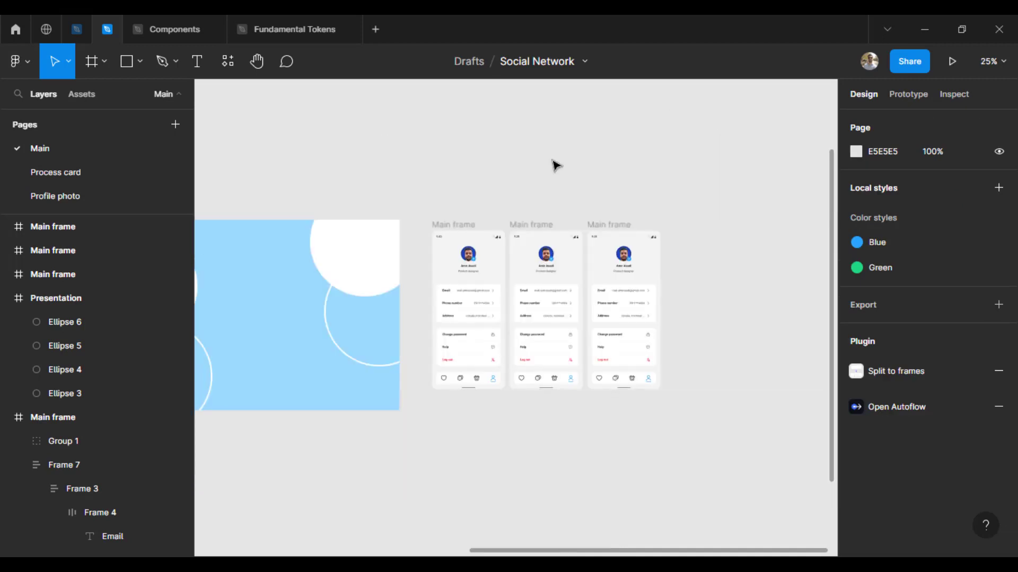
Step: Duplicate the row of three screens below as a second row
{"action": "left_click_drag", "start_coordinate": [425, 194], "coordinate": [676, 441]}
{"action": "left_click_drag", "start_coordinate": [447, 344], "coordinate": [447, 508]}
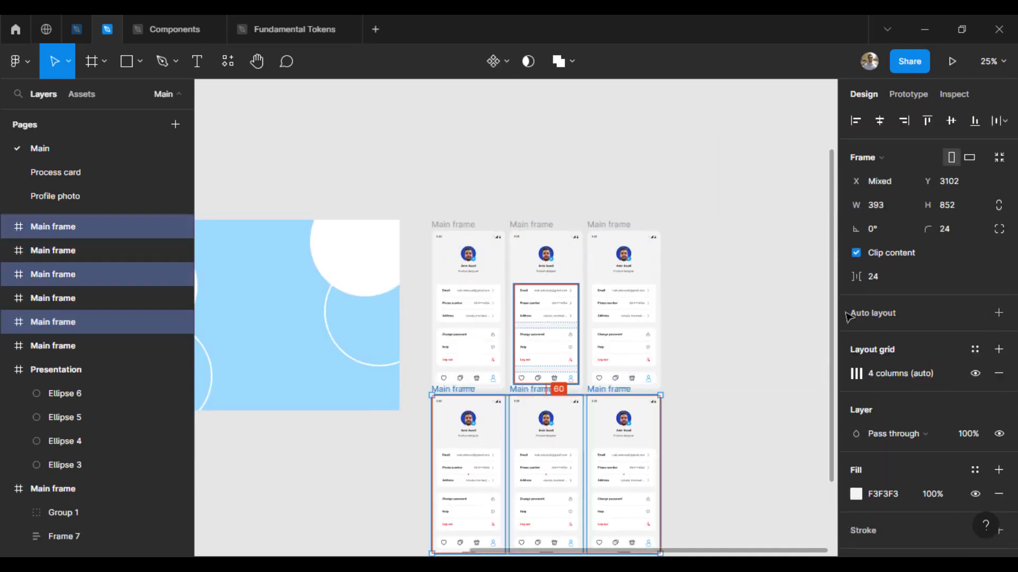
{"action": "key", "text": "shift+Up"}
{"action": "left_click", "coordinate": [710, 393]}
{"action": "left_click_drag", "start_coordinate": [710, 432], "coordinate": [697, 336]}
Step: Copy the top row down as a third row and select all nine screens
{"action": "left_click_drag", "start_coordinate": [404, 98], "coordinate": [683, 500]}
{"action": "left_click", "coordinate": [536, 116]}
{"action": "left_click_drag", "start_coordinate": [402, 106], "coordinate": [691, 297]}
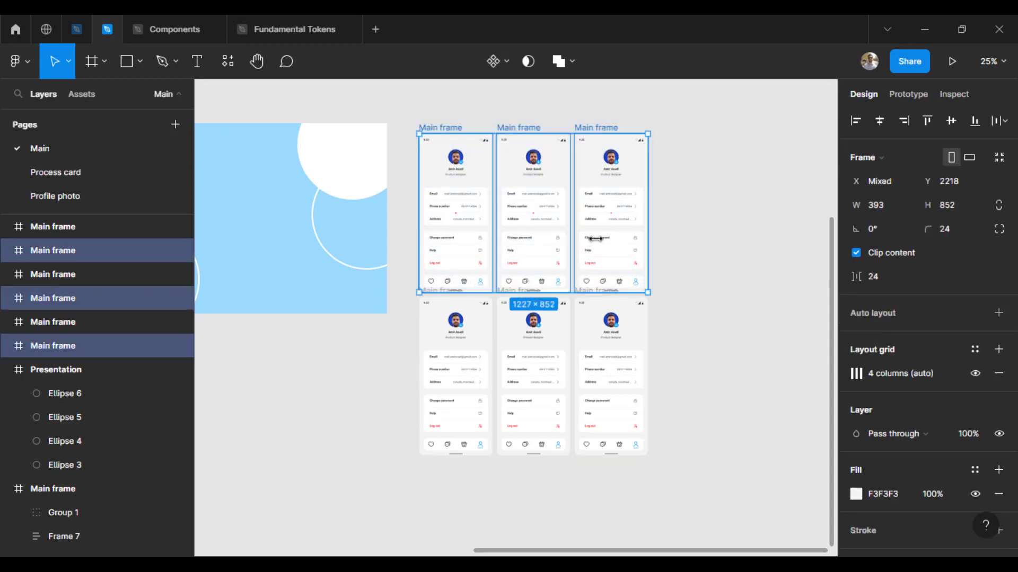
{"action": "left_click_drag", "start_coordinate": [440, 165], "coordinate": [448, 461]}
{"action": "left_click", "coordinate": [721, 414]}
{"action": "scroll", "coordinate": [721, 414], "scroll_direction": "down", "scroll_amount": 3}
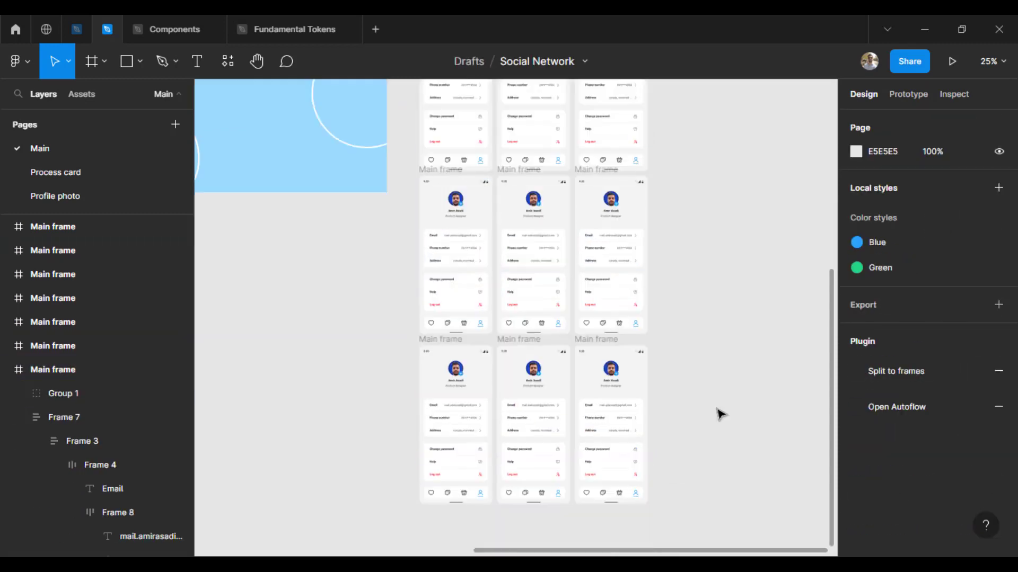
{"action": "left_click_drag", "start_coordinate": [678, 530], "coordinate": [416, 95]}
{"action": "scroll", "coordinate": [742, 262], "scroll_direction": "down", "scroll_amount": 5}
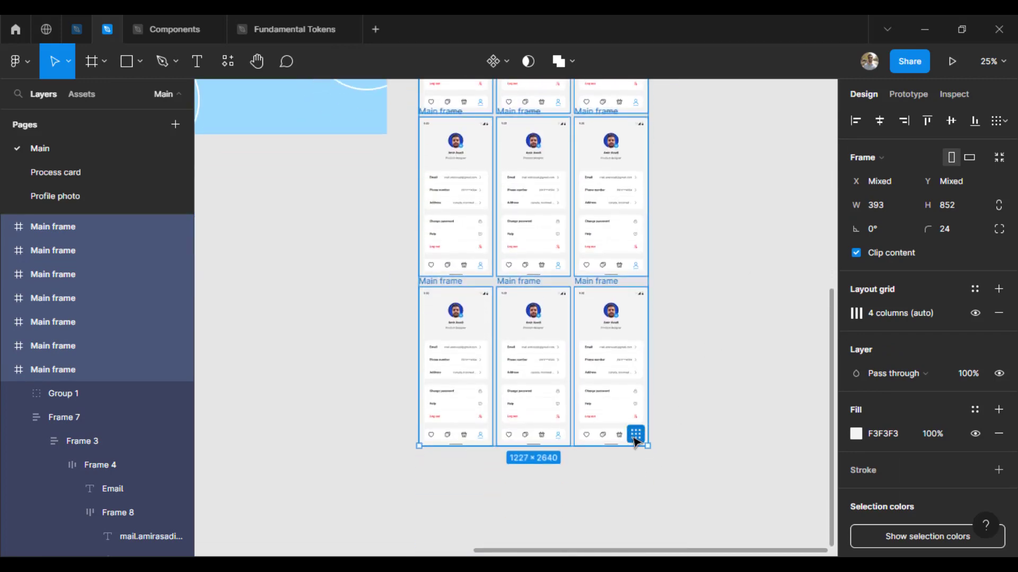
Step: Even out the screen grid with 40 spacing between the frames
{"action": "left_click", "coordinate": [635, 437]}
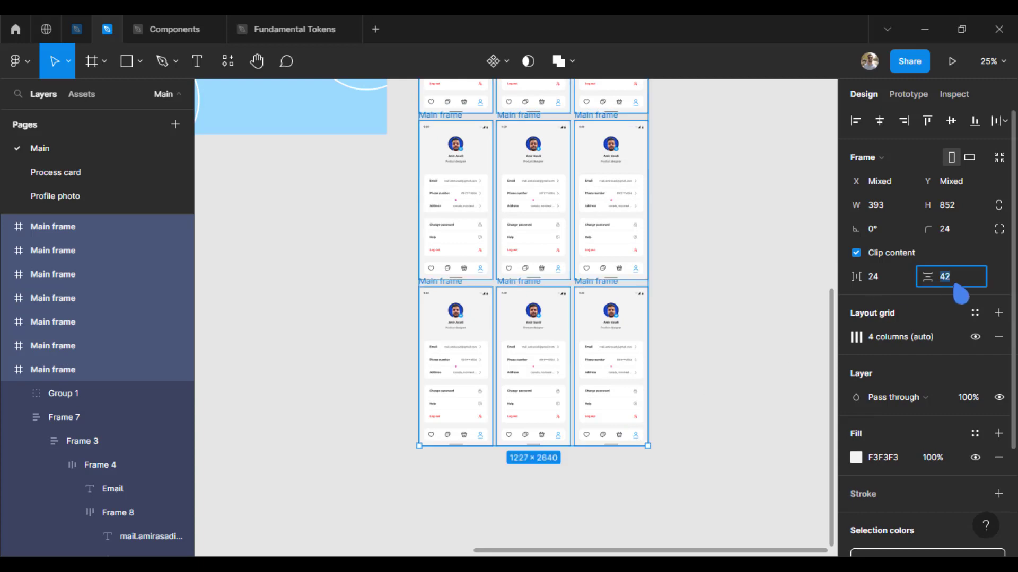
{"action": "left_click", "coordinate": [900, 282]}
{"action": "key", "text": "Return"}
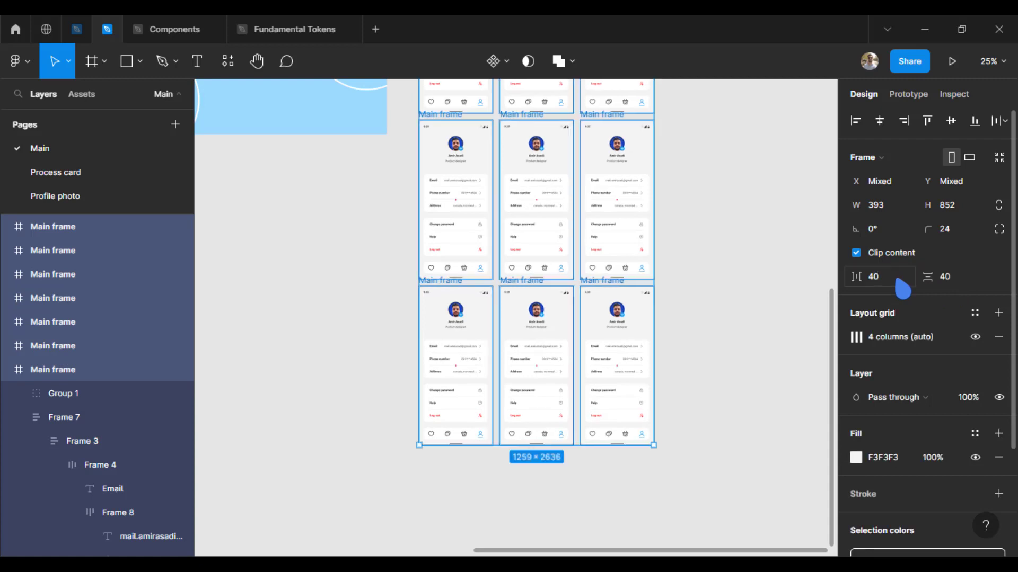
Step: Select the three middle-column frames and move them down in three large nudges
{"action": "left_click", "coordinate": [701, 354]}
{"action": "left_click_drag", "start_coordinate": [736, 233], "coordinate": [732, 299]}
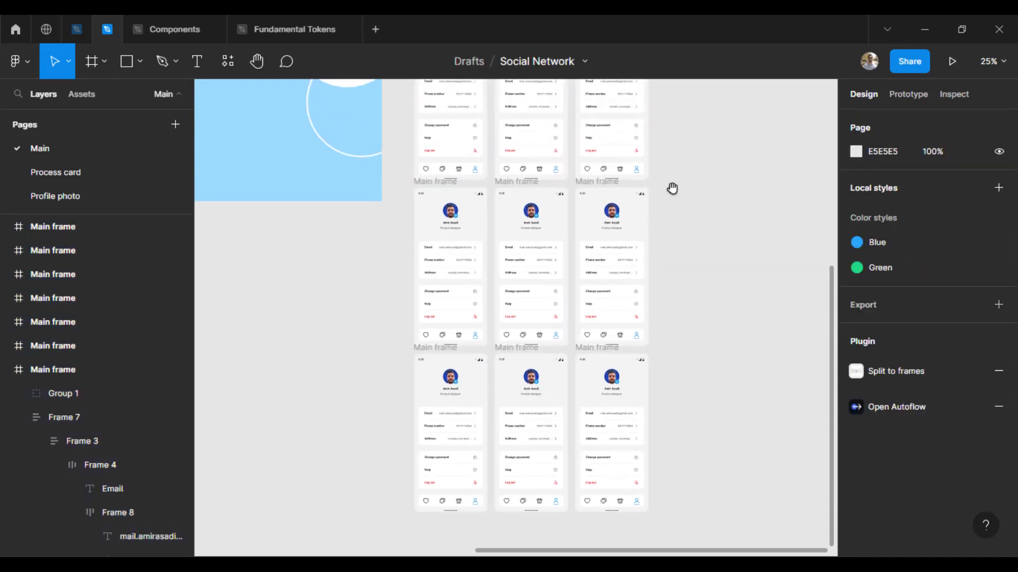
{"action": "left_click_drag", "start_coordinate": [672, 189], "coordinate": [671, 274]}
{"action": "left_click_drag", "start_coordinate": [490, 90], "coordinate": [577, 536]}
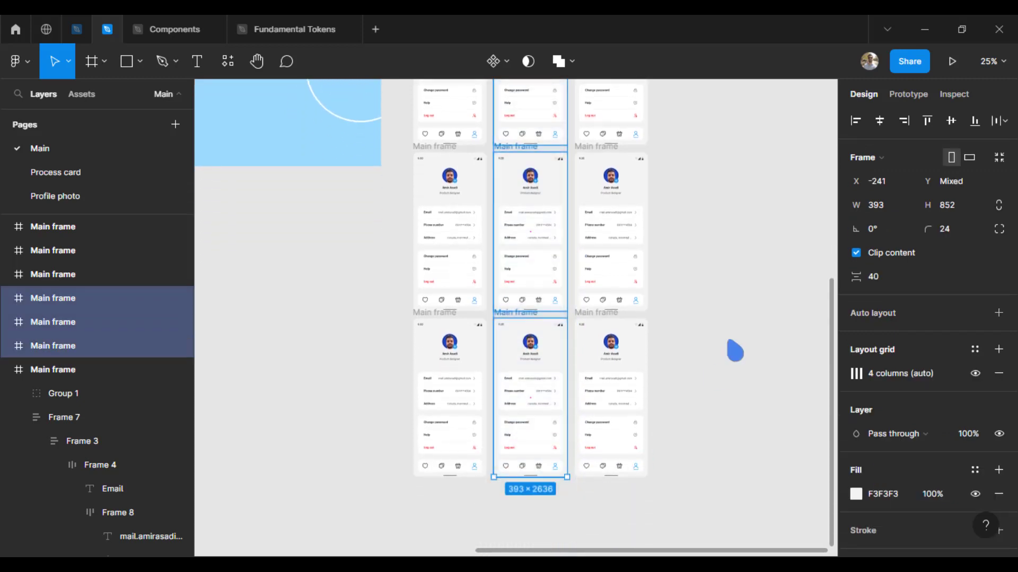
{"action": "key", "text": "shift+Down"}
{"action": "key", "text": "shift+Down"}
{"action": "key", "text": "shift+Down"}
{"action": "key", "text": "shift+Down"}
{"action": "key", "text": "shift+Down"}
{"action": "key", "text": "shift+Down"}
{"action": "key", "text": "shift+Down"}
{"action": "key", "text": "shift+Down"}
{"action": "key", "text": "shift+Down"}
{"action": "key", "text": "shift+Down"}
{"action": "key", "text": "shift+Down"}
{"action": "key", "text": "shift+Down"}
{"action": "key", "text": "shift+Down"}
{"action": "key", "text": "shift+Down"}
{"action": "key", "text": "shift+Down"}
{"action": "key", "text": "shift+Down"}
{"action": "key", "text": "shift+Down"}
{"action": "key", "text": "shift+Down"}
{"action": "key", "text": "shift+Down"}
{"action": "key", "text": "shift+Down"}
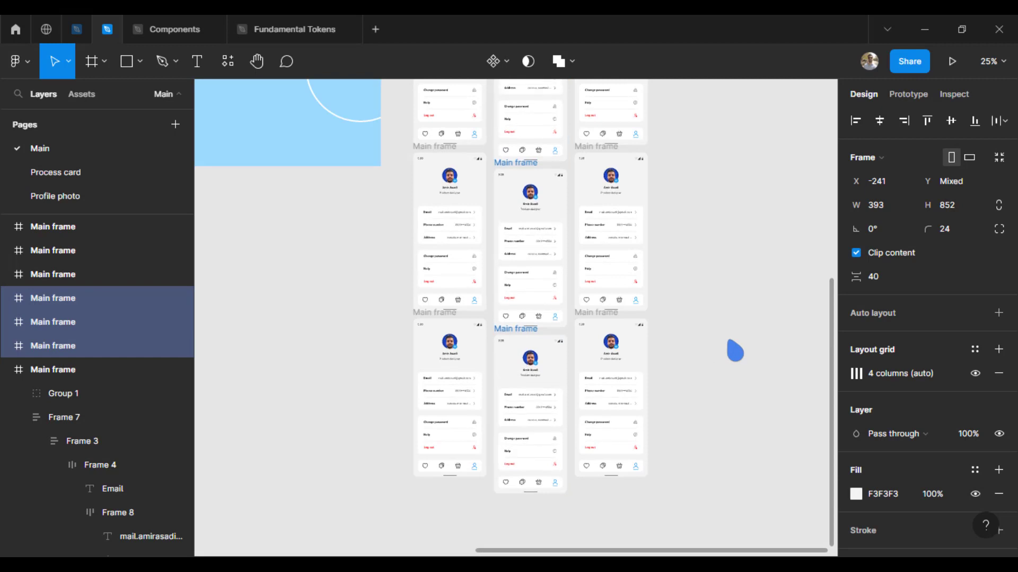
{"action": "key", "text": "shift+Down"}
{"action": "key", "text": "shift+Down"}
{"action": "key", "text": "shift+Down"}
{"action": "key", "text": "shift+Down"}
{"action": "key", "text": "shift+Down"}
{"action": "key", "text": "shift+Down"}
{"action": "key", "text": "shift+Down"}
{"action": "key", "text": "shift+Down"}
{"action": "key", "text": "shift+Down"}
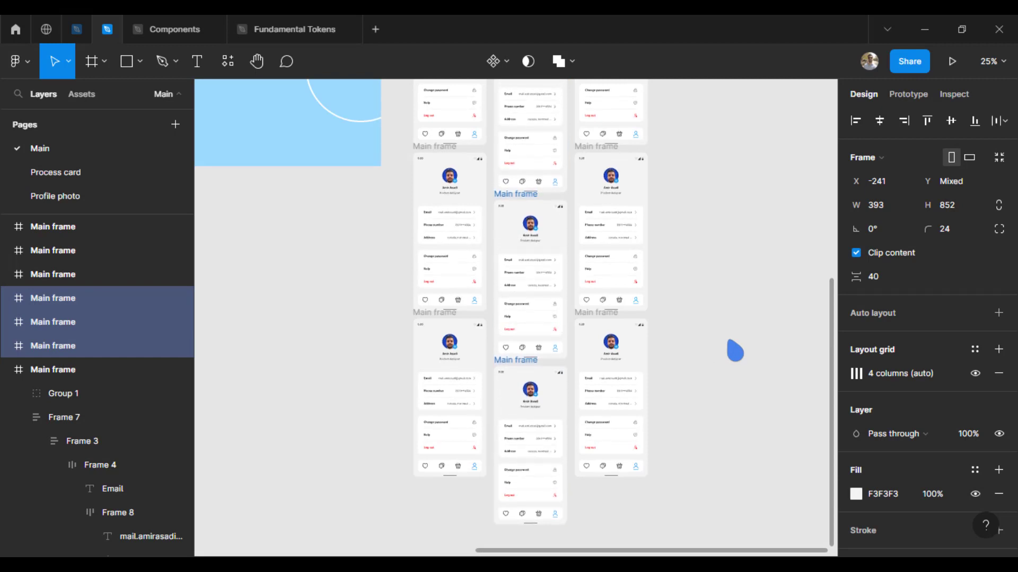
{"action": "key", "text": "shift+Down"}
{"action": "key", "text": "shift+Down"}
{"action": "key", "text": "shift+Down"}
{"action": "key", "text": "shift+Down"}
{"action": "key", "text": "shift+Down"}
{"action": "key", "text": "shift+Down"}
{"action": "key", "text": "shift+Down"}
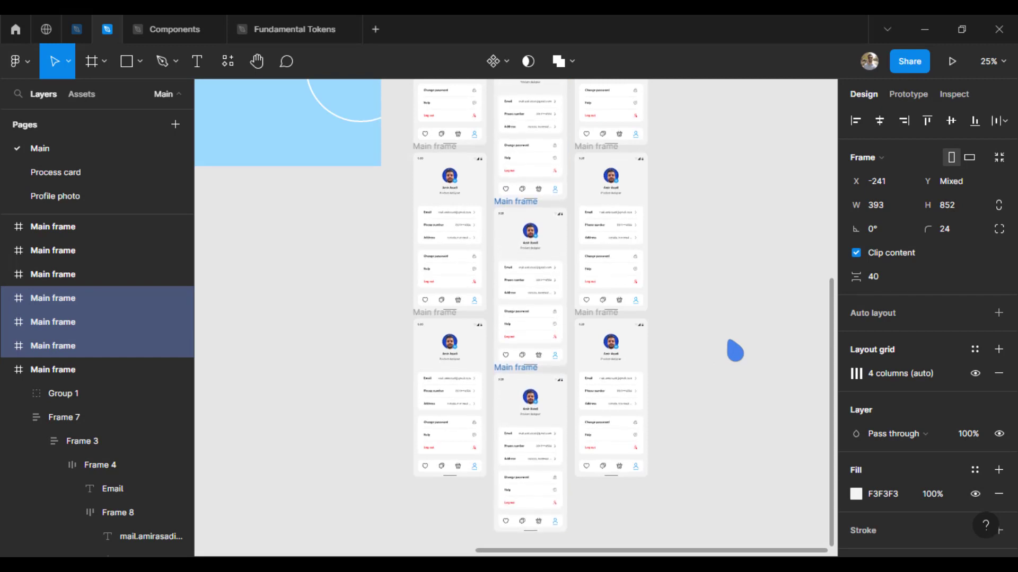
{"action": "left_click", "coordinate": [736, 351]}
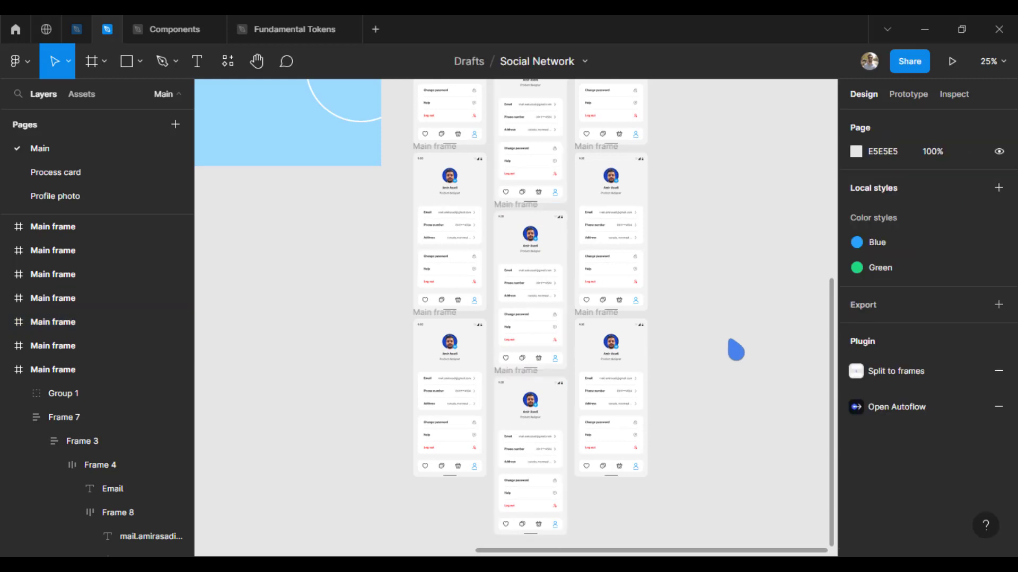
Step: Group all the phone mockup frames and rotate the group to -10°
{"action": "key", "text": "minus"}
{"action": "left_click_drag", "start_coordinate": [663, 463], "coordinate": [469, 126]}
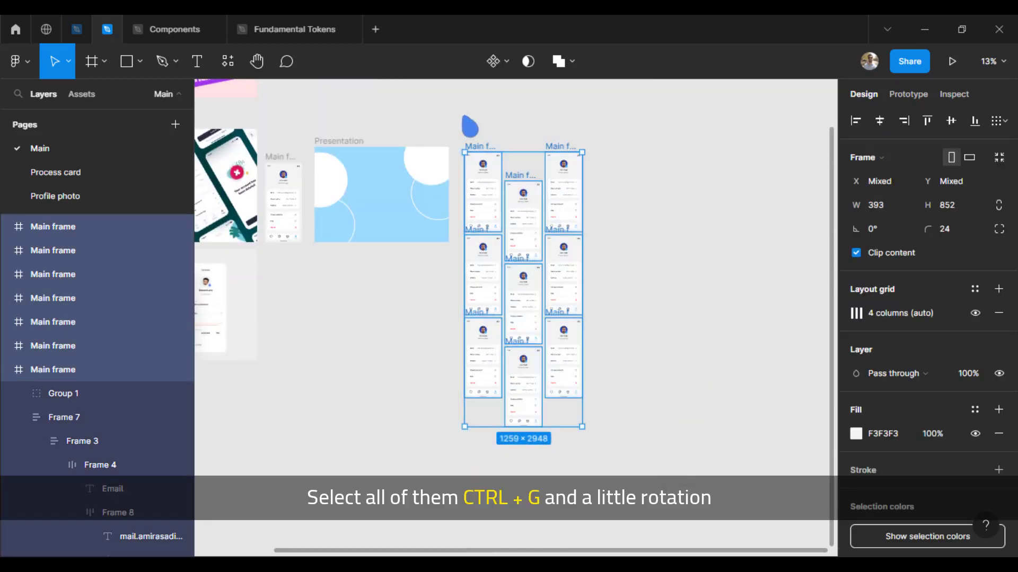
{"action": "key", "text": "ctrl+g"}
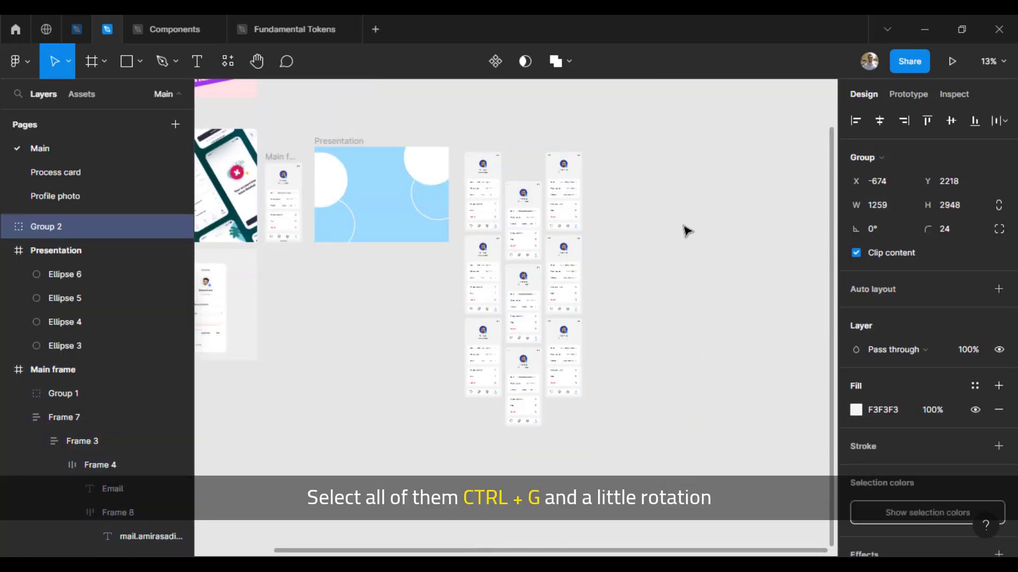
{"action": "type", "text": "10"}
{"action": "key", "text": "Return"}
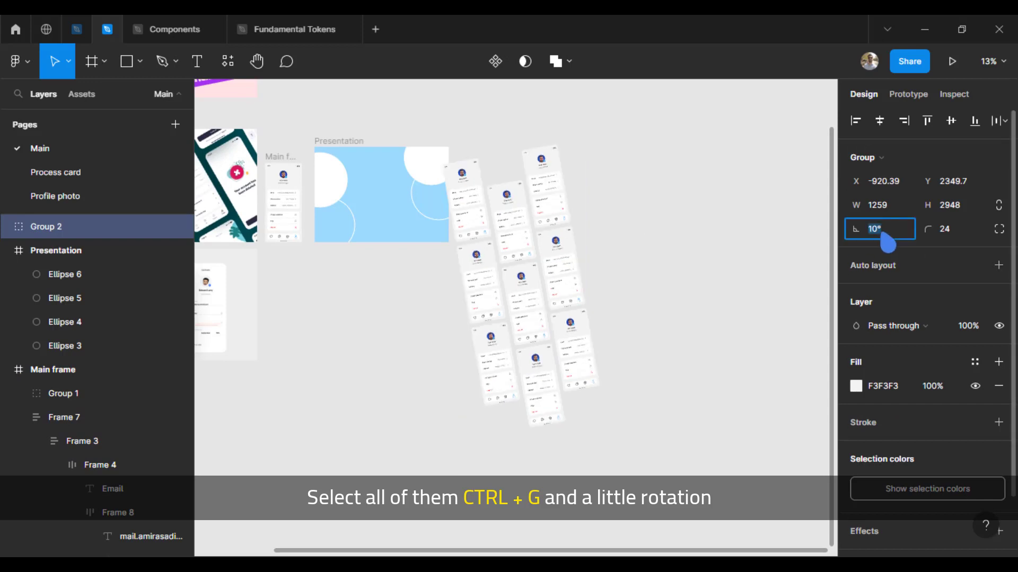
{"action": "key", "text": "shift+Down"}
{"action": "key", "text": "shift+Down"}
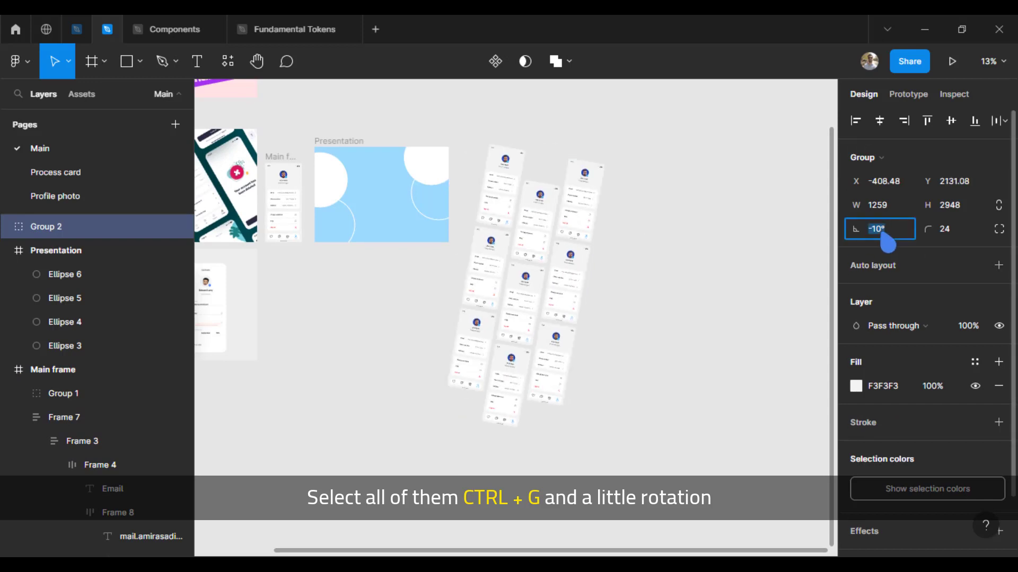
Step: Drag the tilted phone group into the Presentation frame and position it
{"action": "left_click_drag", "start_coordinate": [486, 268], "coordinate": [408, 204]}
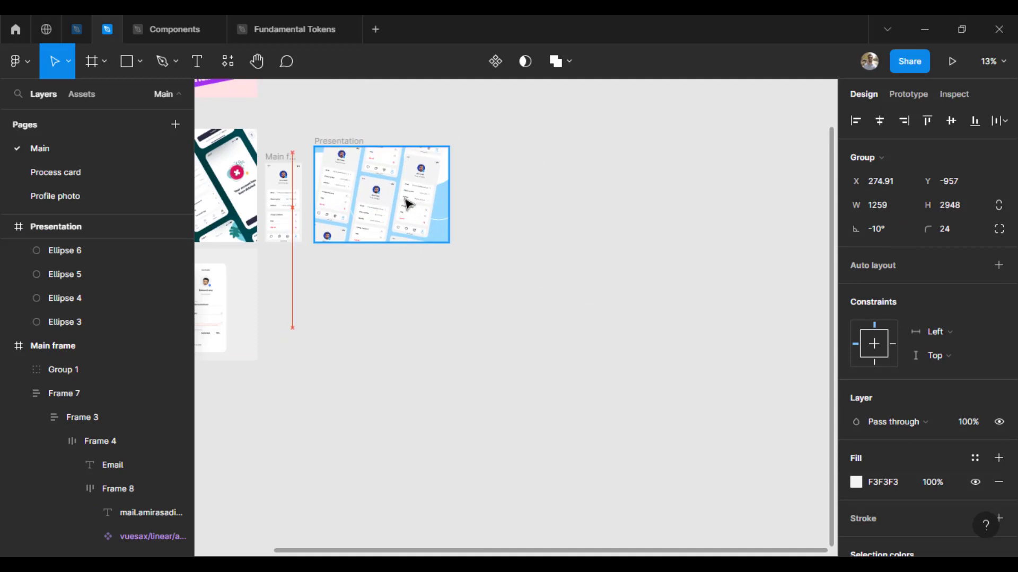
{"action": "left_click_drag", "start_coordinate": [484, 229], "coordinate": [593, 316]}
{"action": "key", "text": "ctrl+plus"}
{"action": "left_click_drag", "start_coordinate": [542, 273], "coordinate": [550, 229]}
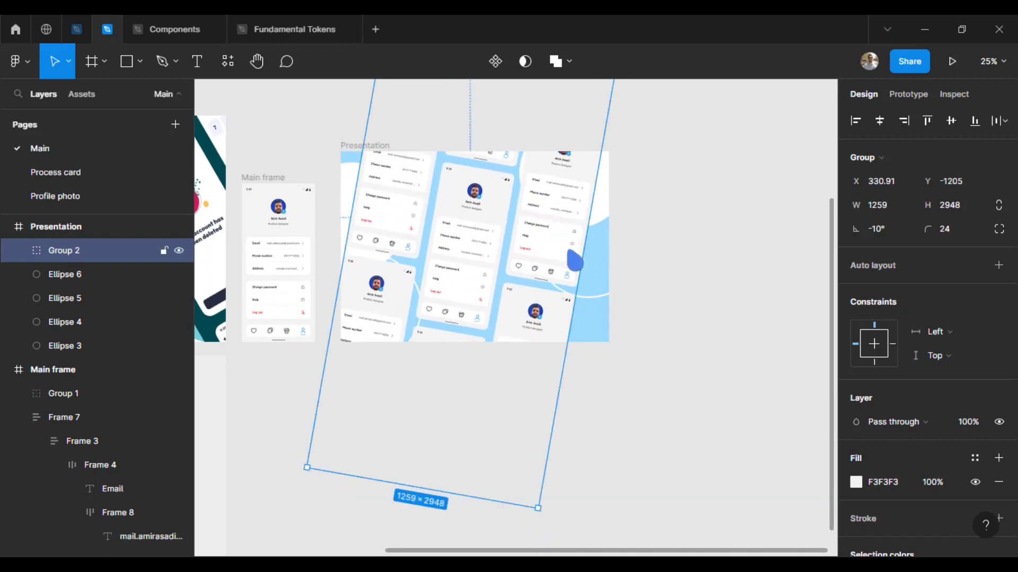
Step: Select the centre phone inside Group 2 and duplicate it
{"action": "left_click", "coordinate": [657, 411]}
{"action": "key", "text": "ctrl+plus"}
{"action": "scroll", "coordinate": [428, 270], "scroll_direction": "up", "scroll_amount": 1}
{"action": "double_click", "coordinate": [427, 272]}
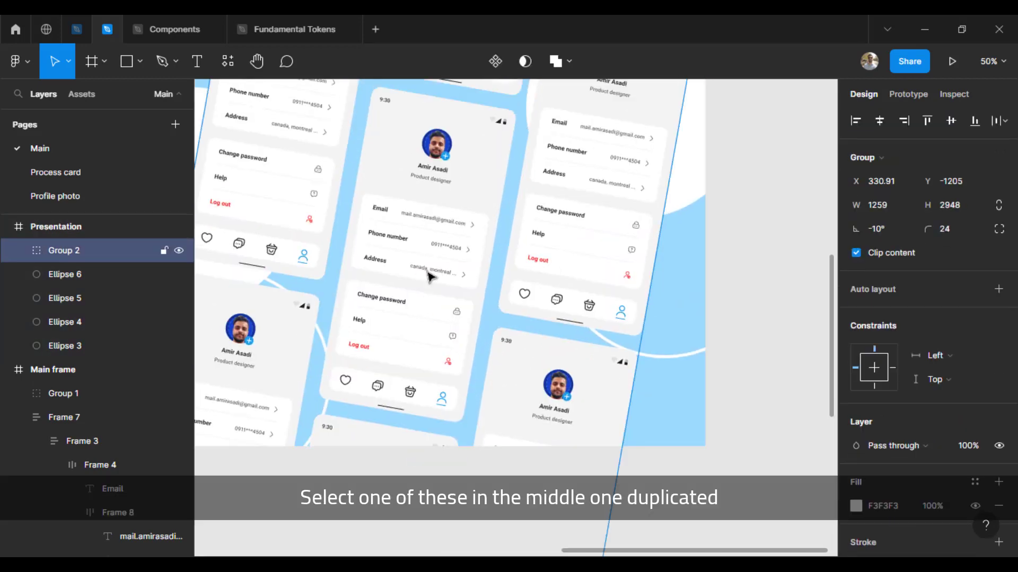
{"action": "double_click", "coordinate": [427, 273]}
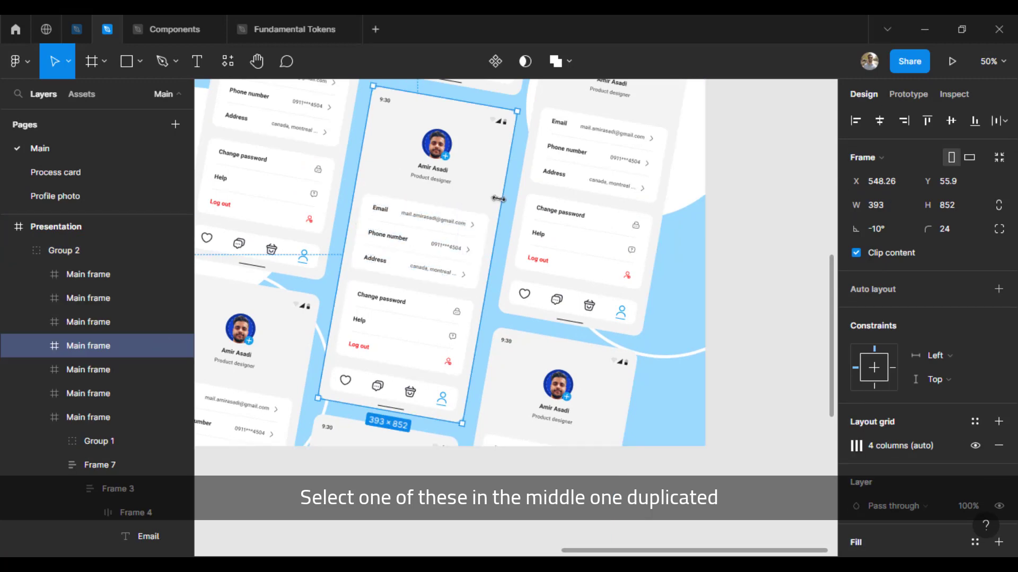
{"action": "key", "text": "ctrl+d"}
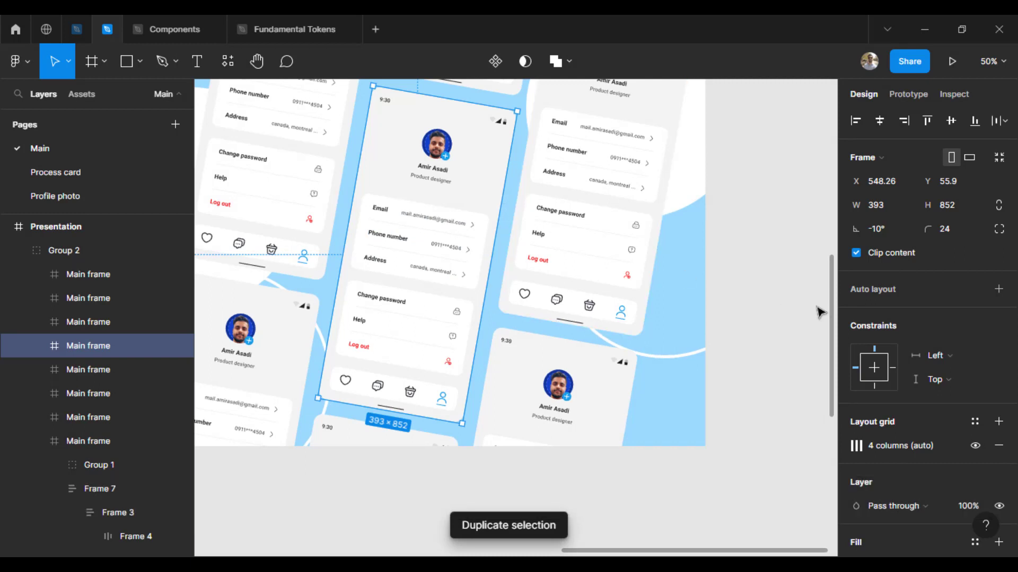
Step: Nudge the copy slightly right and down, to X 572.26, Y 79.9
{"action": "key", "text": "Tab"}
{"action": "key", "text": "Tab"}
{"action": "key", "text": "Tab"}
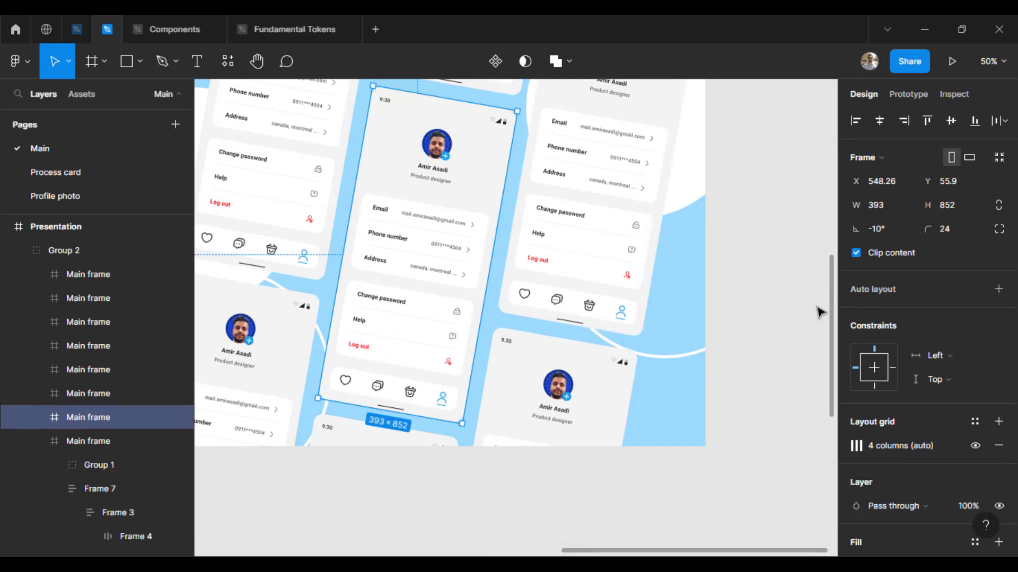
{"action": "key", "text": "Right"}
{"action": "key", "text": "Right"}
{"action": "key", "text": "Right"}
{"action": "key", "text": "Right"}
{"action": "key", "text": "Right"}
{"action": "key", "text": "Right"}
{"action": "key", "text": "Right"}
{"action": "key", "text": "Right"}
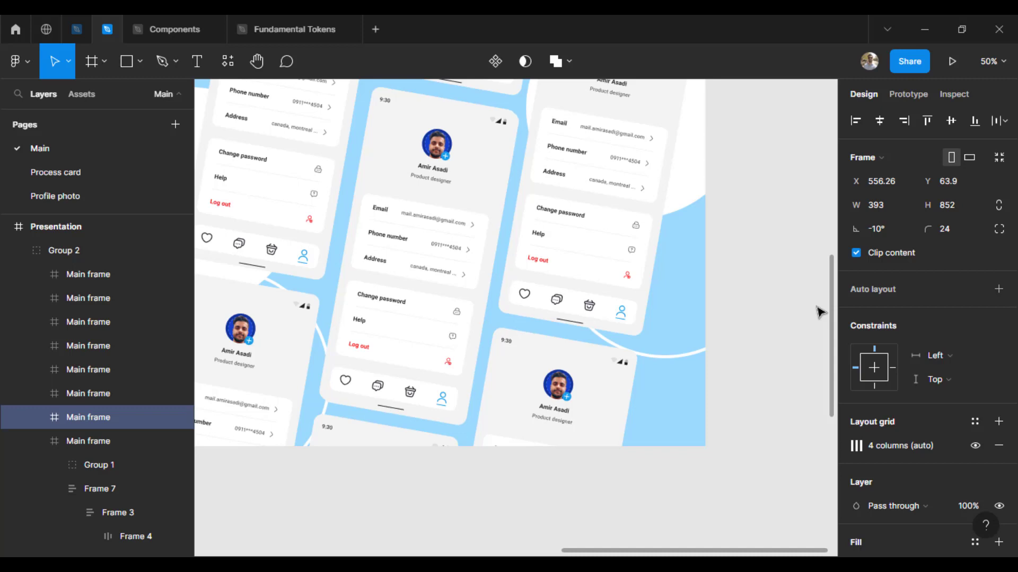
{"action": "key", "text": "Right"}
{"action": "key", "text": "Right"}
{"action": "key", "text": "Right"}
{"action": "key", "text": "Right"}
{"action": "key", "text": "Right"}
{"action": "key", "text": "Right"}
{"action": "key", "text": "Right"}
{"action": "key", "text": "Right"}
{"action": "key", "text": "Down"}
{"action": "key", "text": "Down"}
{"action": "key", "text": "Down"}
{"action": "key", "text": "Down"}
{"action": "key", "text": "Down"}
{"action": "key", "text": "Down"}
{"action": "key", "text": "Down"}
{"action": "key", "text": "Down"}
{"action": "key", "text": "Right"}
{"action": "key", "text": "Right"}
{"action": "key", "text": "Right"}
{"action": "key", "text": "Right"}
{"action": "key", "text": "Right"}
{"action": "key", "text": "Right"}
{"action": "key", "text": "Right"}
{"action": "key", "text": "Right"}
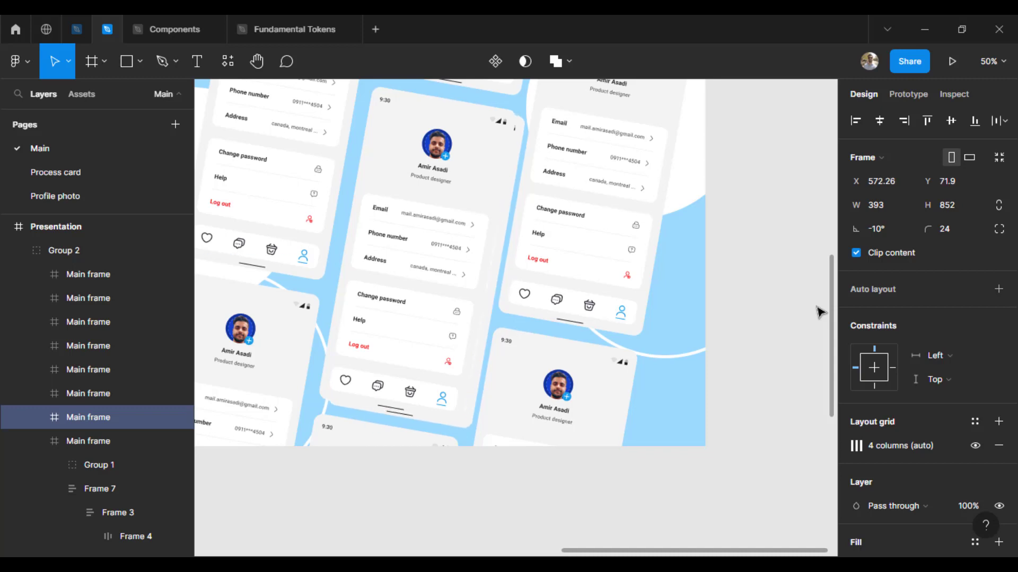
{"action": "scroll", "coordinate": [901, 371], "scroll_direction": "down", "scroll_amount": 6}
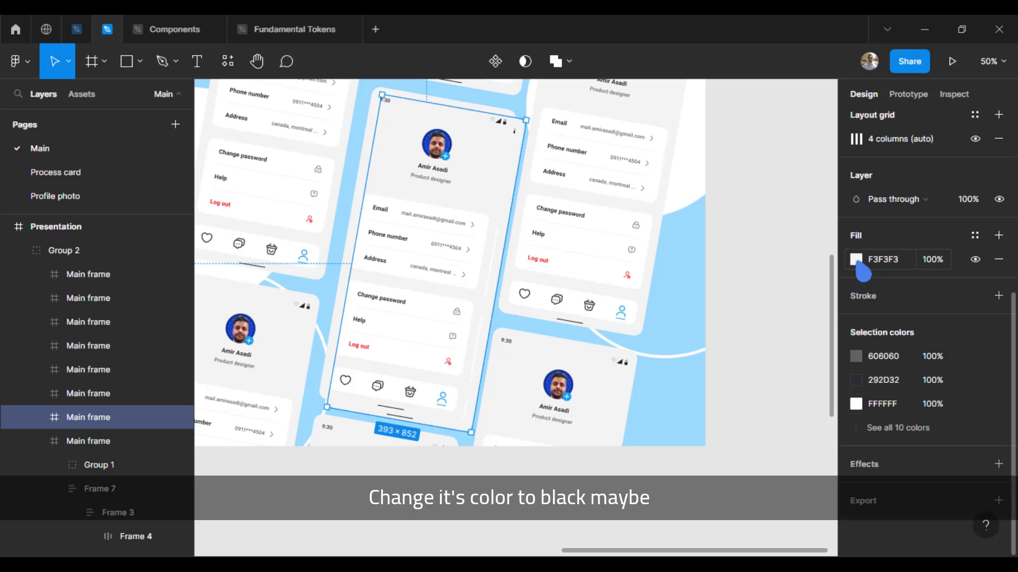
Step: Give the duplicate a dark 252525 fill at 69% opacity
{"action": "left_click", "coordinate": [856, 260]}
{"action": "left_click_drag", "start_coordinate": [684, 386], "coordinate": [615, 347]}
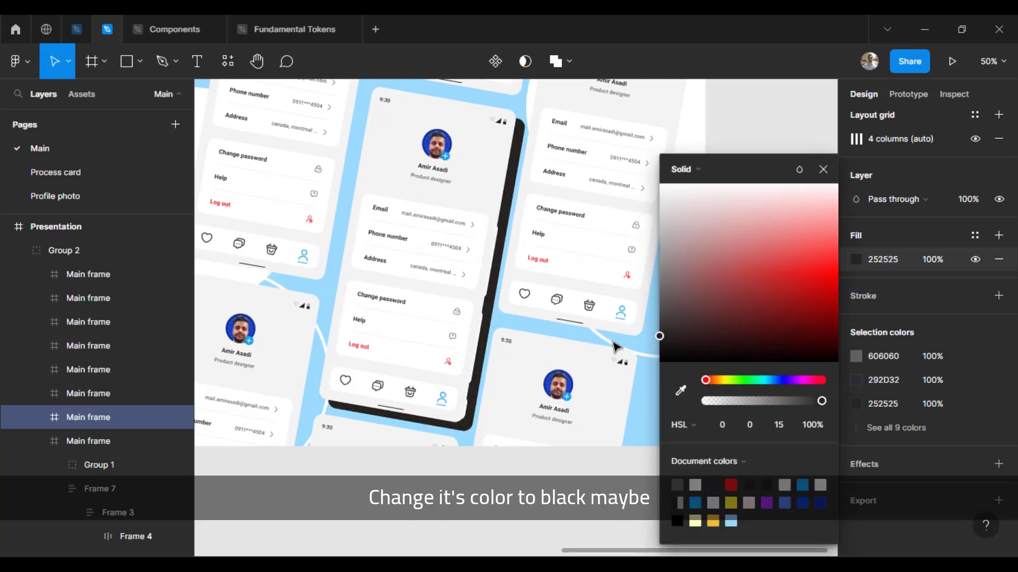
{"action": "left_click_drag", "start_coordinate": [822, 401], "coordinate": [786, 401]}
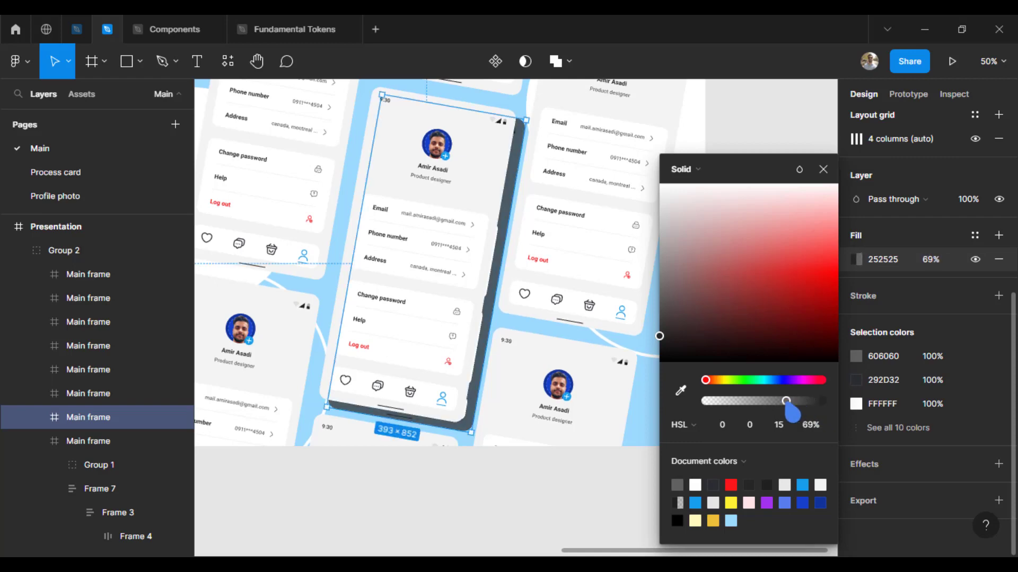
Step: Expand the copy in the layer list and select one of its phone frames
{"action": "left_click", "coordinate": [35, 420]}
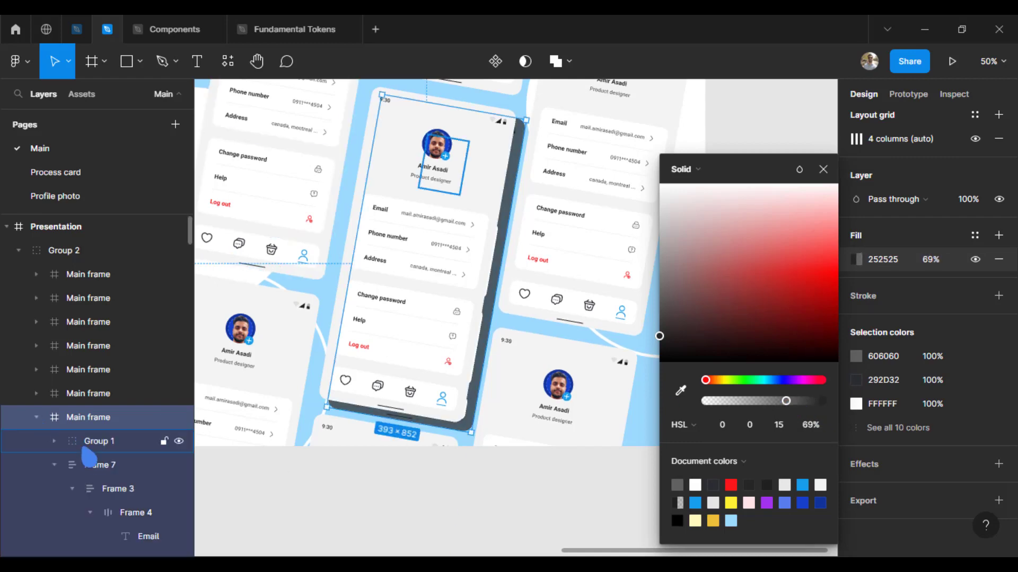
{"action": "left_click", "coordinate": [84, 447]}
{"action": "key", "text": "ctrl+a"}
{"action": "key", "text": "Escape"}
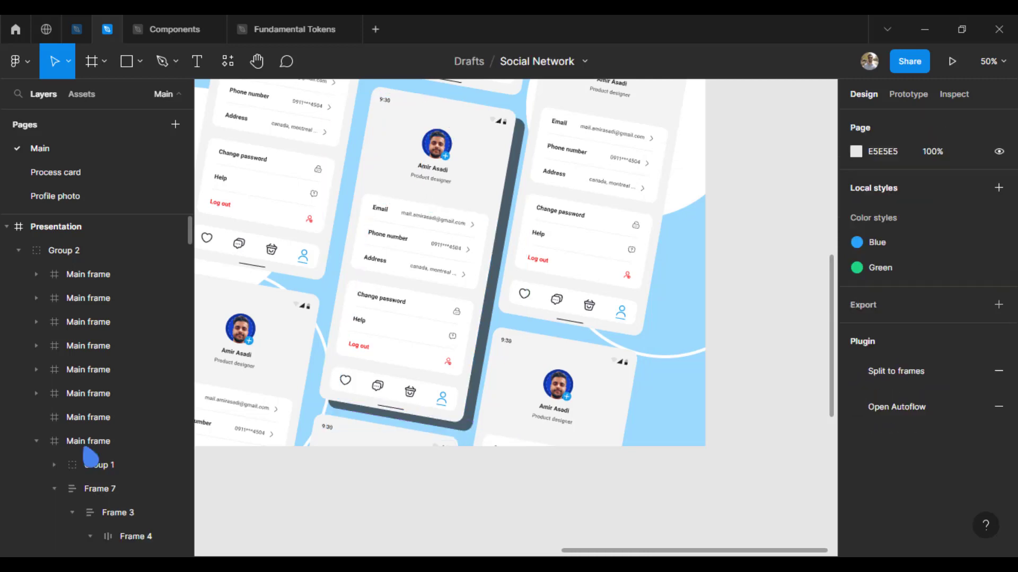
{"action": "left_click", "coordinate": [99, 448]}
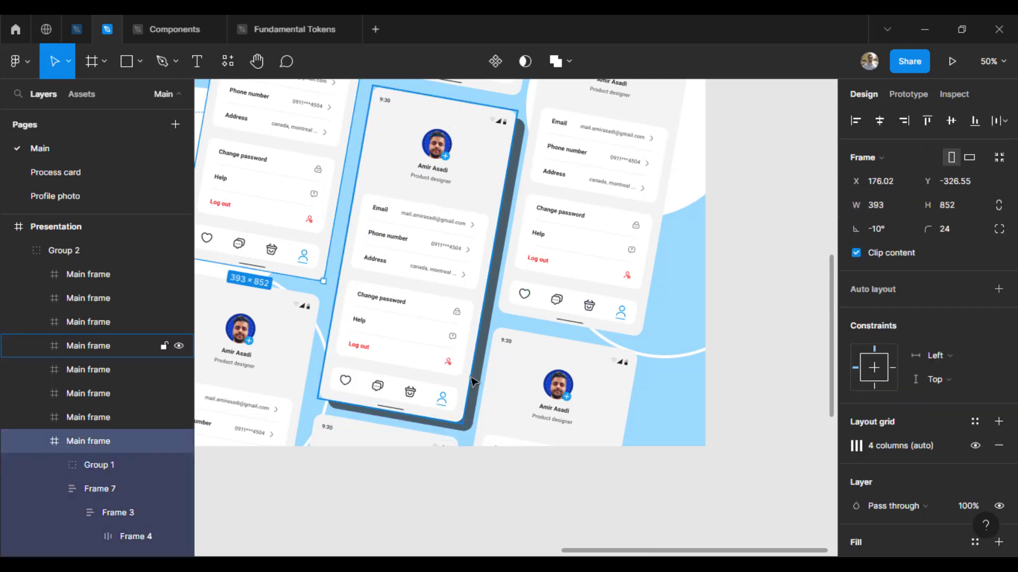
Step: Rename the dark copy's layer to 'Shadow'
{"action": "left_click", "coordinate": [482, 383]}
{"action": "key", "text": "ctrl+r"}
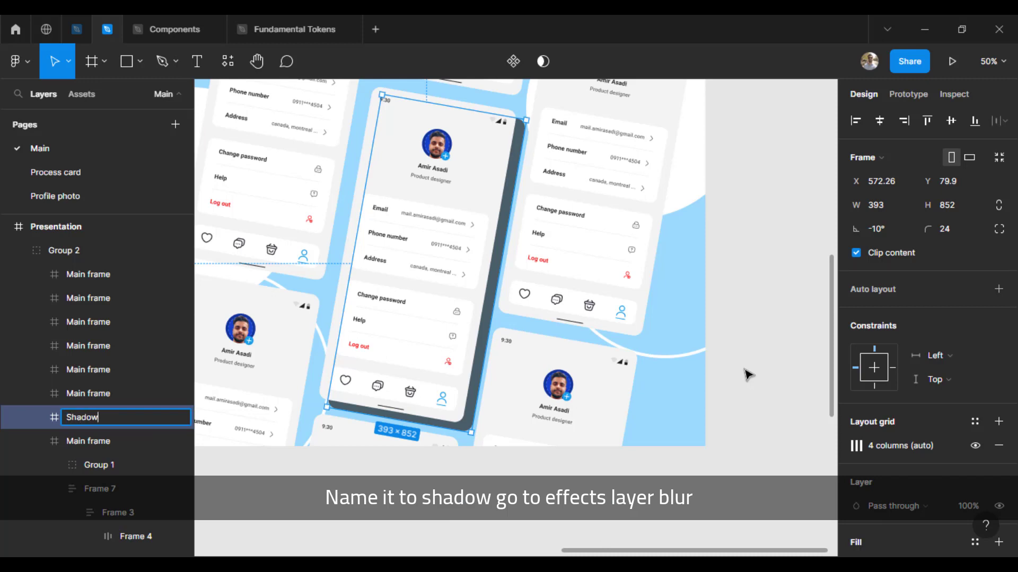
{"action": "type", "text": "Shadow"}
{"action": "key", "text": "Return"}
Step: Add a Layer blur effect to Shadow and raise the blur to 84
{"action": "scroll", "coordinate": [977, 422], "scroll_direction": "down", "scroll_amount": 3}
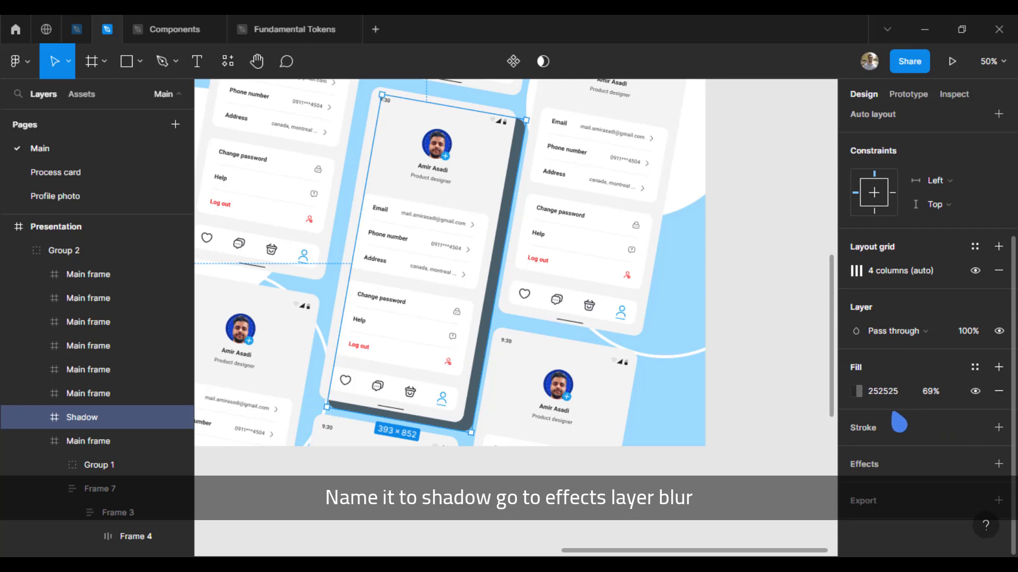
{"action": "left_click", "coordinate": [977, 465]}
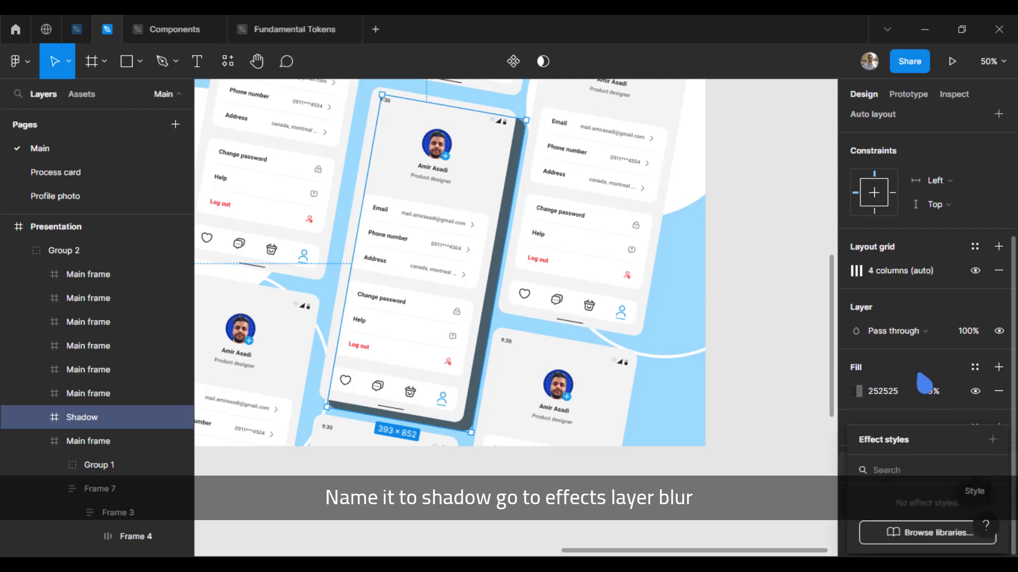
{"action": "left_click", "coordinate": [921, 352]}
{"action": "left_click", "coordinate": [998, 464]}
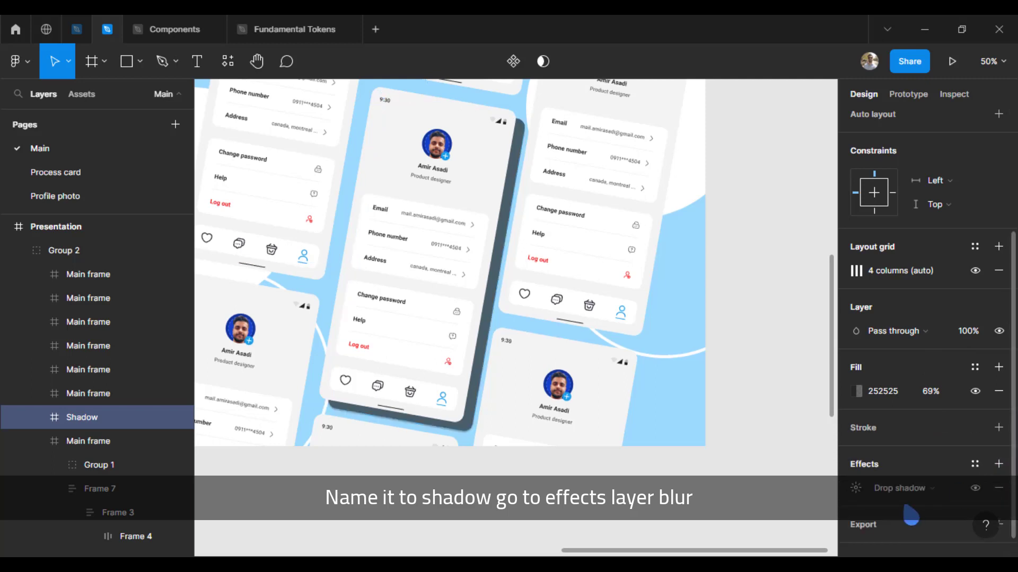
{"action": "left_click", "coordinate": [912, 488]}
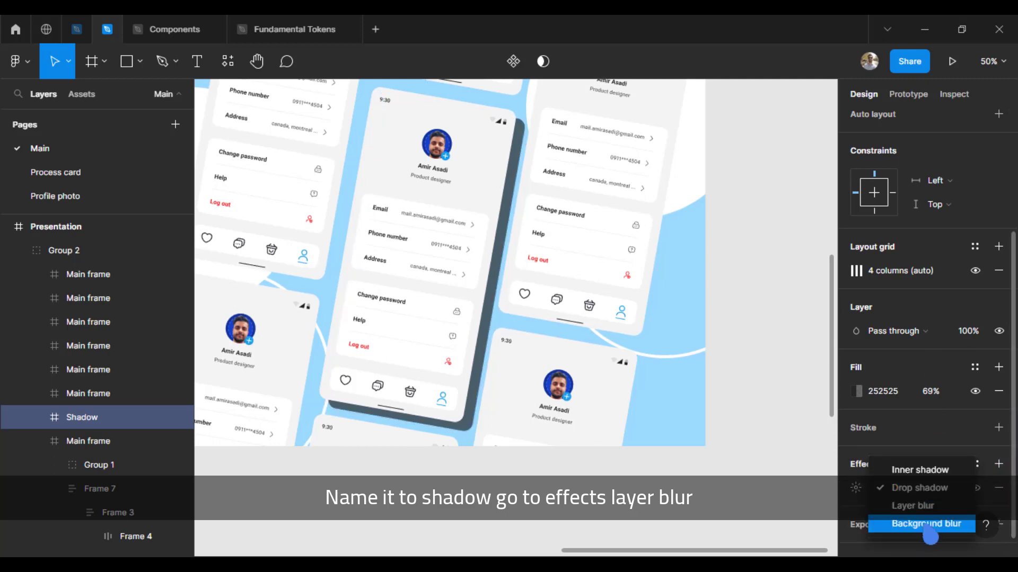
{"action": "left_click", "coordinate": [925, 506]}
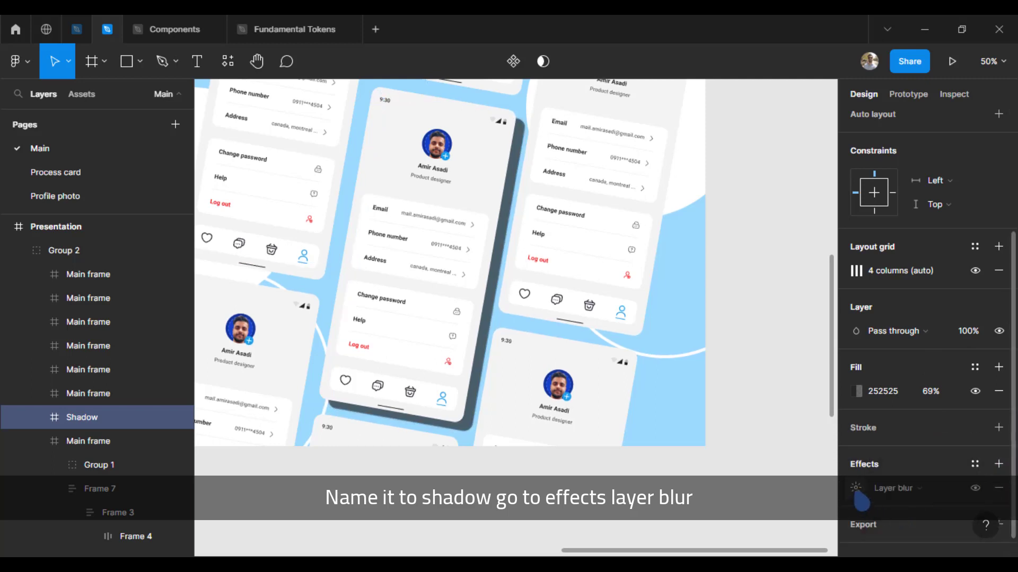
{"action": "left_click", "coordinate": [856, 489]}
{"action": "key", "text": "Up"}
{"action": "key", "text": "Up"}
{"action": "key", "text": "Up"}
{"action": "key", "text": "Up"}
{"action": "key", "text": "Up"}
{"action": "key", "text": "Up"}
{"action": "key", "text": "Up"}
{"action": "key", "text": "Up"}
{"action": "key", "text": "Up"}
{"action": "key", "text": "Up"}
{"action": "key", "text": "Up"}
{"action": "key", "text": "Up"}
{"action": "key", "text": "Up"}
{"action": "key", "text": "Up"}
{"action": "key", "text": "Up"}
{"action": "key", "text": "Up"}
{"action": "key", "text": "Up"}
{"action": "key", "text": "Up"}
{"action": "key", "text": "Up"}
{"action": "key", "text": "Up"}
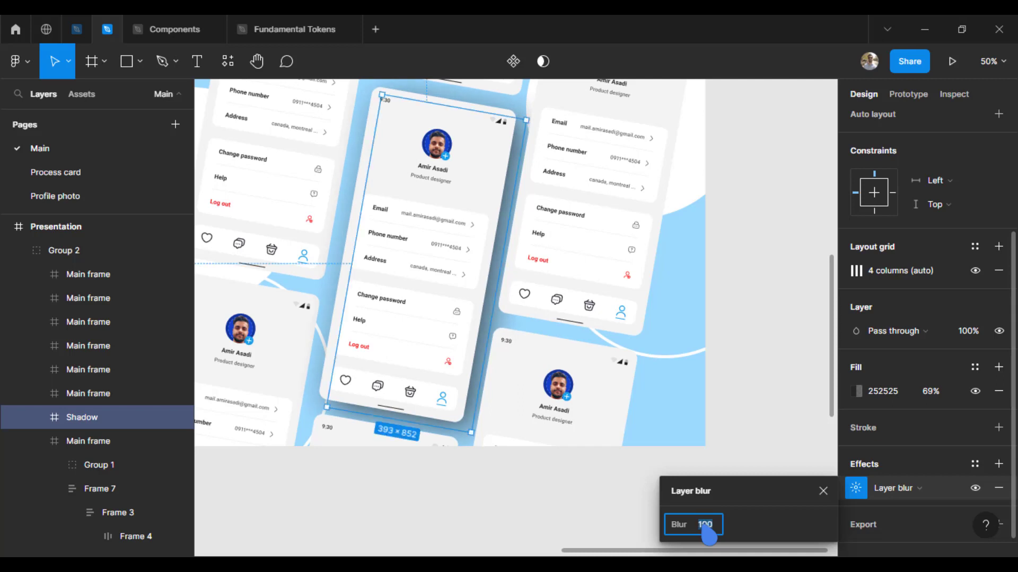
{"action": "key", "text": "Up"}
{"action": "key", "text": "Up"}
{"action": "key", "text": "Up"}
{"action": "key", "text": "Up"}
{"action": "key", "text": "Up"}
{"action": "key", "text": "Up"}
{"action": "key", "text": "Up"}
{"action": "key", "text": "Up"}
{"action": "key", "text": "Return"}
{"action": "left_click", "coordinate": [822, 496]}
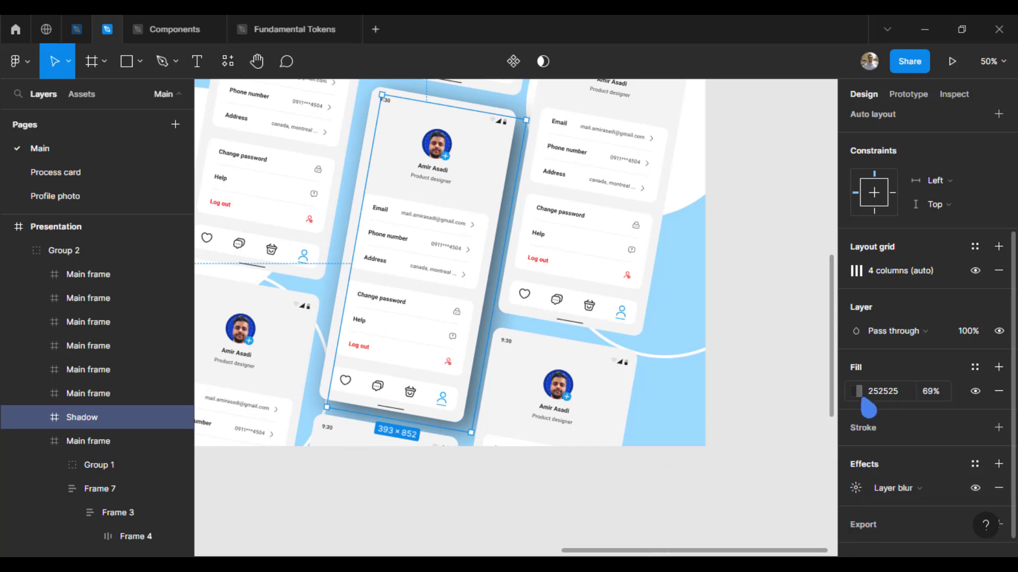
Step: Fill Shadow with the avatar badge blue, deepened to 005E93
{"action": "left_click", "coordinate": [855, 394]}
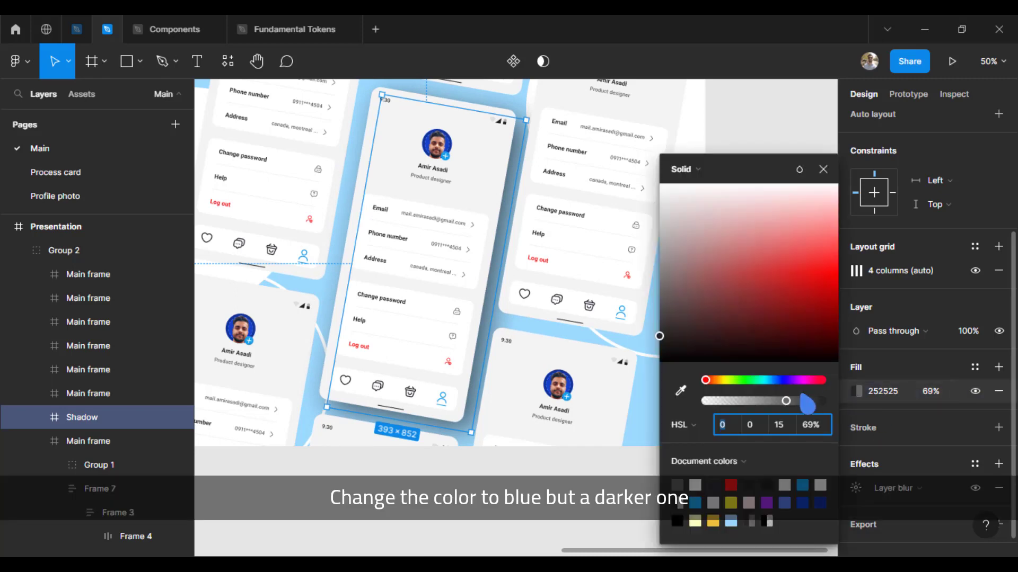
{"action": "left_click", "coordinate": [680, 391]}
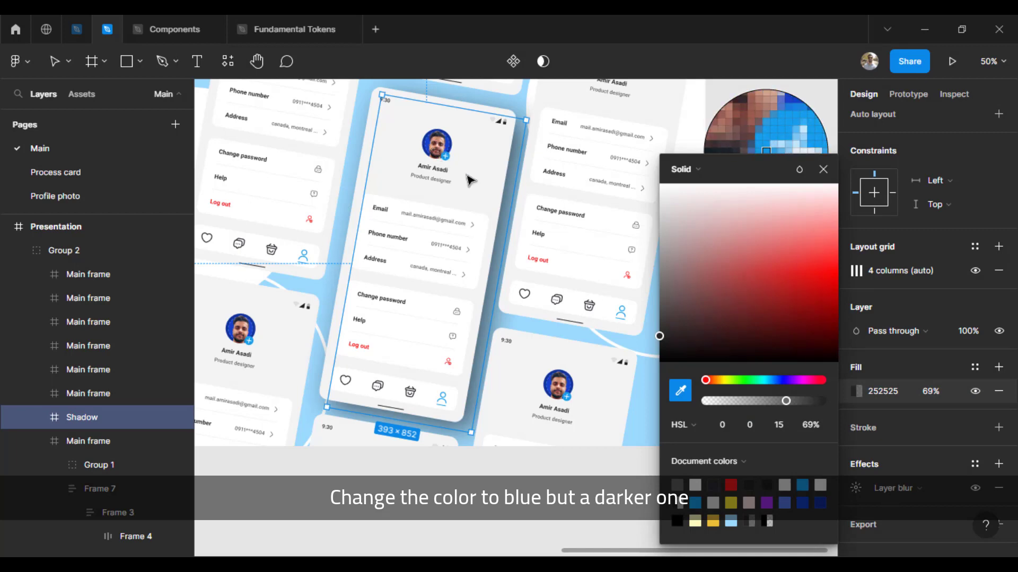
{"action": "left_click", "coordinate": [443, 156]}
{"action": "left_click_drag", "start_coordinate": [823, 274], "coordinate": [867, 325]}
{"action": "left_click", "coordinate": [763, 295]}
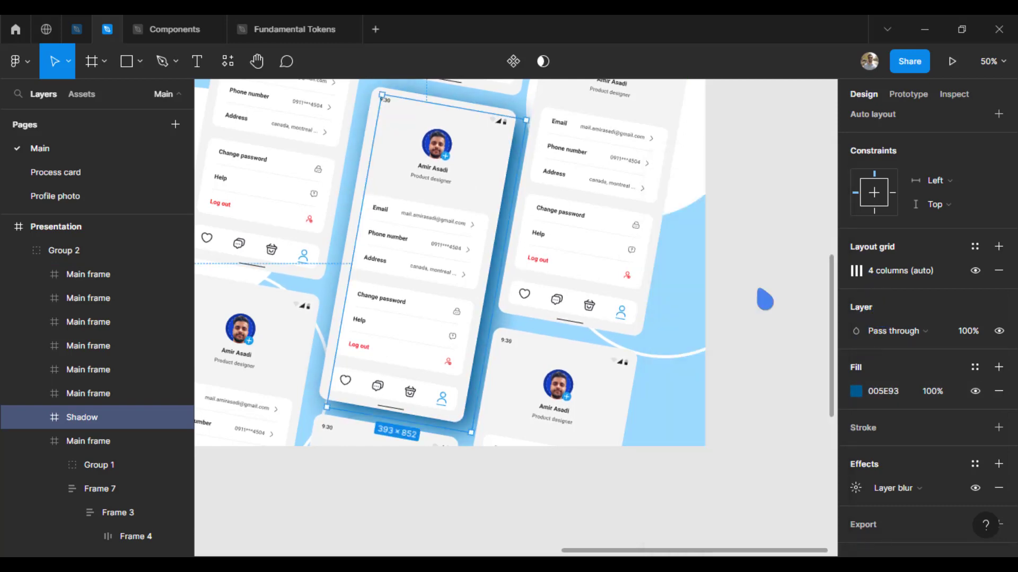
Step: Bring the centre phone and Shadow forward, nudge Shadow right and reduce its opacity
{"action": "left_click", "coordinate": [358, 225], "text": "shift"}
{"action": "key", "text": "]"}
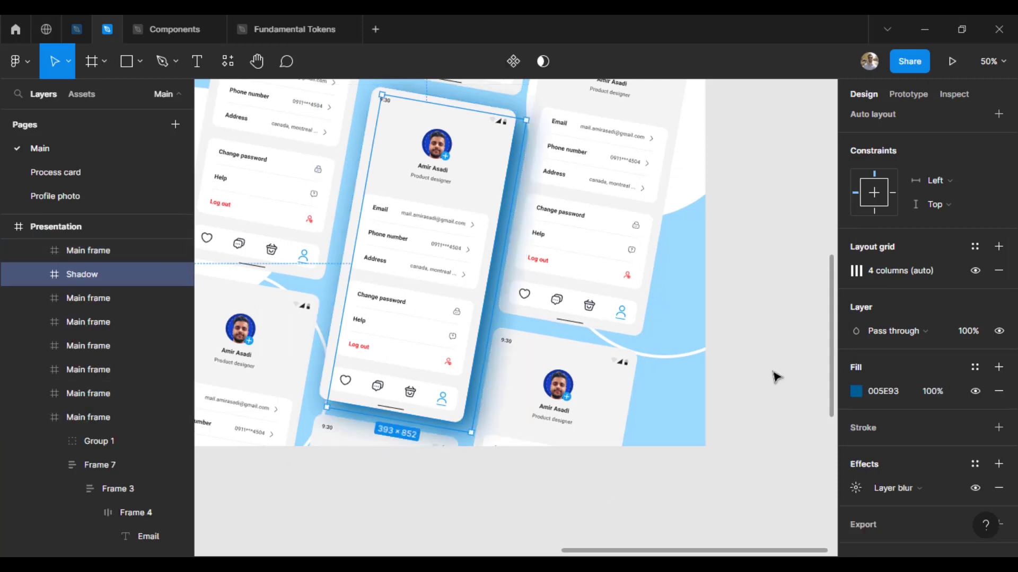
{"action": "key", "text": "shift+Right"}
{"action": "key", "text": "shift+Right"}
{"action": "key", "text": "shift+Right"}
{"action": "key", "text": "shift+Right"}
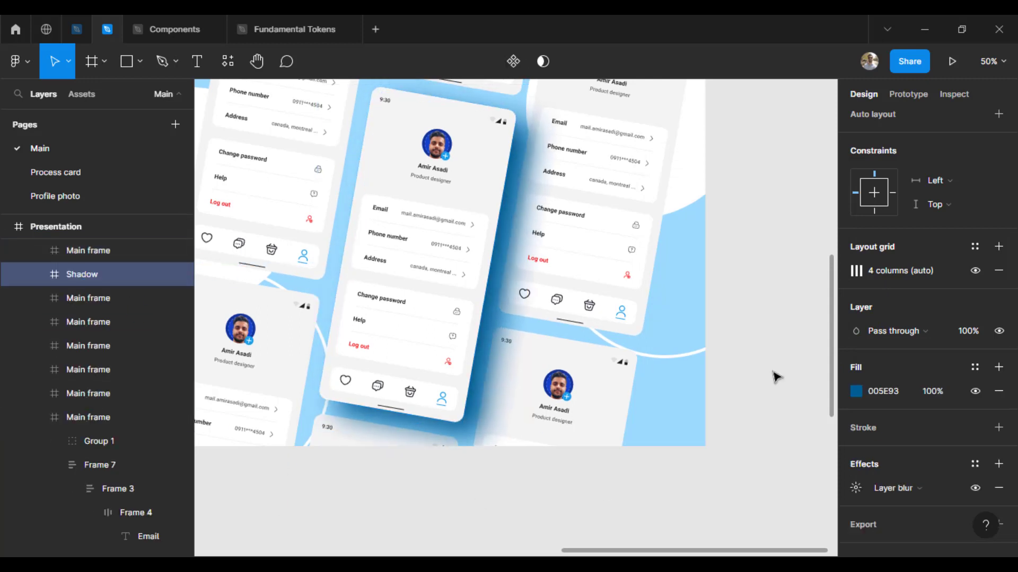
{"action": "left_click", "coordinate": [856, 391]}
{"action": "left_click_drag", "start_coordinate": [821, 401], "coordinate": [774, 404]}
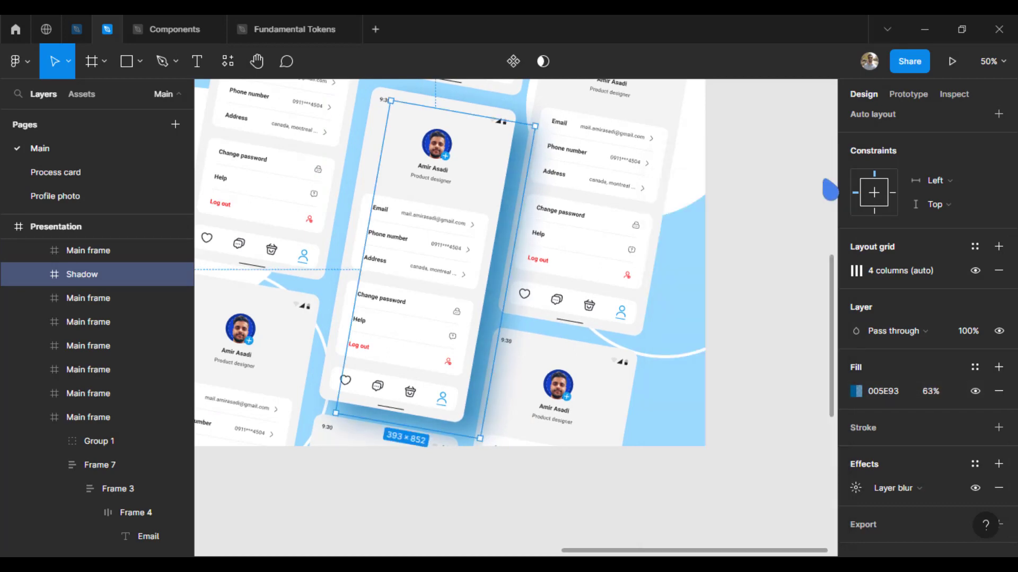
{"action": "key", "text": "Escape"}
Step: Nudge the Shadow layer down and to the right
{"action": "key", "text": "ctrl+minus"}
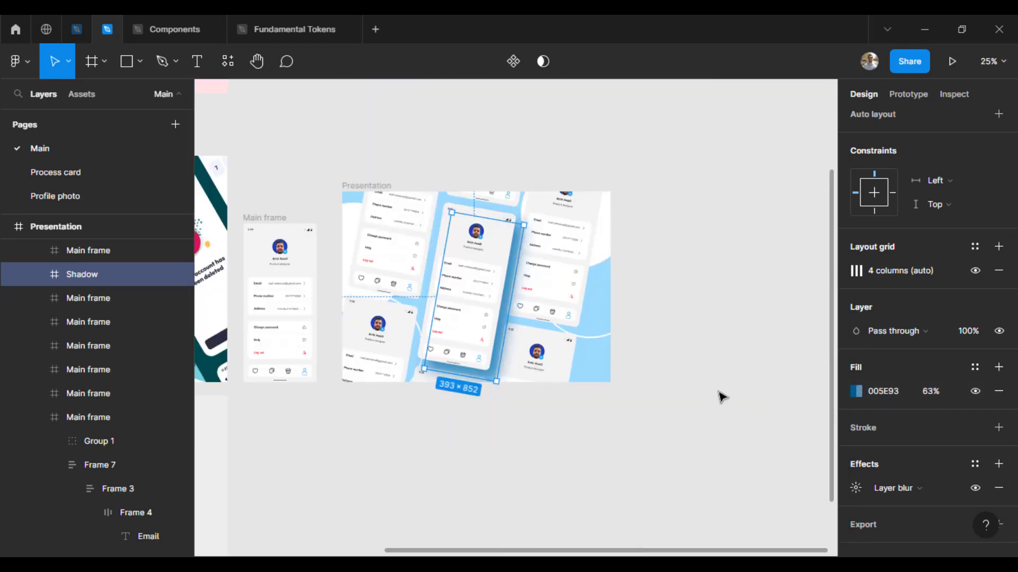
{"action": "left_click", "coordinate": [719, 390]}
{"action": "left_click", "coordinate": [499, 353], "text": "ctrl"}
{"action": "key", "text": "shift+Down"}
{"action": "key", "text": "shift+Down"}
{"action": "key", "text": "shift+Right"}
{"action": "key", "text": "shift+Right"}
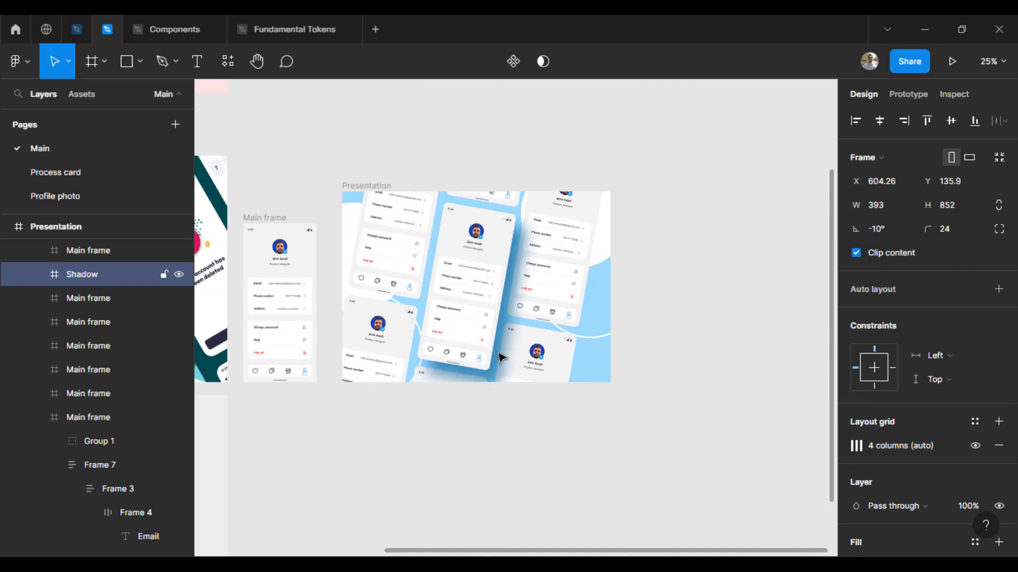
Step: Set the Shadow fill opacity to 60%
{"action": "left_click", "coordinate": [704, 499]}
{"action": "left_click", "coordinate": [483, 381]}
{"action": "scroll", "coordinate": [927, 464], "scroll_direction": "down", "scroll_amount": 3}
{"action": "left_click", "coordinate": [855, 367]}
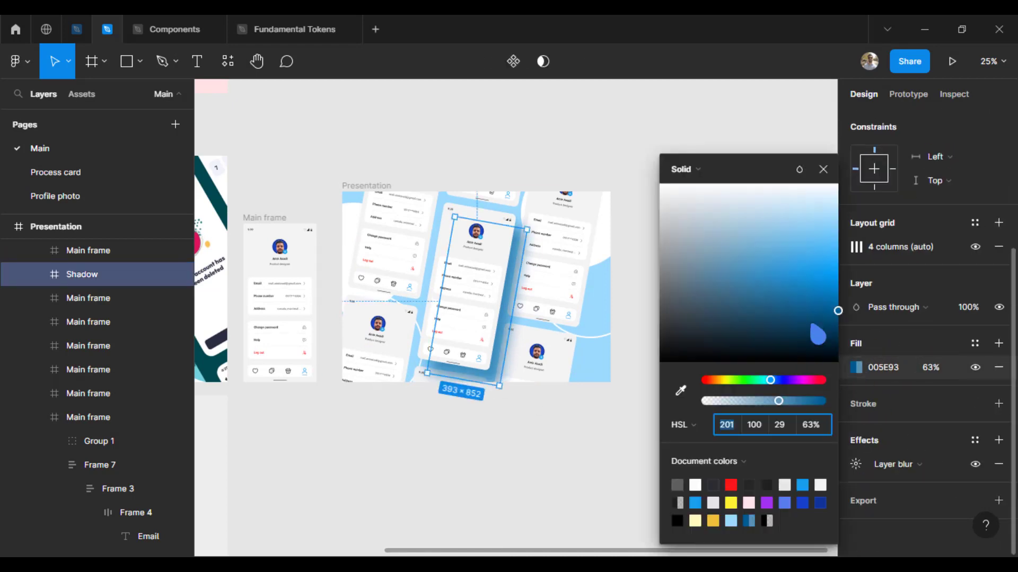
{"action": "left_click_drag", "start_coordinate": [778, 402], "coordinate": [774, 402]}
{"action": "left_click", "coordinate": [823, 169]}
Step: Set Shadow's layer blur to 156 and raise its fill opacity to 72%
{"action": "left_click", "coordinate": [855, 465]}
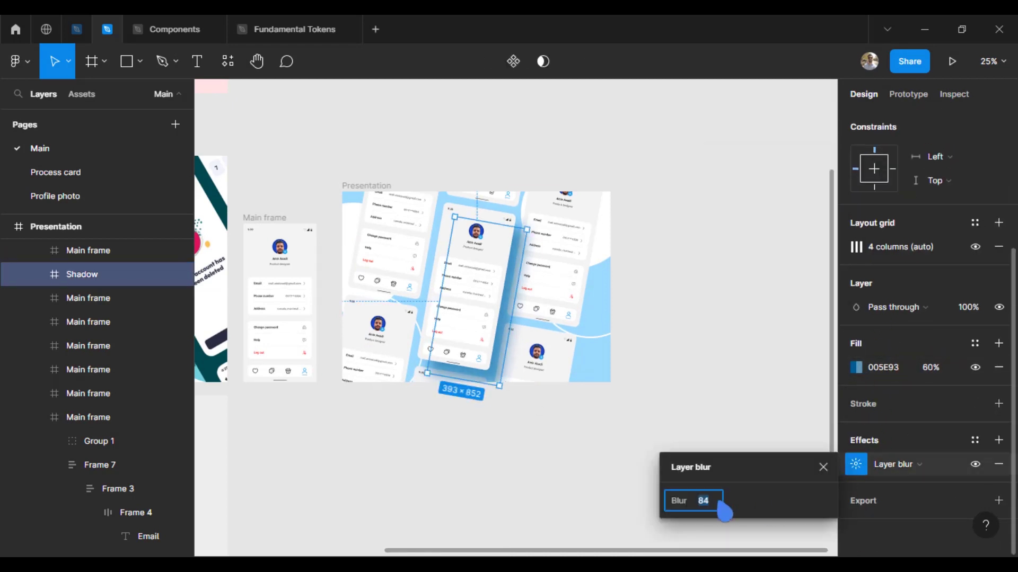
{"action": "key", "text": "shift+Up"}
{"action": "key", "text": "shift+Up"}
{"action": "key", "text": "shift+Up"}
{"action": "key", "text": "shift+Up"}
{"action": "key", "text": "shift+Up"}
{"action": "key", "text": "shift+Up"}
{"action": "type", "text": "156"}
{"action": "key", "text": "Return"}
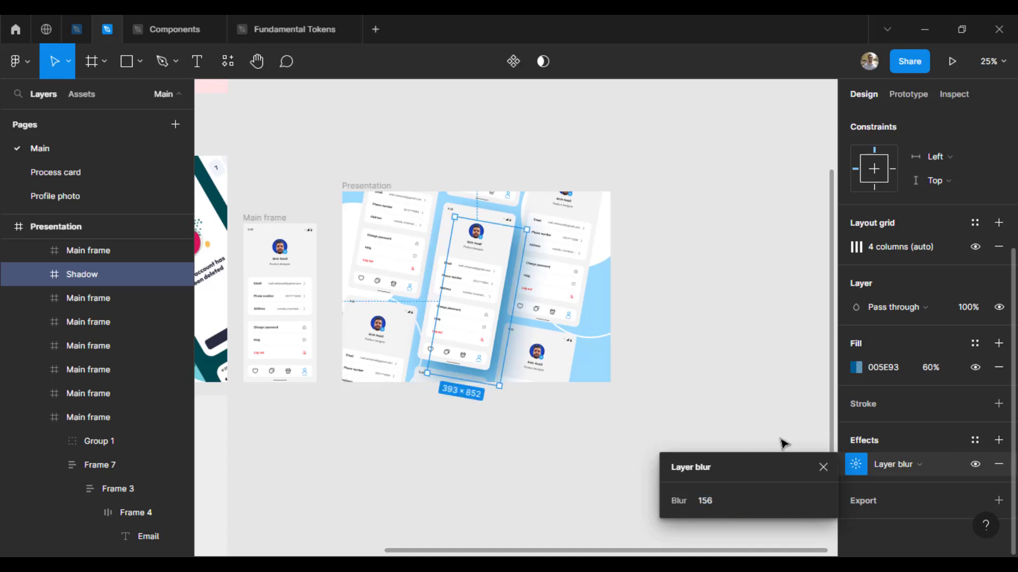
{"action": "key", "text": "ctrl+equal"}
{"action": "left_click_drag", "start_coordinate": [777, 405], "coordinate": [800, 407]}
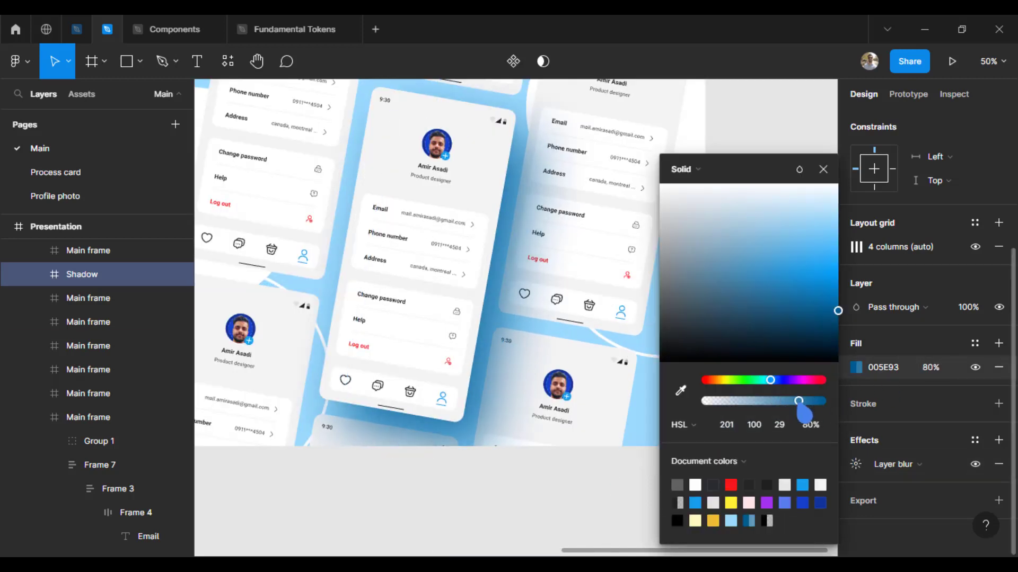
{"action": "left_click", "coordinate": [823, 169]}
{"action": "left_click", "coordinate": [786, 250]}
Step: Delete a filled white circle from the presentation
{"action": "key", "text": "ctrl+minus"}
{"action": "left_click", "coordinate": [607, 244]}
{"action": "key", "text": "Delete"}
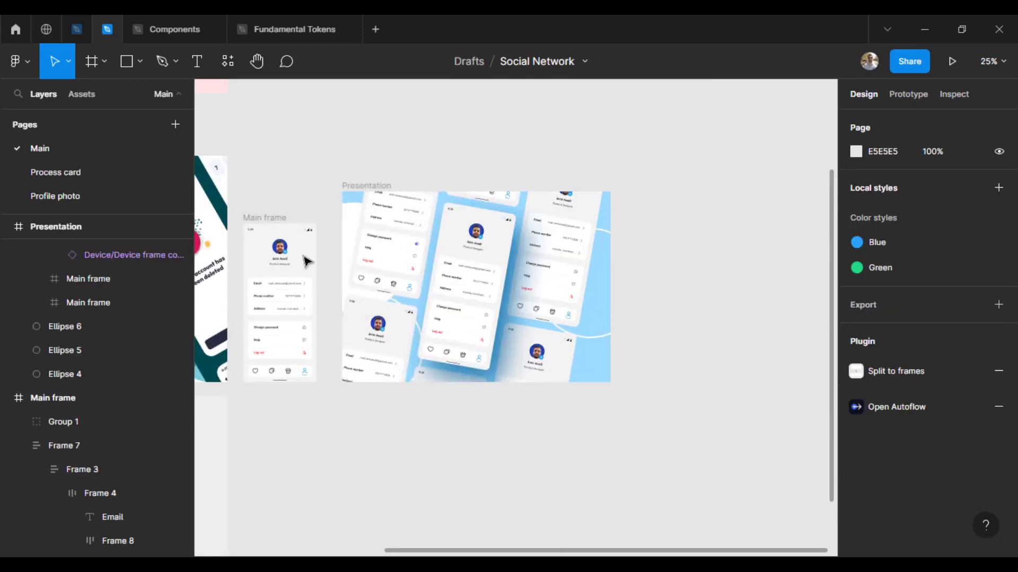
Step: Delete the filled circle Ellipse 4 and move outline Ellipse 6 slightly down
{"action": "left_click", "coordinate": [350, 223]}
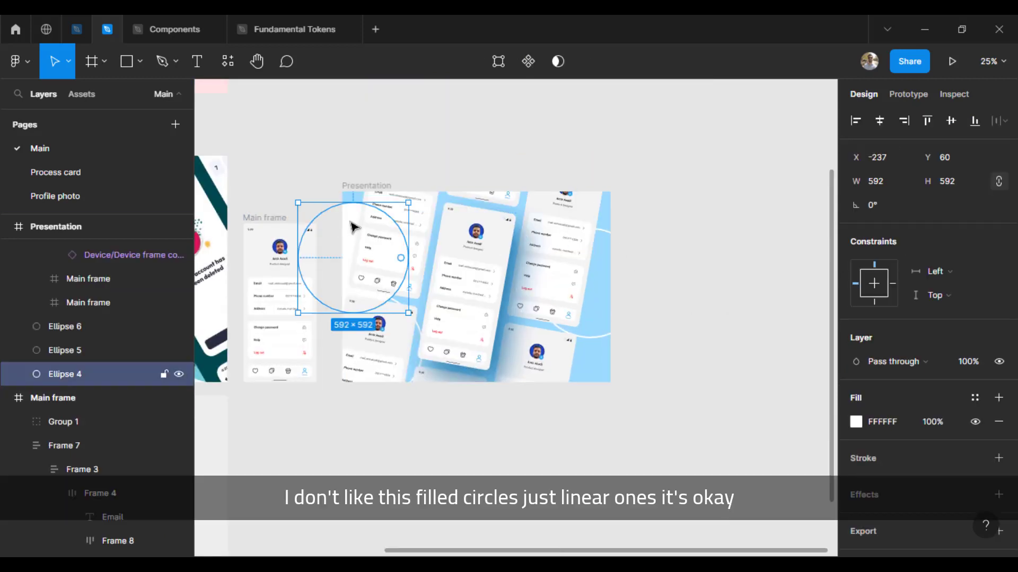
{"action": "key", "text": "Delete"}
{"action": "left_click", "coordinate": [411, 290]}
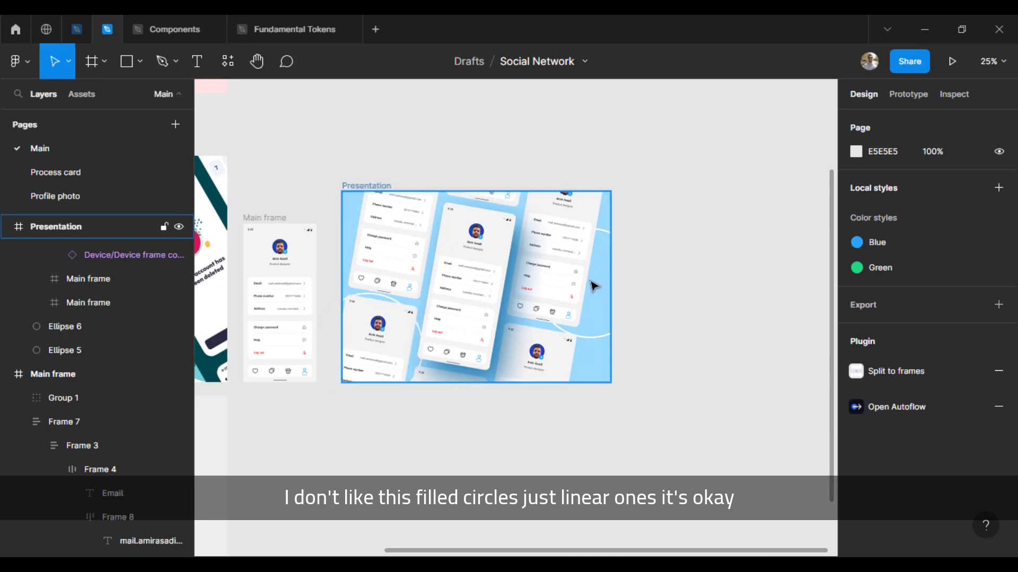
{"action": "left_click", "coordinate": [594, 340]}
{"action": "left_click", "coordinate": [597, 343]}
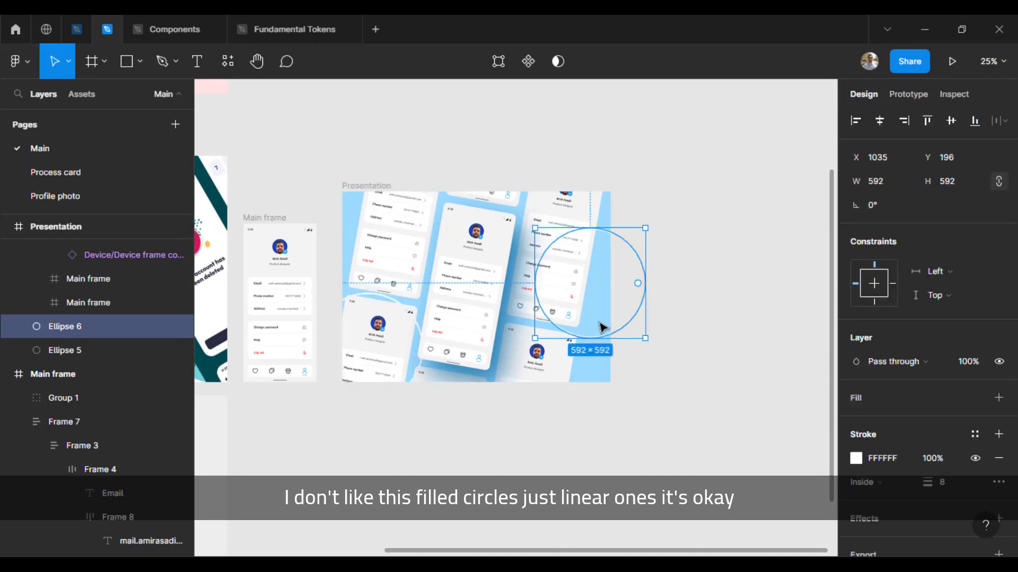
{"action": "left_click_drag", "start_coordinate": [600, 327], "coordinate": [601, 329]}
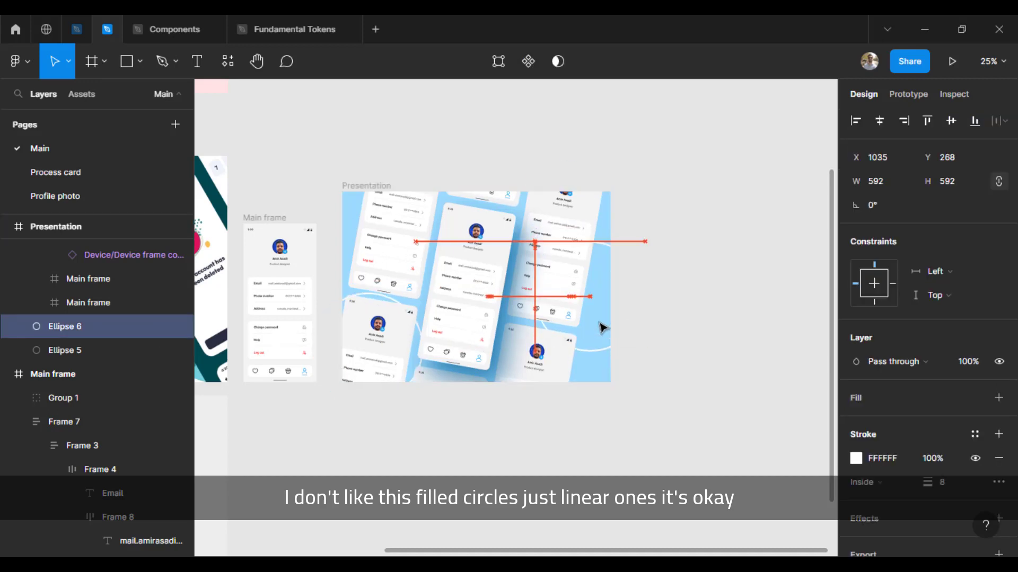
Step: Nudge Ellipse 5 up and right toward the frame's top-left, then Ellipse 6 down
{"action": "left_click", "coordinate": [353, 295]}
{"action": "key", "text": "shift+Up"}
{"action": "key", "text": "shift+Up"}
{"action": "key", "text": "shift+Up"}
{"action": "key", "text": "shift+Up"}
{"action": "key", "text": "shift+Up"}
{"action": "key", "text": "shift+Up"}
{"action": "key", "text": "shift+Up"}
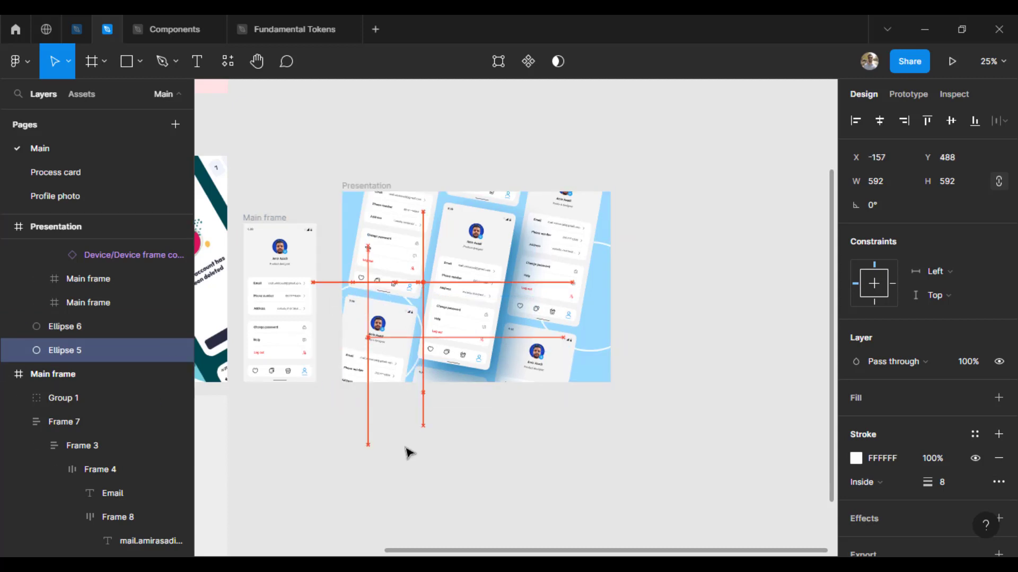
{"action": "key", "text": "shift+Up"}
{"action": "key", "text": "shift+Up"}
{"action": "key", "text": "shift+Up"}
{"action": "key", "text": "shift+Up"}
{"action": "key", "text": "shift+Up"}
{"action": "key", "text": "shift+Up"}
{"action": "key", "text": "shift+Up"}
{"action": "key", "text": "shift+Up"}
{"action": "key", "text": "shift+Up"}
{"action": "key", "text": "shift+Up"}
{"action": "key", "text": "shift+Up"}
{"action": "key", "text": "shift+Up"}
{"action": "key", "text": "shift+Right"}
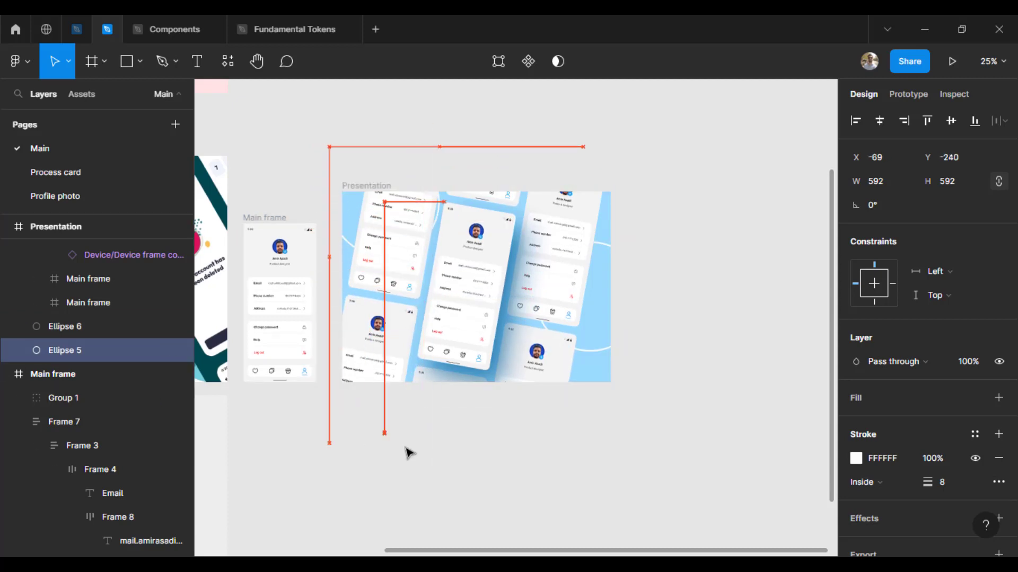
{"action": "key", "text": "shift+Right"}
{"action": "key", "text": "shift+Right"}
{"action": "key", "text": "shift+Right"}
{"action": "key", "text": "shift+Right"}
{"action": "key", "text": "shift+Right"}
{"action": "key", "text": "shift+Right"}
{"action": "key", "text": "shift+Right"}
{"action": "key", "text": "shift+Right"}
{"action": "key", "text": "shift+Right"}
{"action": "key", "text": "shift+Up"}
{"action": "key", "text": "shift+Up"}
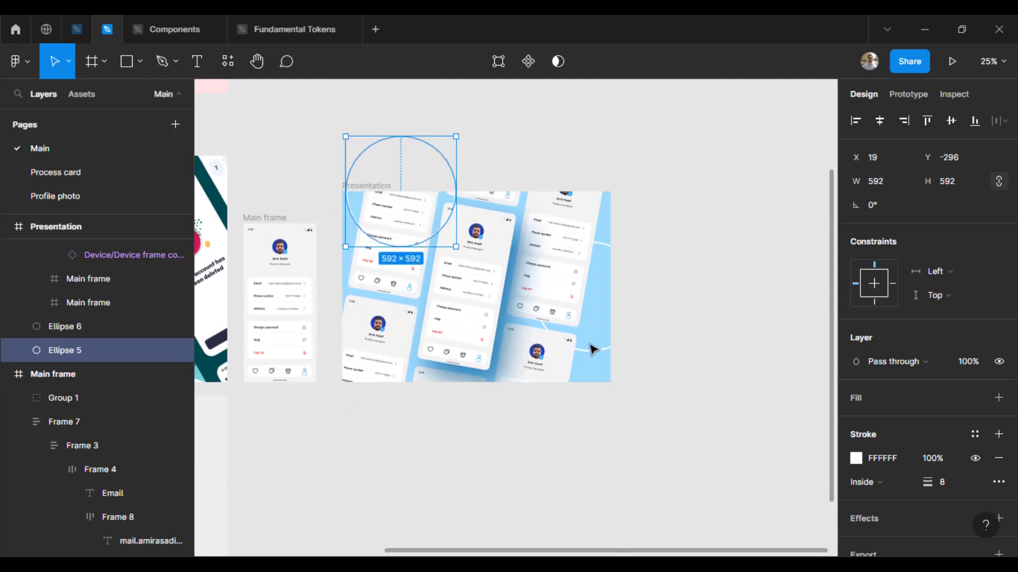
{"action": "left_click", "coordinate": [594, 348]}
{"action": "left_click", "coordinate": [596, 351]}
{"action": "key", "text": "shift+Down"}
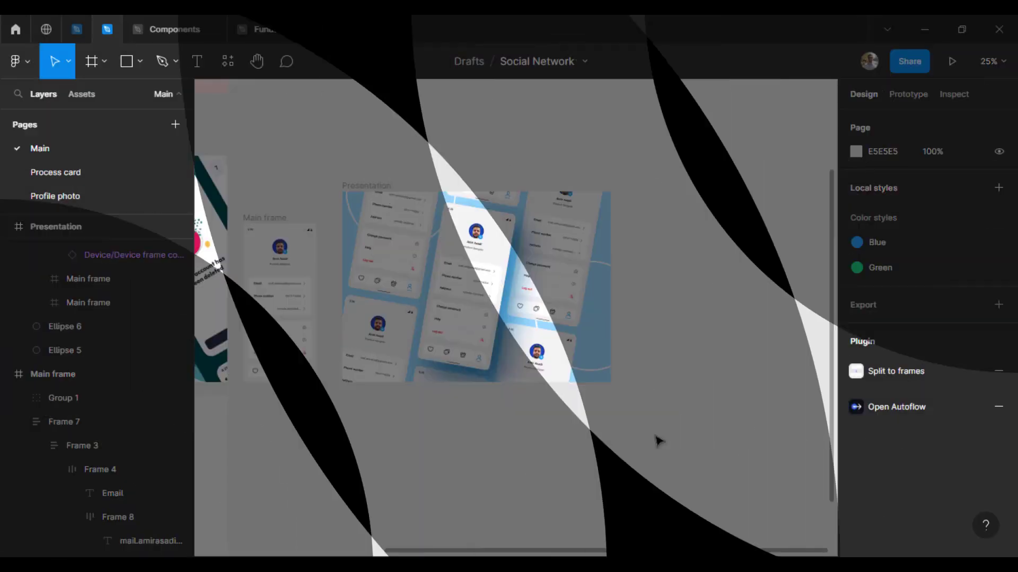